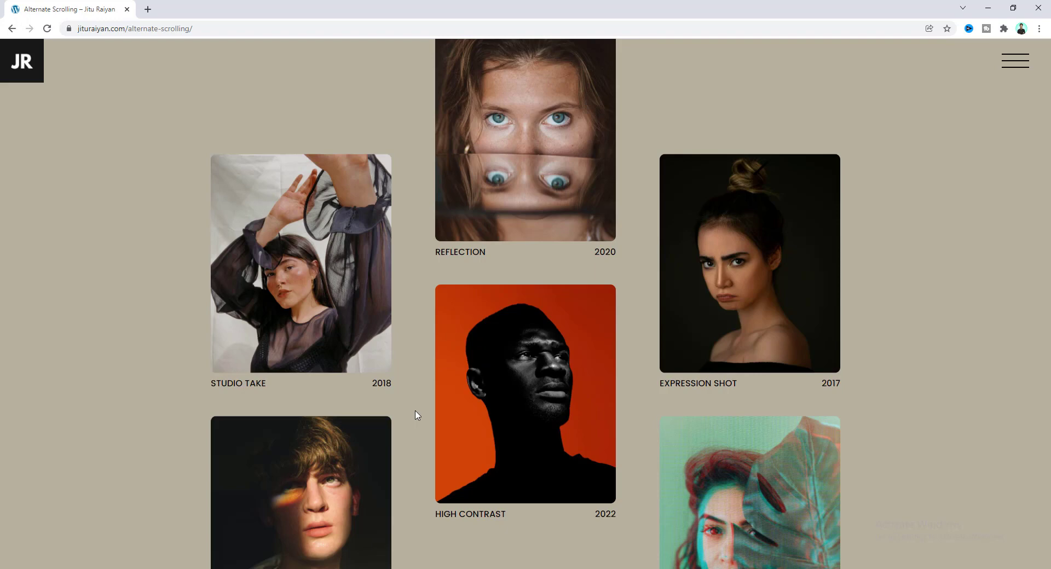
# Step: Examine the Alternate Scrolling demo page, opening the enlarged view of several photos and checking how the three columns scroll
pyautogui.click(282, 326)
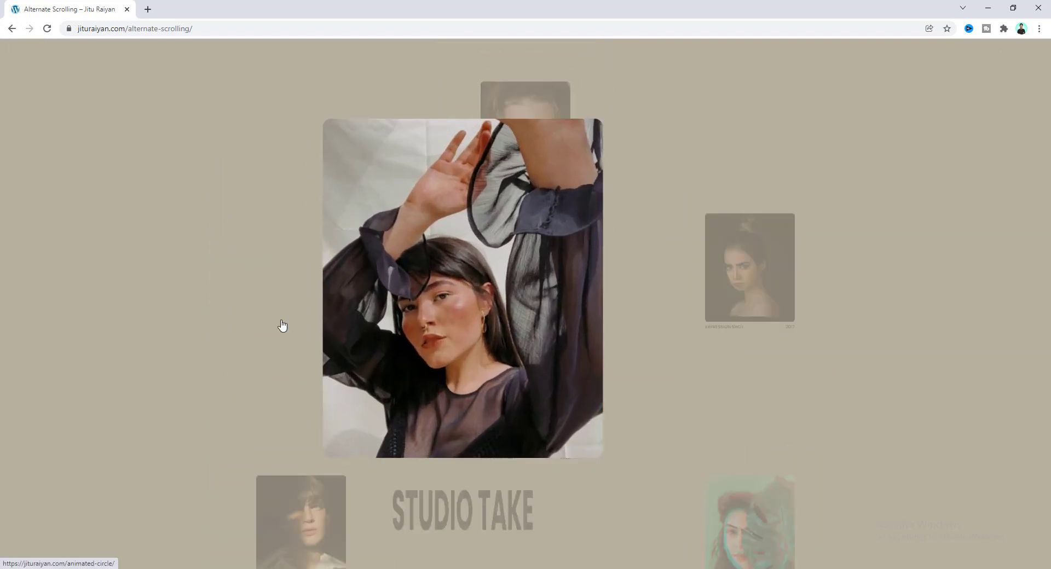
pyautogui.click(232, 387)
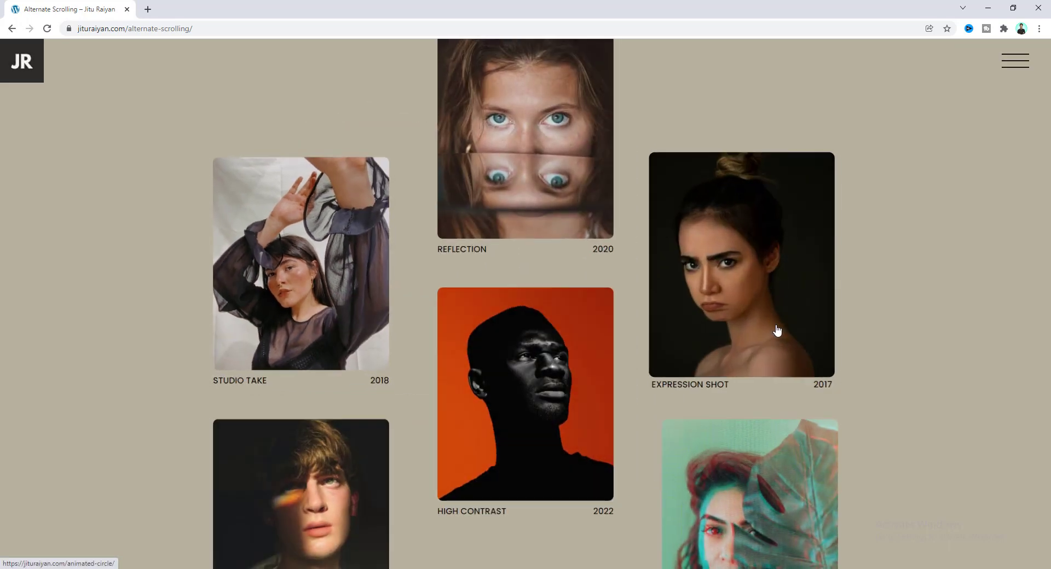
pyautogui.click(777, 331)
pyautogui.click(772, 332)
pyautogui.click(496, 389)
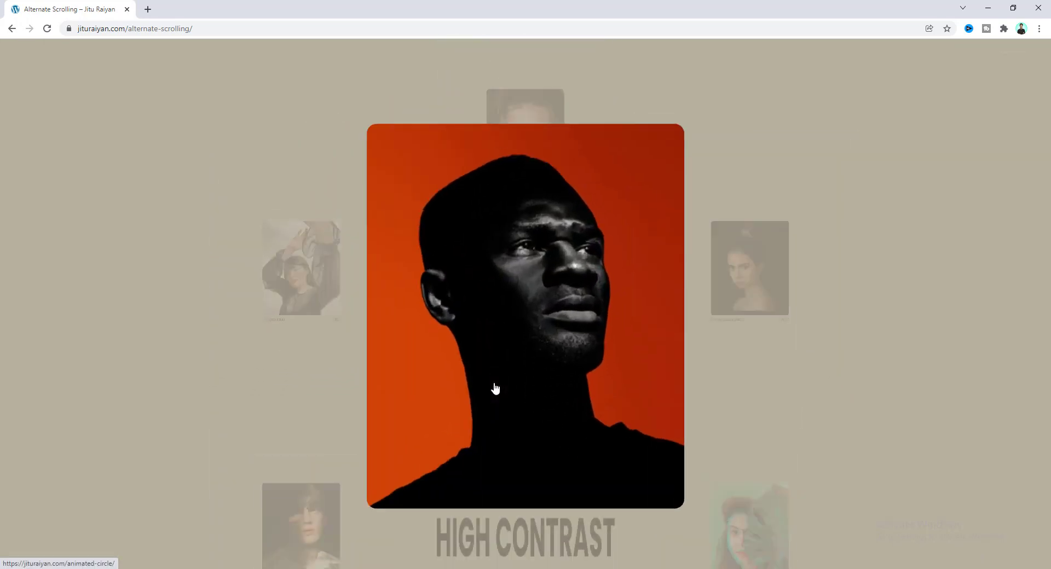
pyautogui.click(268, 417)
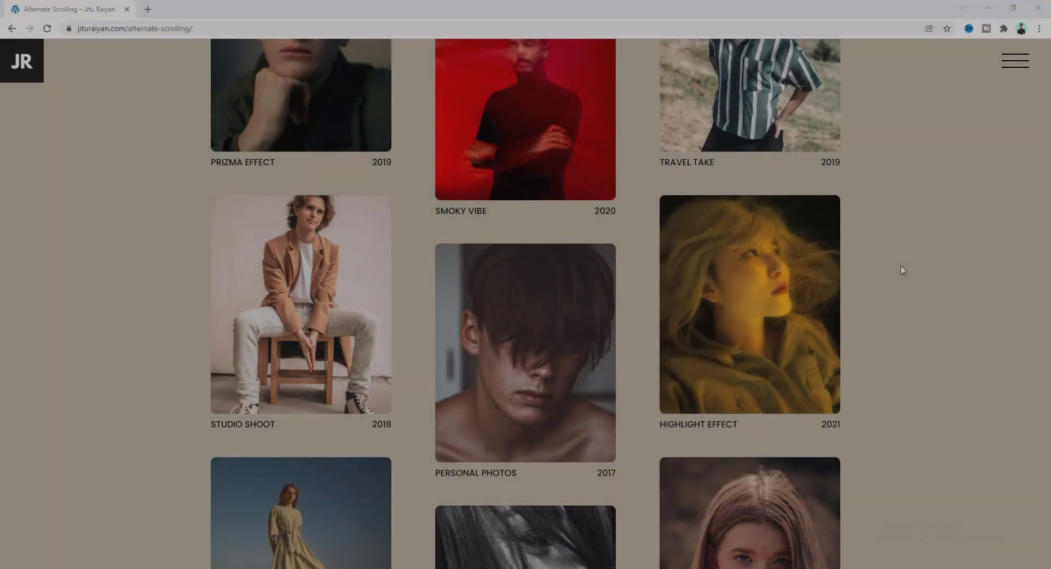
pyautogui.scroll(-10, 902, 270)
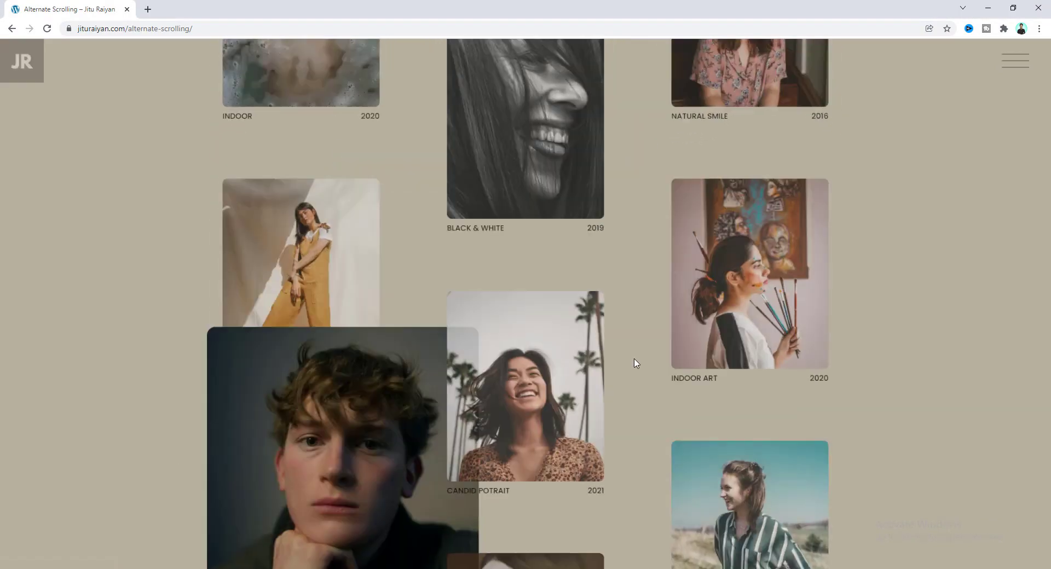
pyautogui.scroll(-2, 634, 363)
pyautogui.scroll(-5, 633, 362)
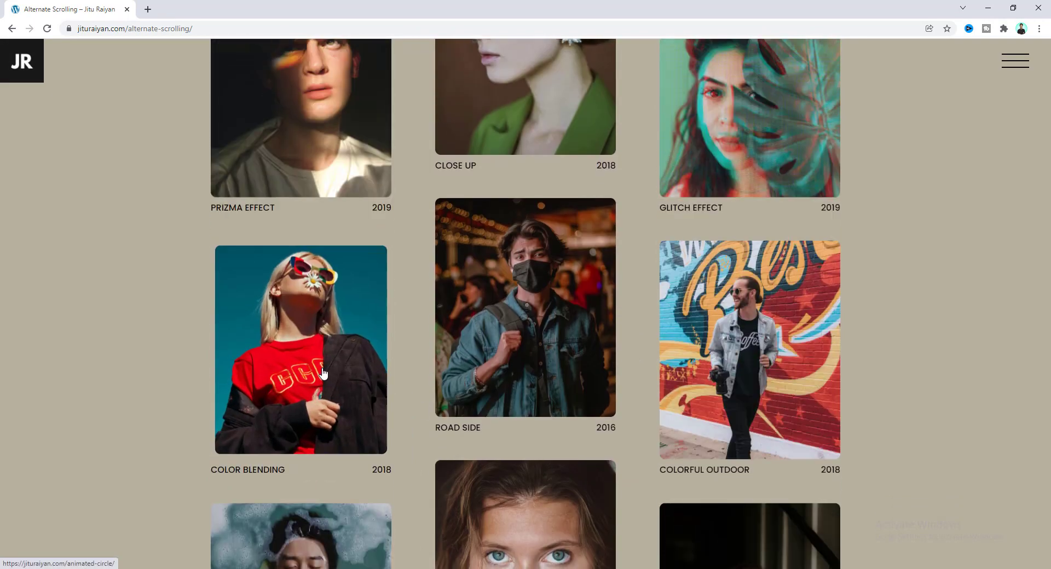
pyautogui.moveTo(247, 370)
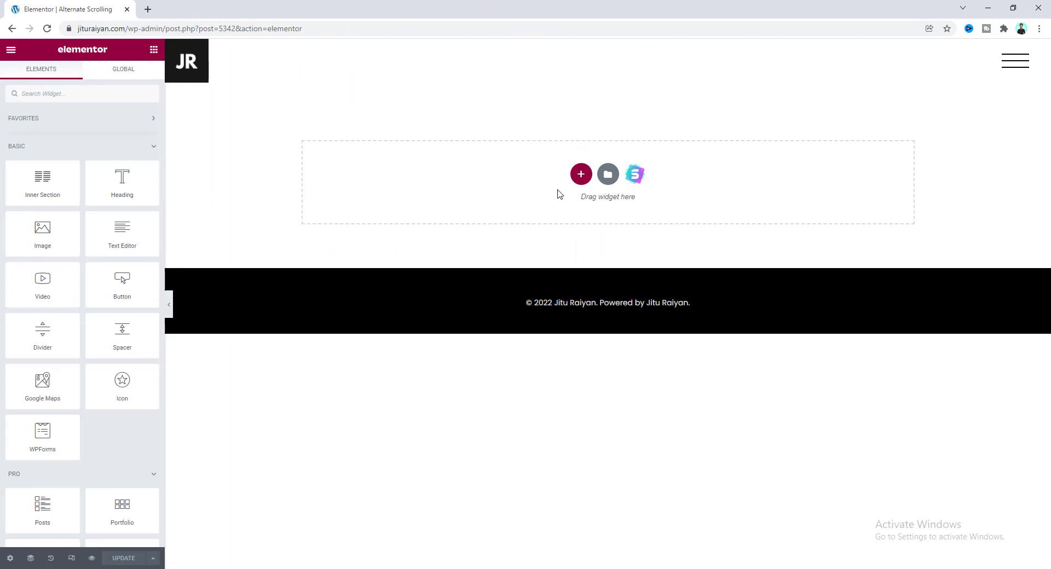
# Step: Add a three-column section and place an inner section reduced to a single column inside its first column
pyautogui.click(582, 175)
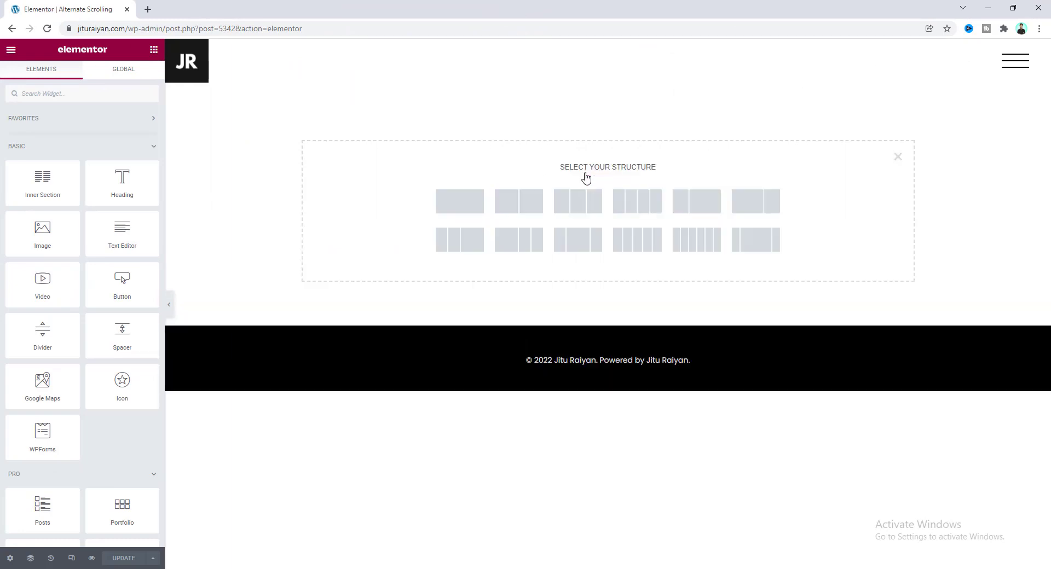
pyautogui.click(576, 211)
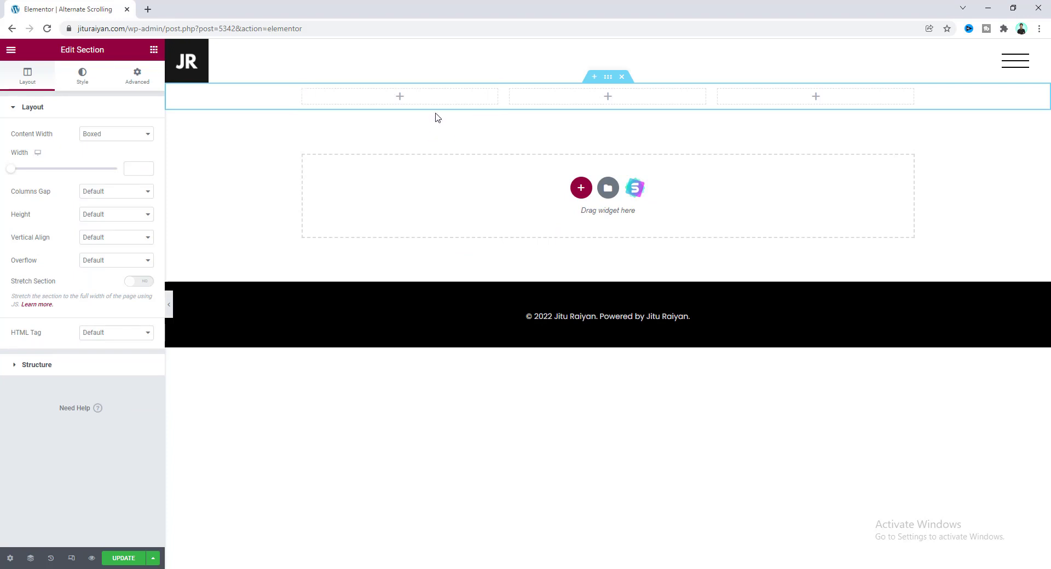
pyautogui.click(154, 51)
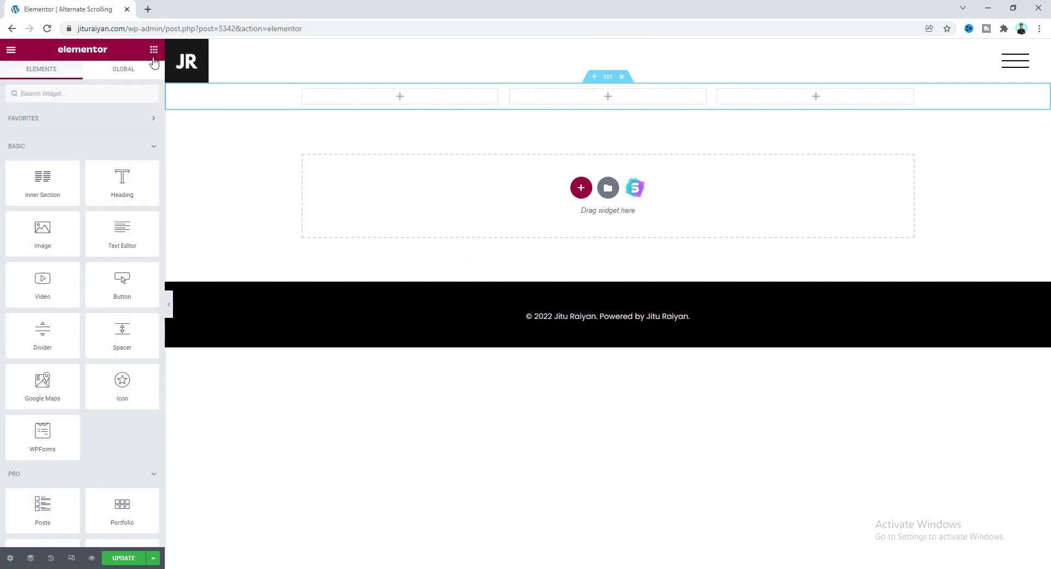
pyautogui.moveTo(44, 186); pyautogui.dragTo(344, 105)
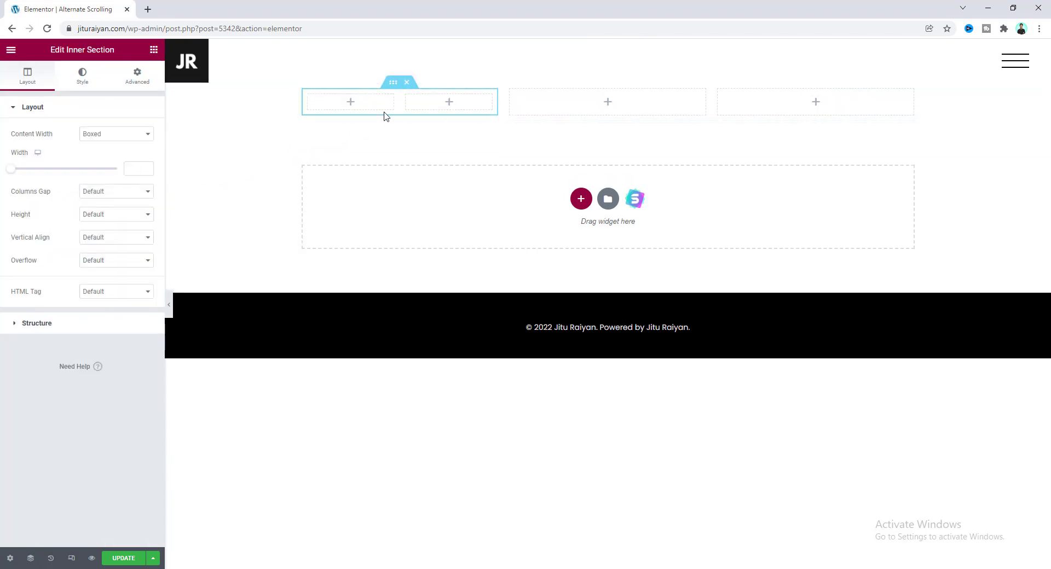
pyautogui.rightClick(407, 97)
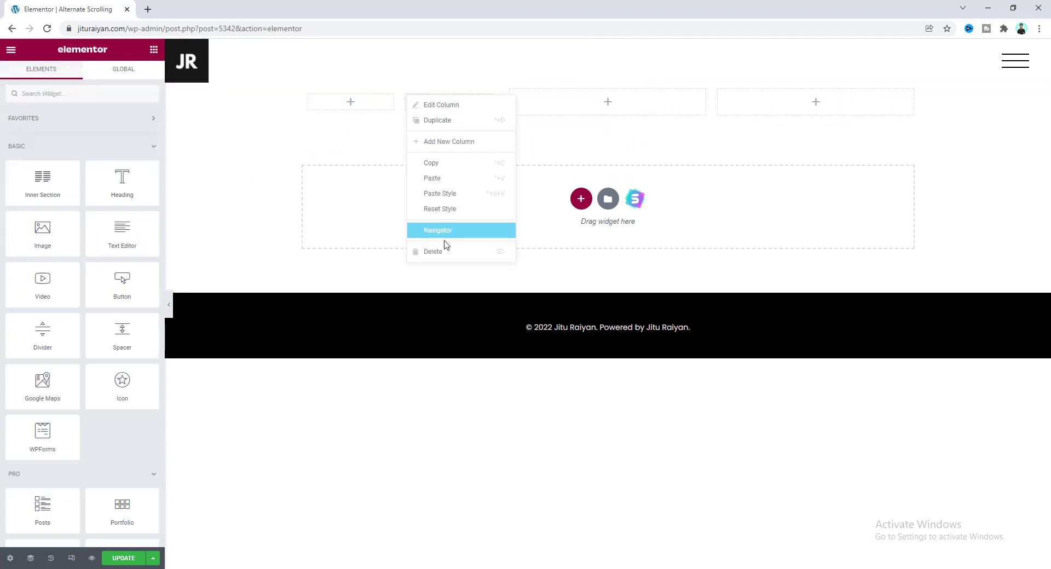
pyautogui.click(446, 249)
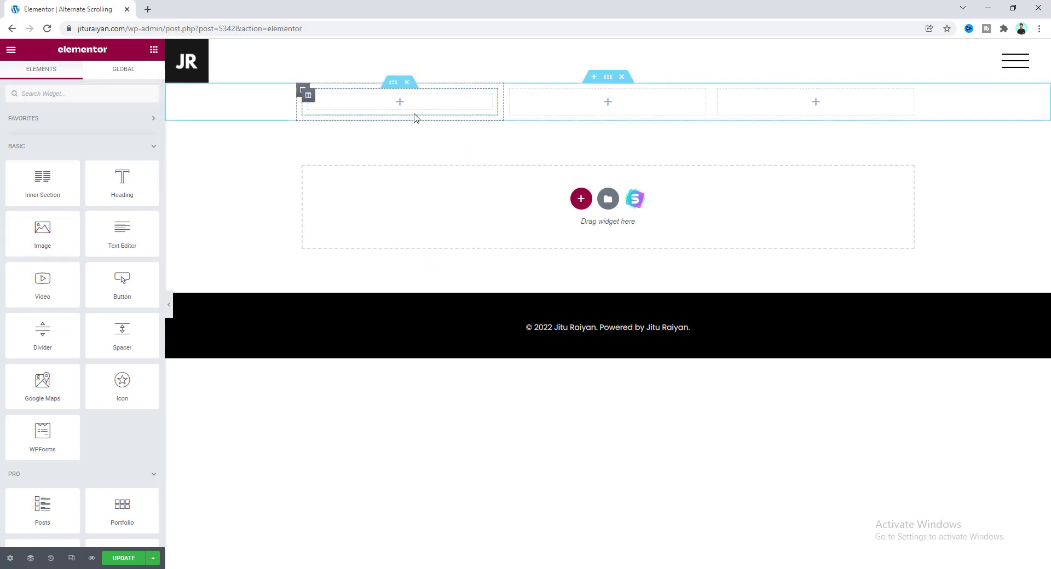
# Step: Add an Image widget to the inner section and insert the media library photo of the woman in sheer black sleeves with raised arms
pyautogui.moveTo(50, 234); pyautogui.dragTo(401, 105)
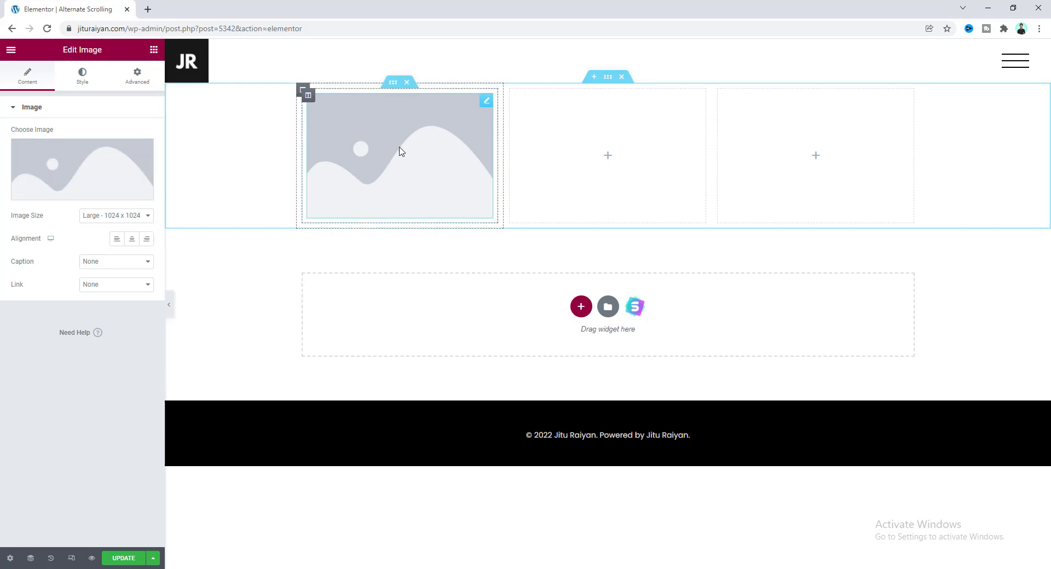
pyautogui.click(66, 175)
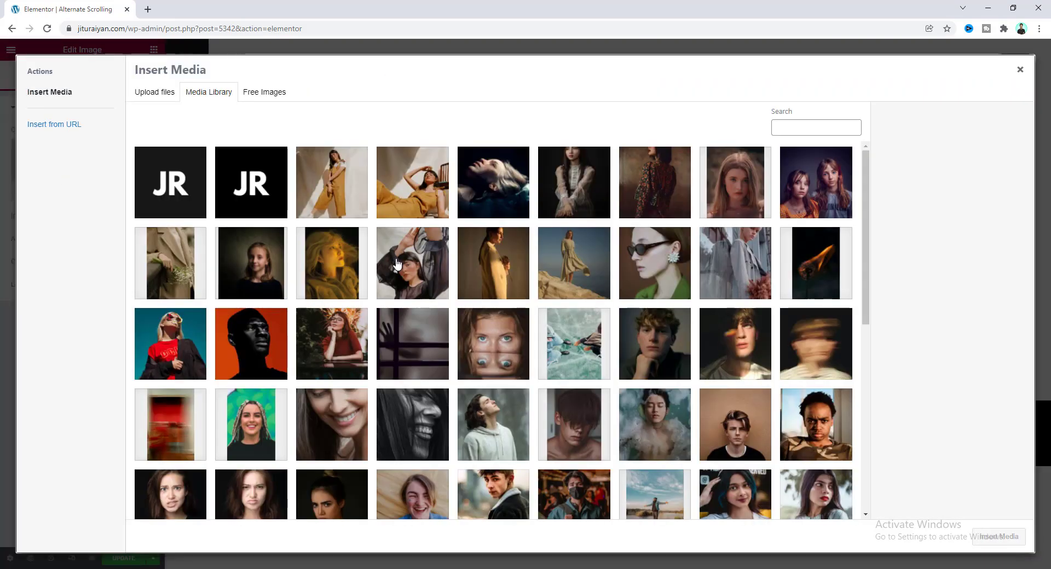
pyautogui.click(397, 266)
pyautogui.click(999, 536)
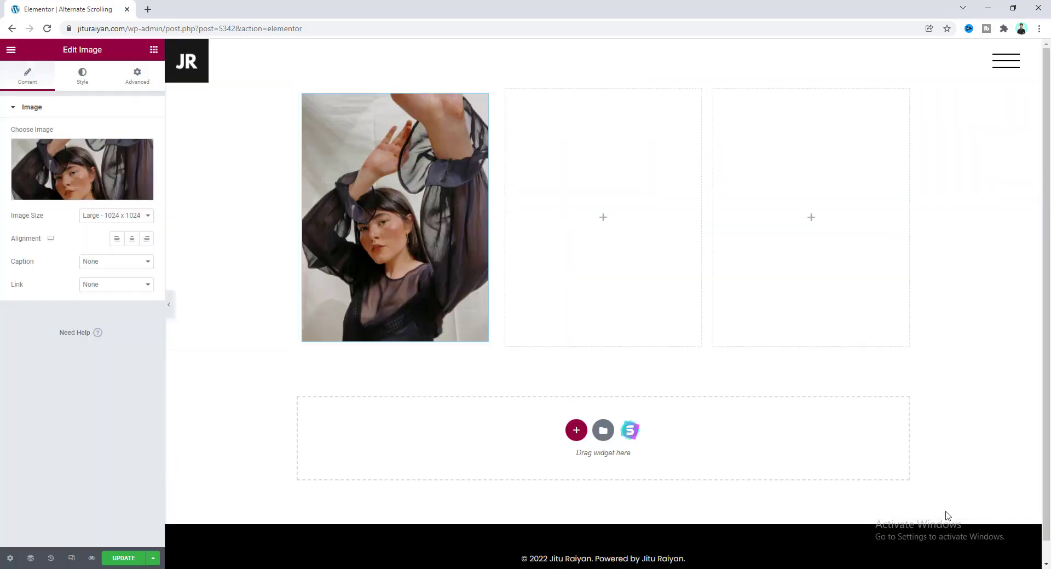
# Step: Add a Heading widget below the photo with the title "STUDIO TAKE"
pyautogui.click(153, 50)
pyautogui.moveTo(122, 183); pyautogui.dragTo(370, 347)
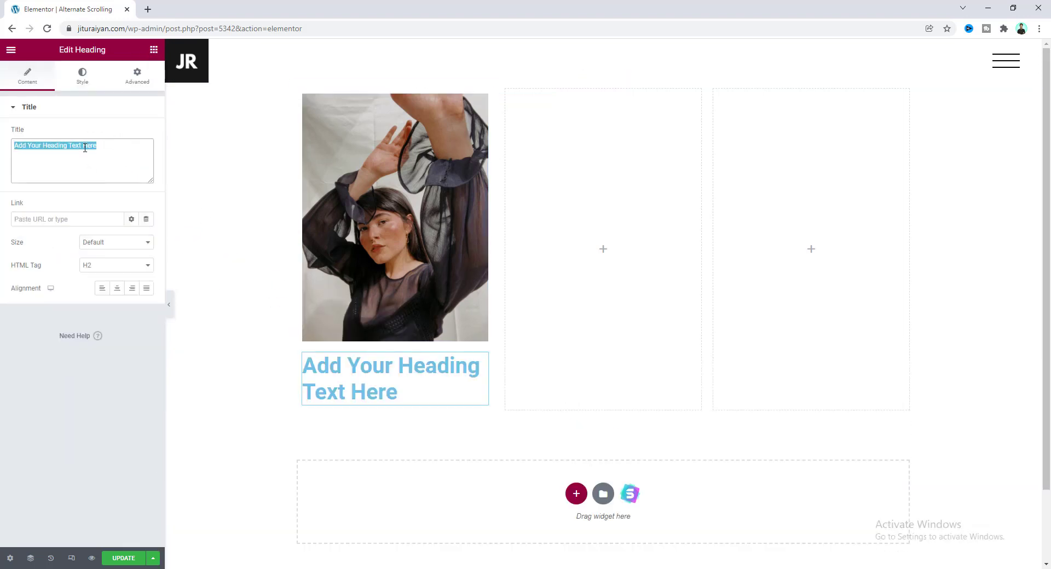
pyautogui.write('STUDIO')
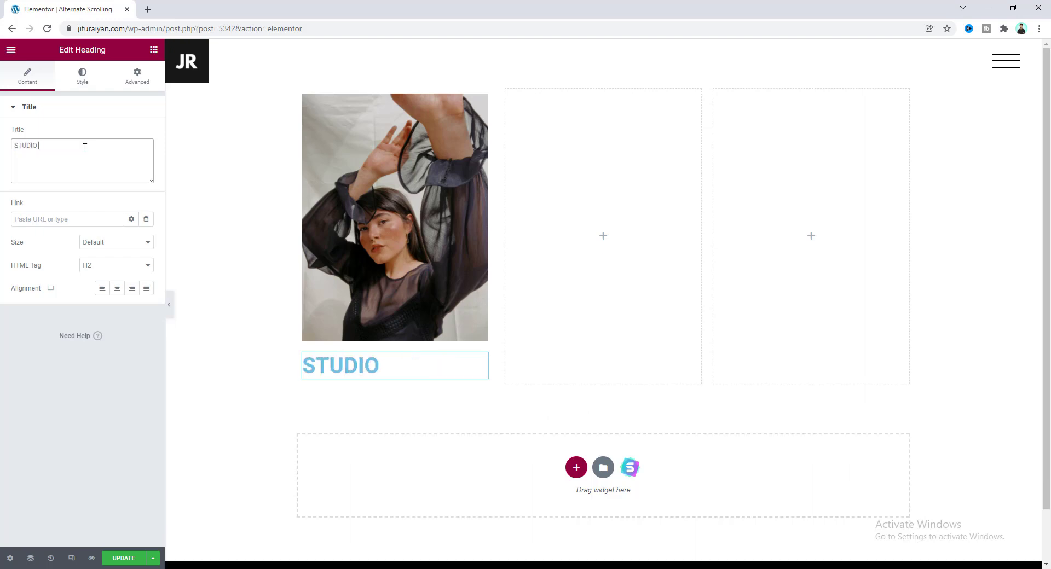
pyautogui.write(' TAKE')
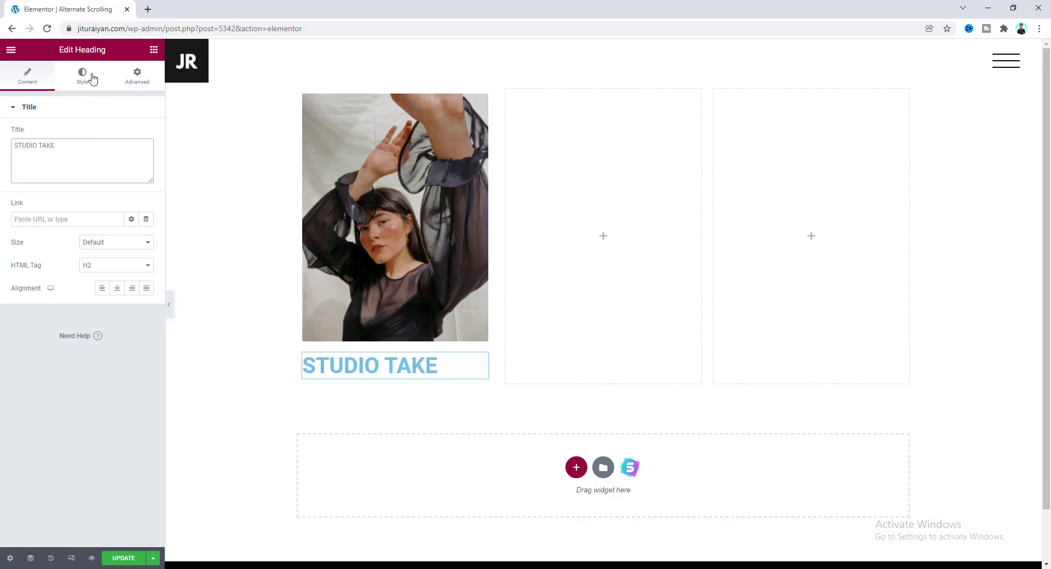
# Step: Set the STUDIO TAKE heading's text color to #000000
pyautogui.click(83, 76)
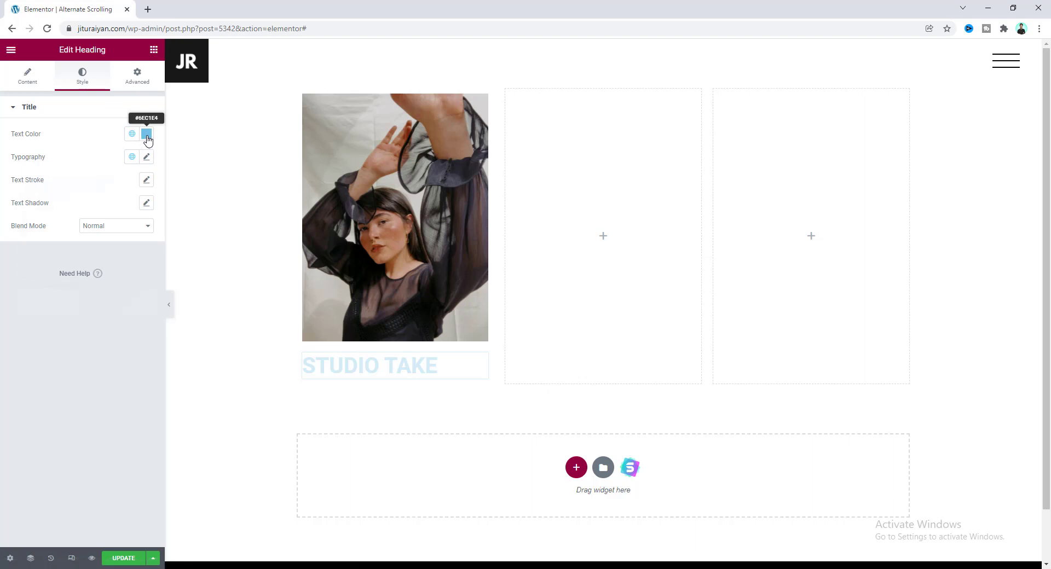
pyautogui.click(147, 134)
pyautogui.write('#000000')
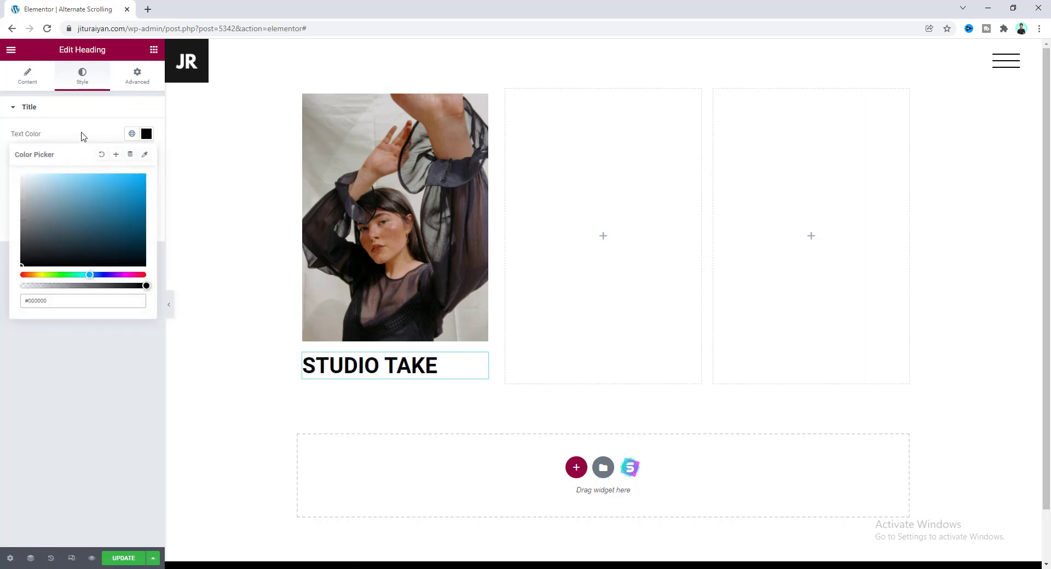
pyautogui.click(81, 137)
# Step: Set the heading's typography to the Poppins font family with weight 700
pyautogui.click(147, 158)
pyautogui.click(129, 209)
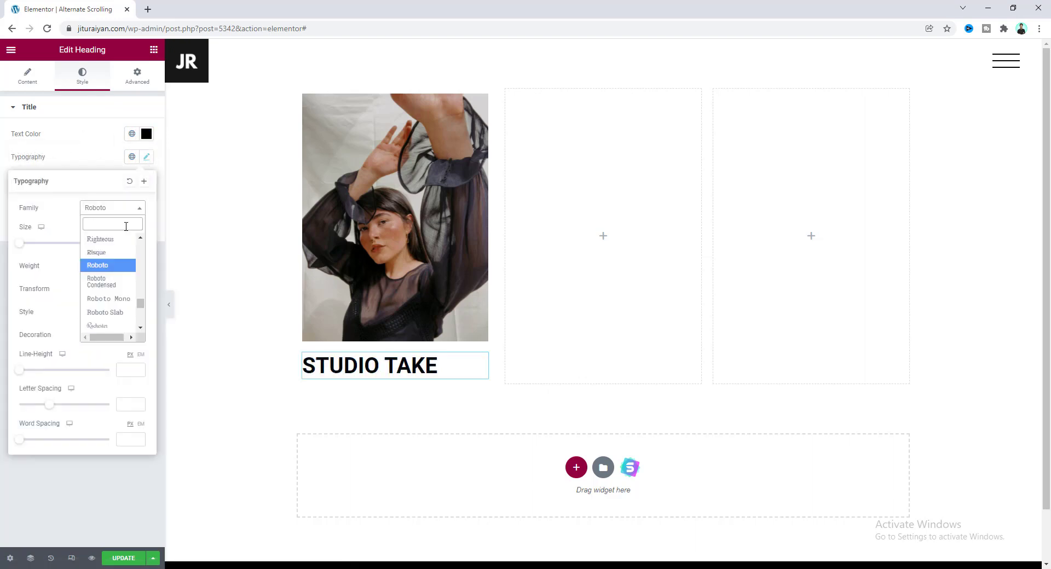
pyautogui.write('popp')
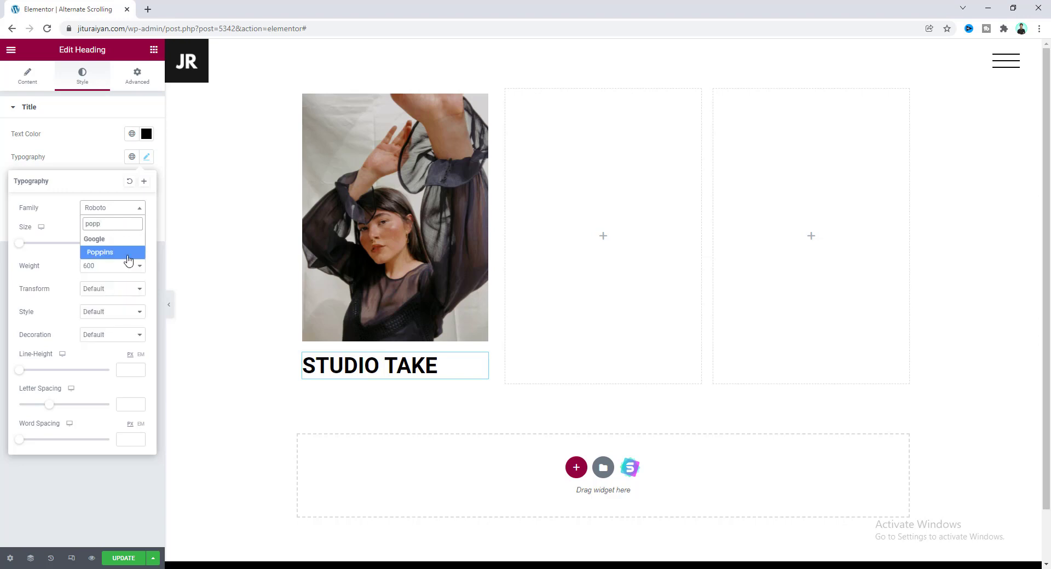
pyautogui.click(129, 253)
pyautogui.click(129, 267)
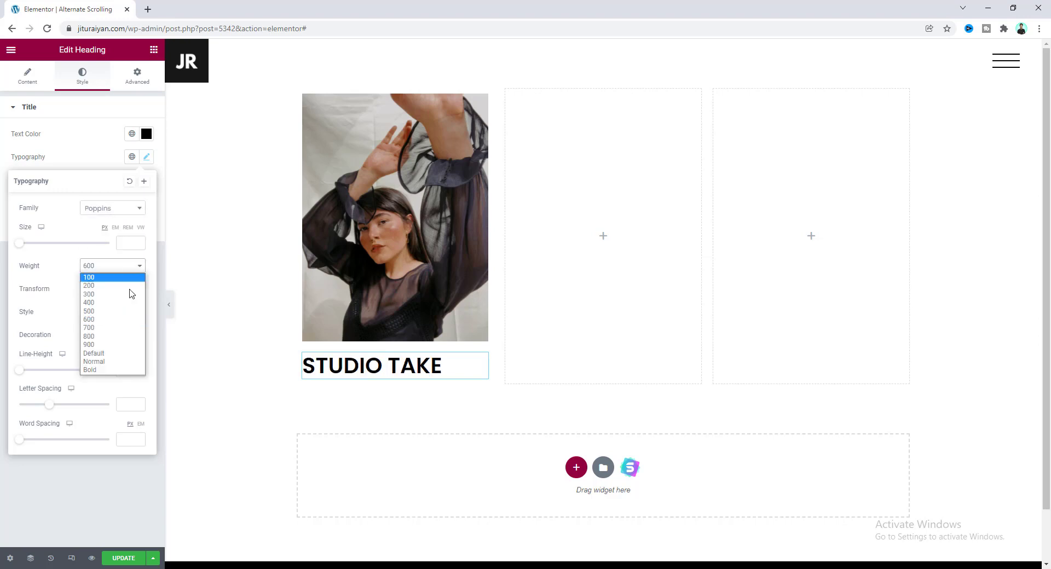
pyautogui.click(131, 330)
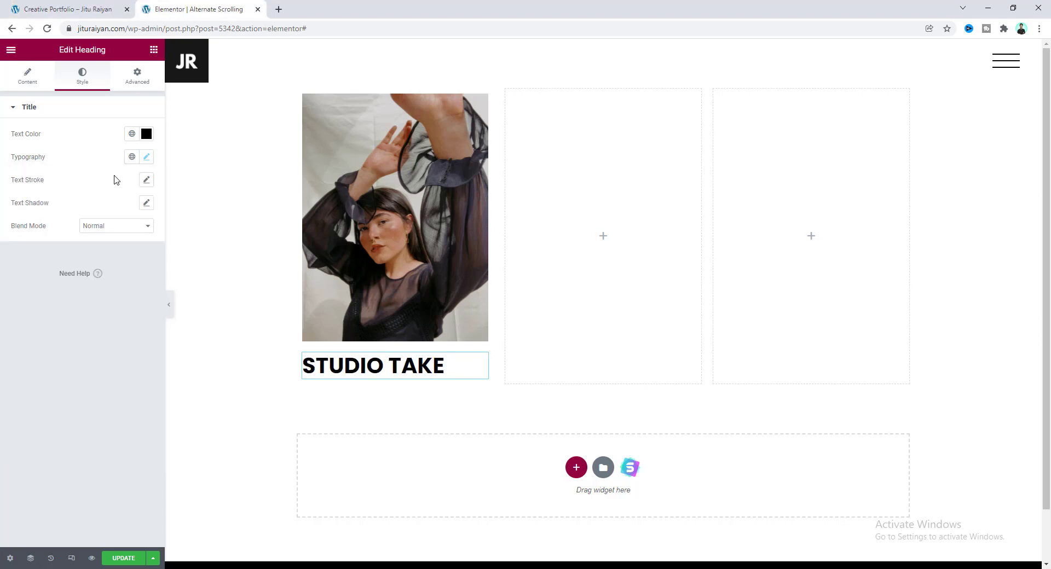
# Step: Examine the Creative Portfolio reference page, comparing the Studio Take caption under the thumbnail with the large title in the enlarged view
pyautogui.click(70, 6)
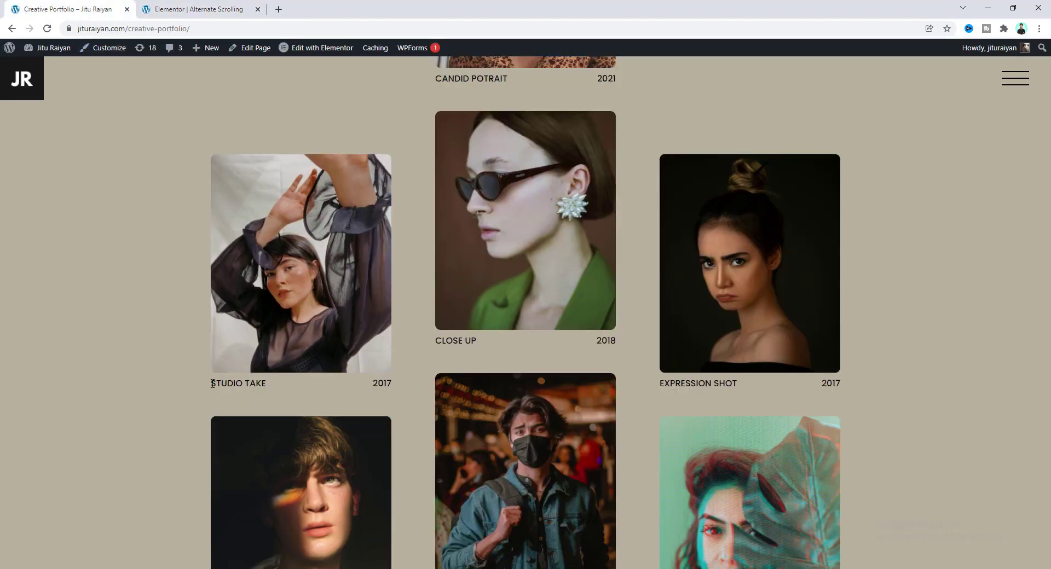
pyautogui.moveTo(212, 383); pyautogui.dragTo(268, 389)
pyautogui.click(263, 301)
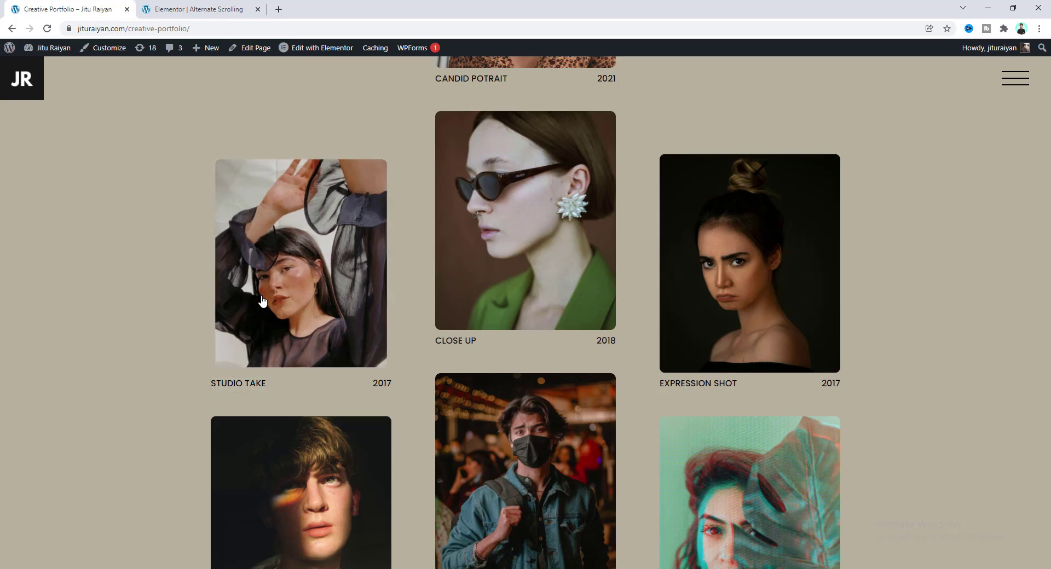
pyautogui.click(262, 301)
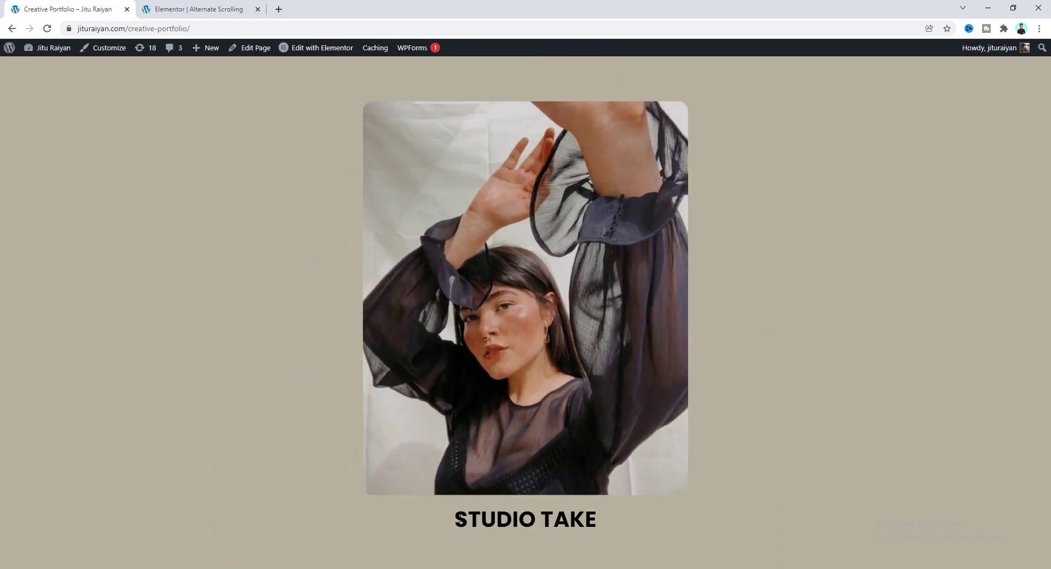
pyautogui.moveTo(455, 519); pyautogui.dragTo(593, 520)
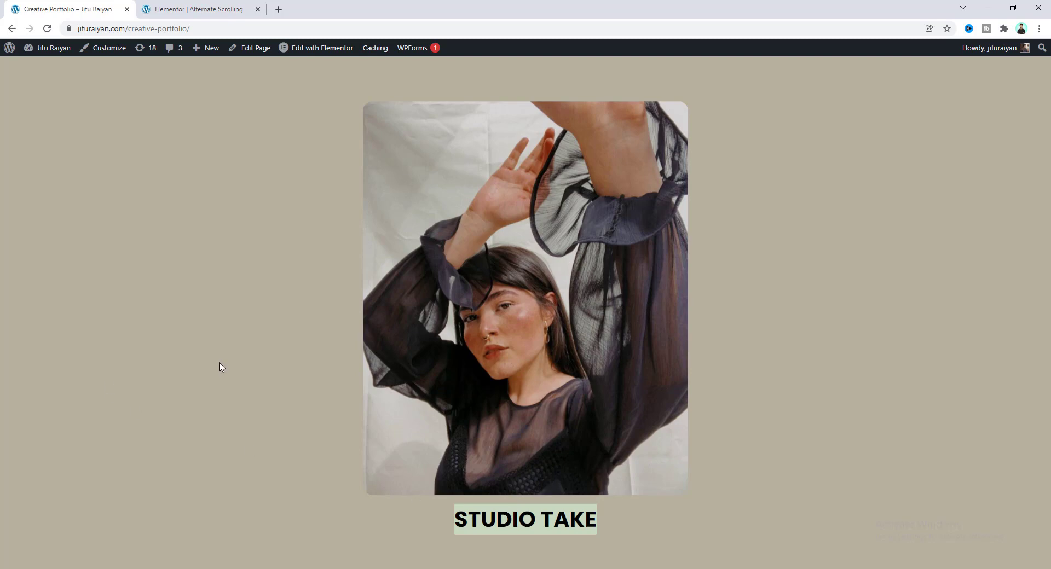
pyautogui.scroll(-5, 221, 366)
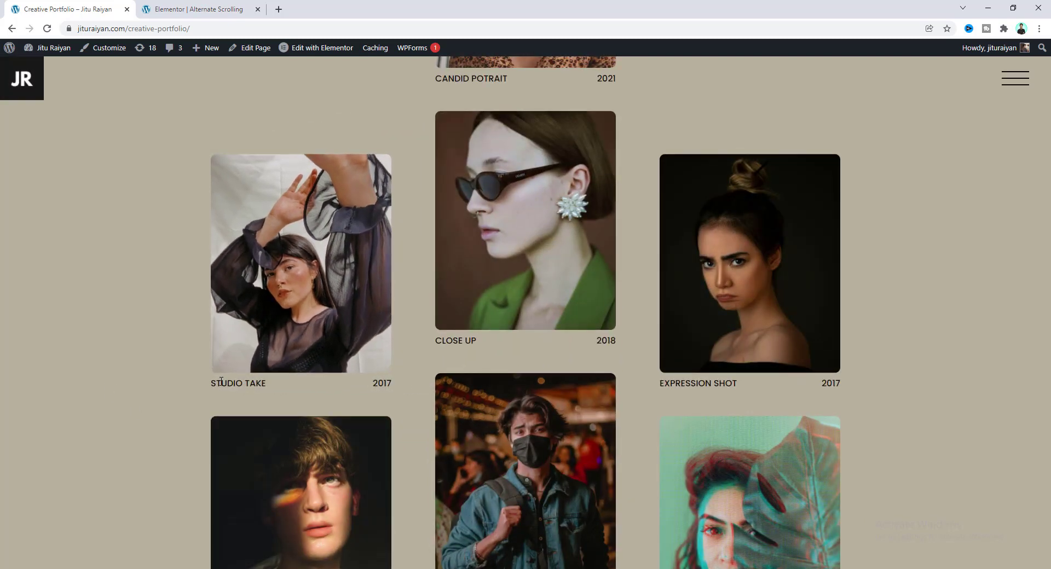
# Step: Return to the Elementor editor and duplicate the STUDIO TAKE heading below the photo
pyautogui.click(227, 8)
pyautogui.rightClick(391, 370)
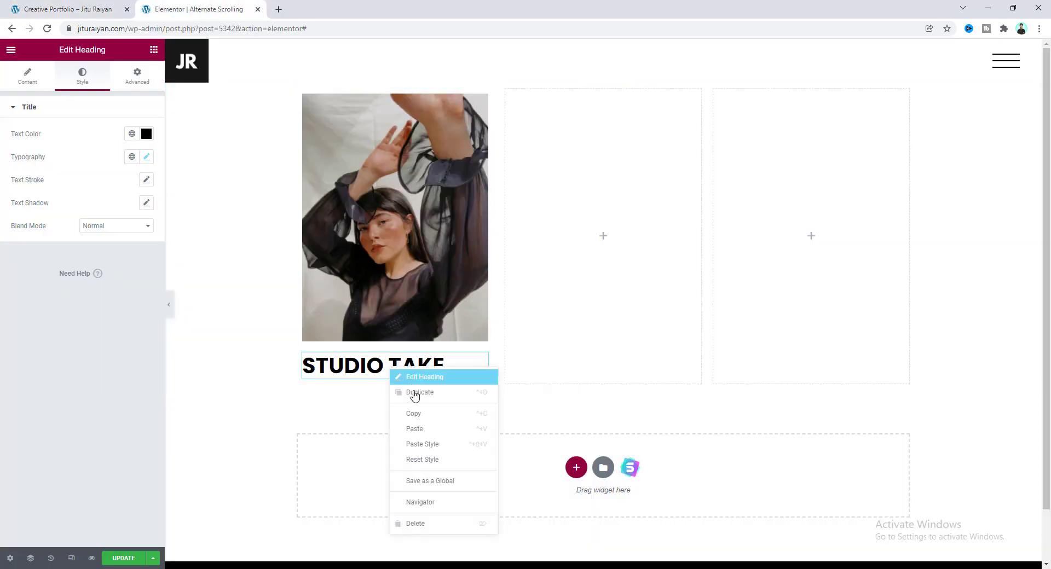
pyautogui.click(420, 392)
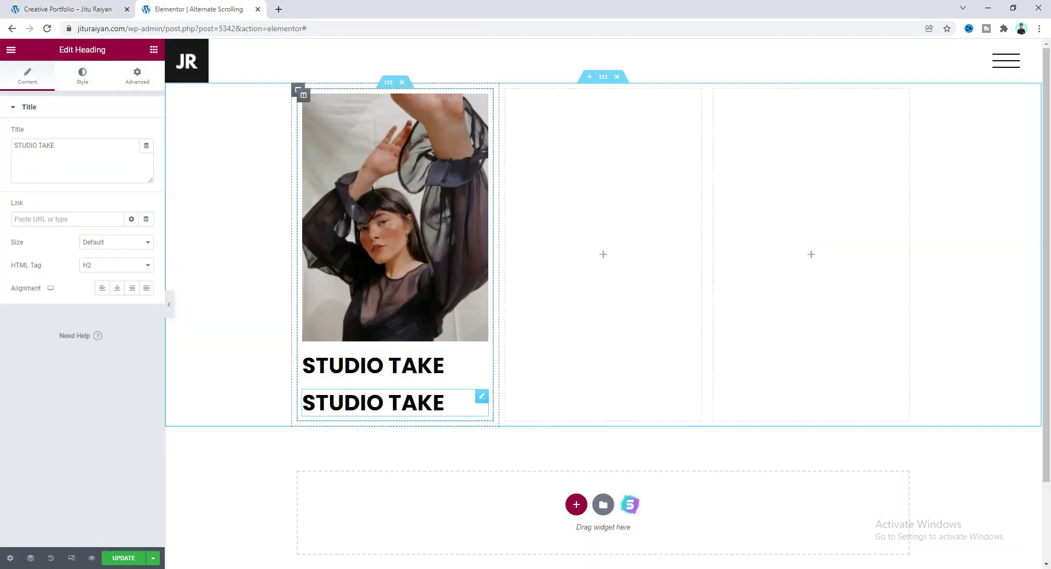
# Step: Set the lower STUDIO TAKE heading's typography to size 16 px and weight 500
pyautogui.click(81, 76)
pyautogui.click(146, 158)
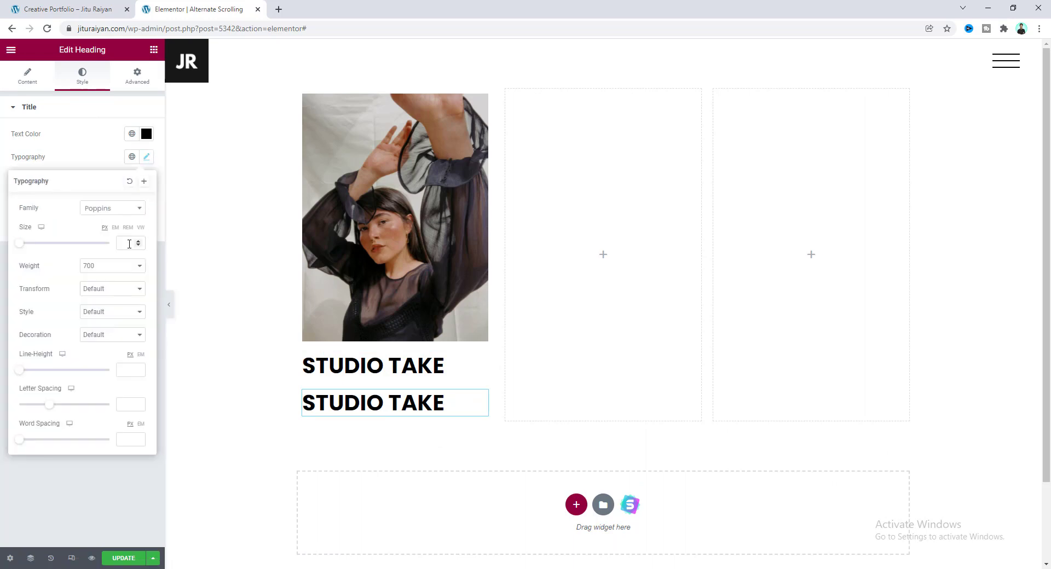
pyautogui.write('16')
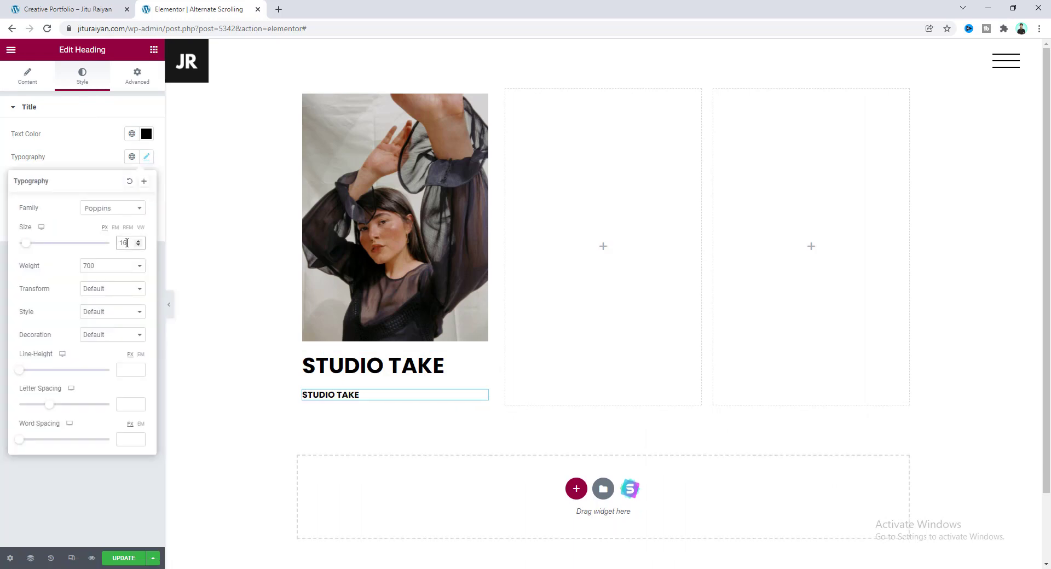
pyautogui.click(118, 271)
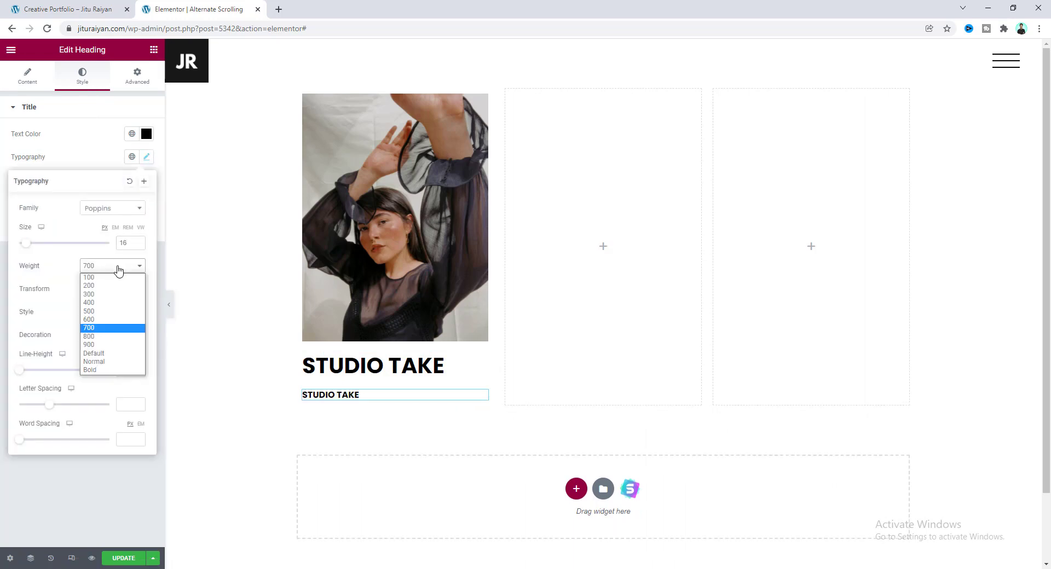
pyautogui.click(129, 312)
pyautogui.click(219, 350)
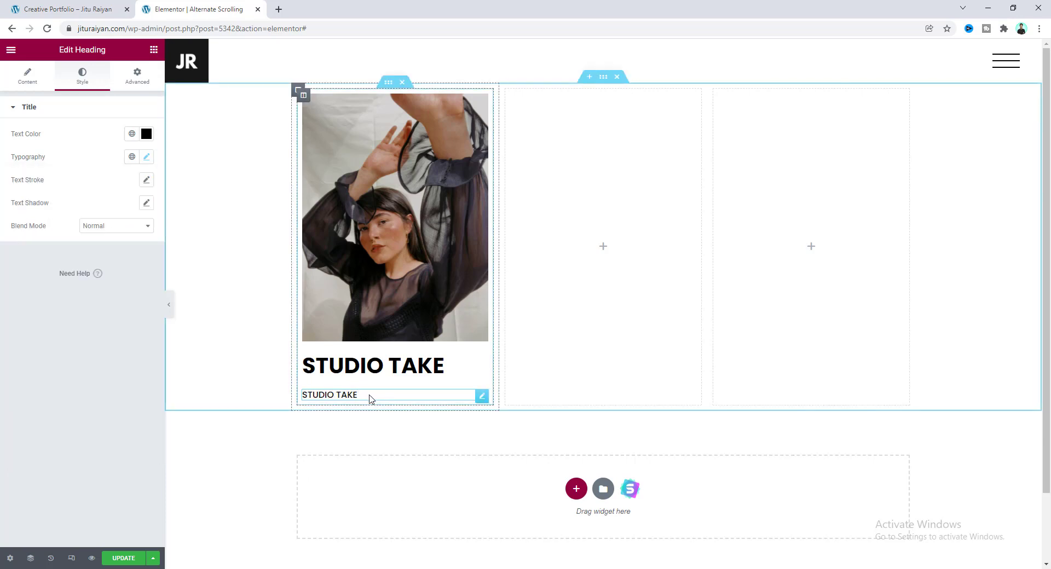
# Step: Duplicate the small STUDIO TAKE caption and change the copy's title to 2018
pyautogui.rightClick(370, 398)
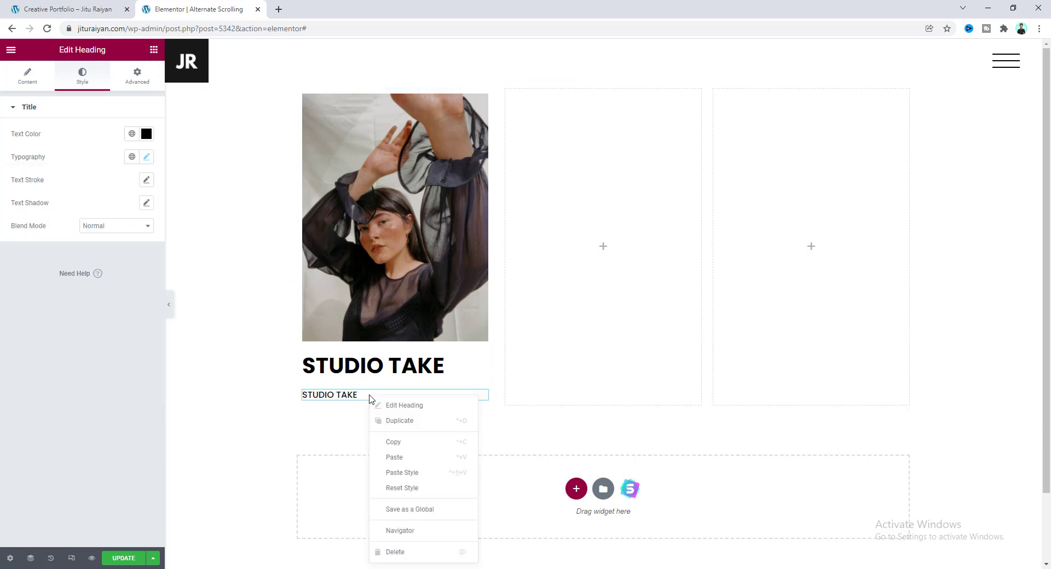
pyautogui.click(393, 420)
pyautogui.moveTo(64, 146); pyautogui.dragTo(2, 136)
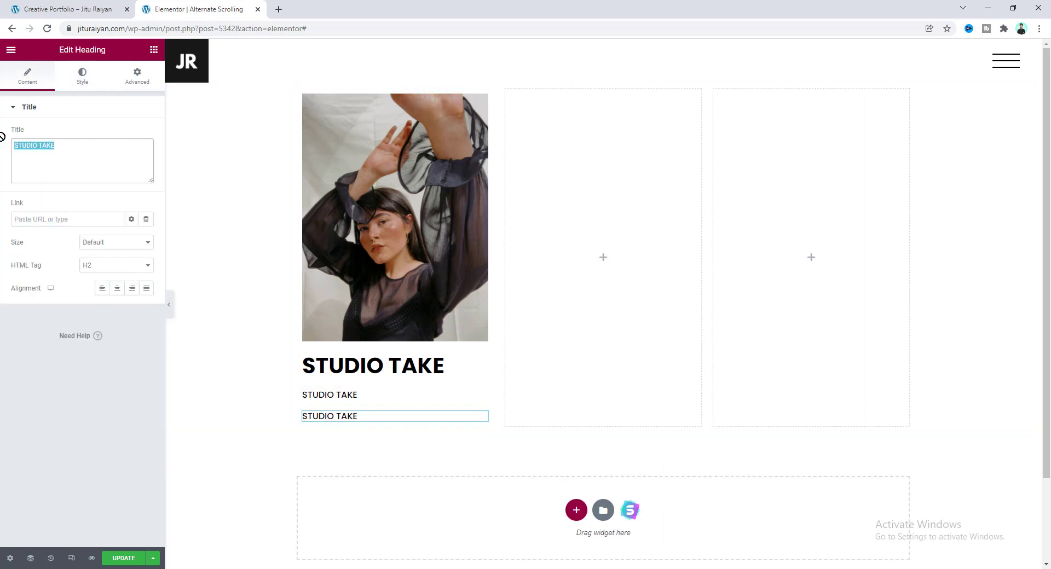
pyautogui.write('2018')
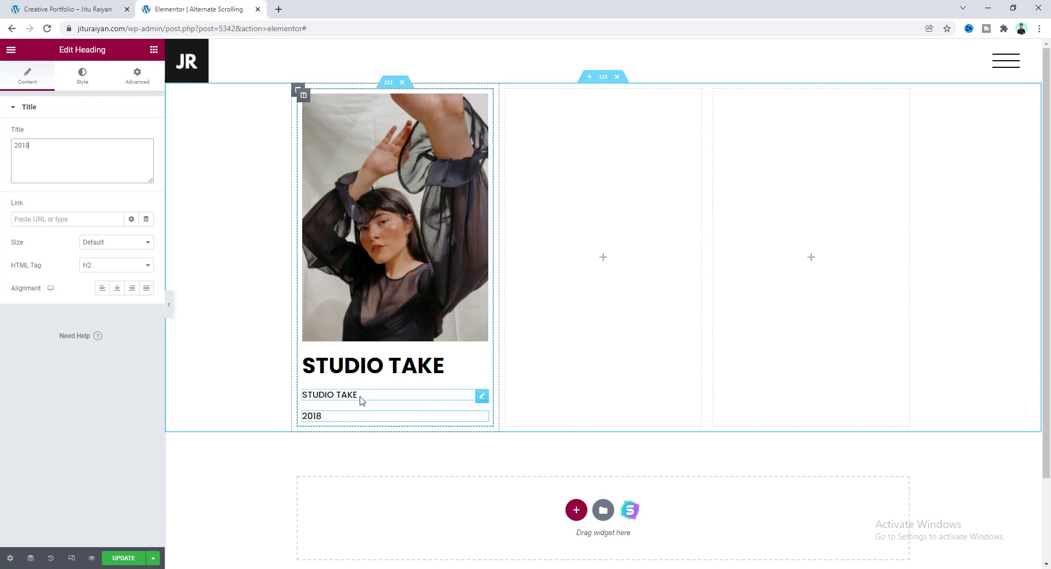
# Step: Set the small STUDIO TAKE caption's positioning width to Inline (auto)
pyautogui.click(390, 401)
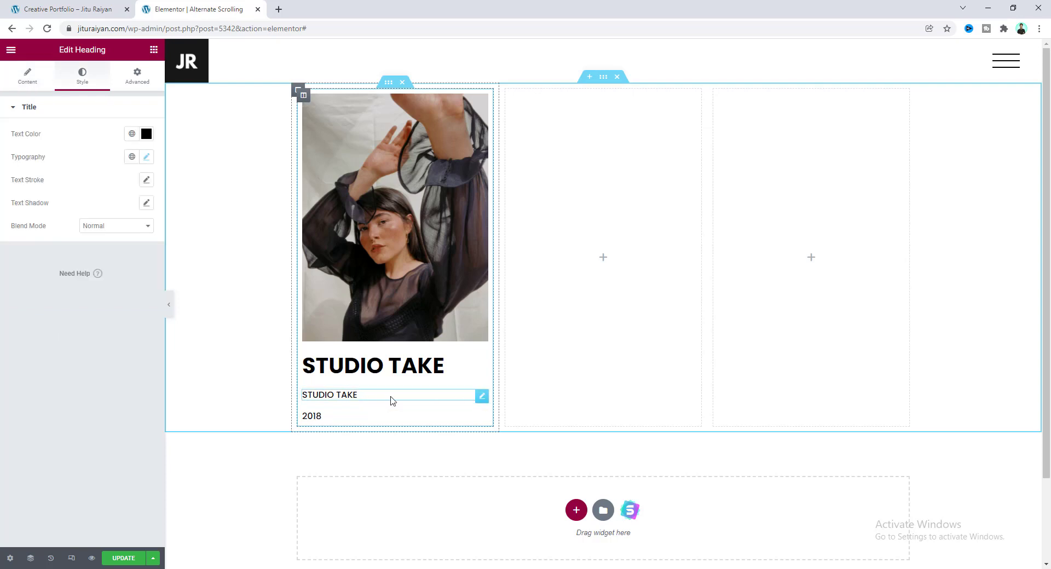
pyautogui.click(144, 74)
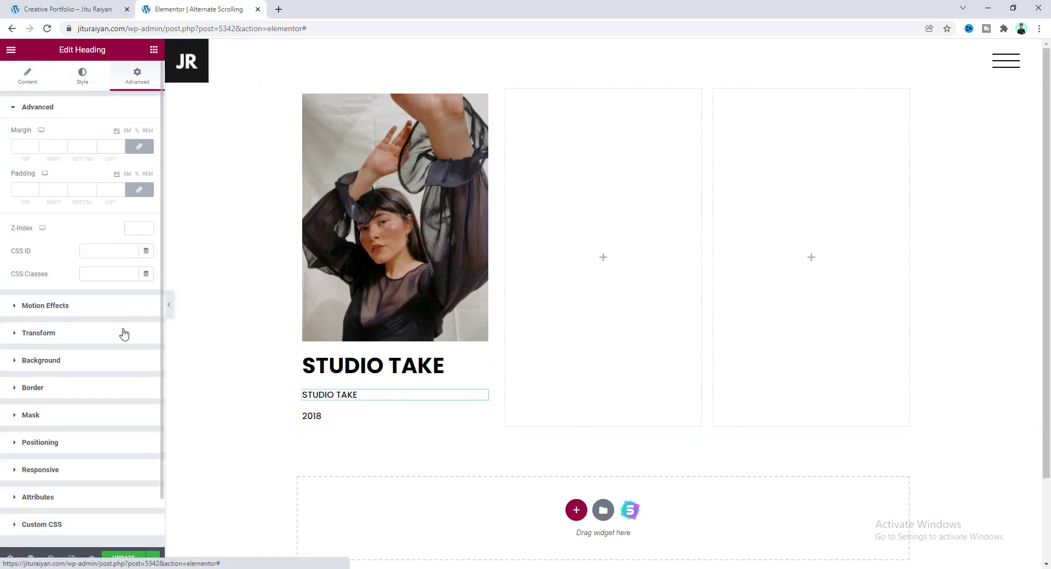
pyautogui.click(91, 445)
pyautogui.click(113, 298)
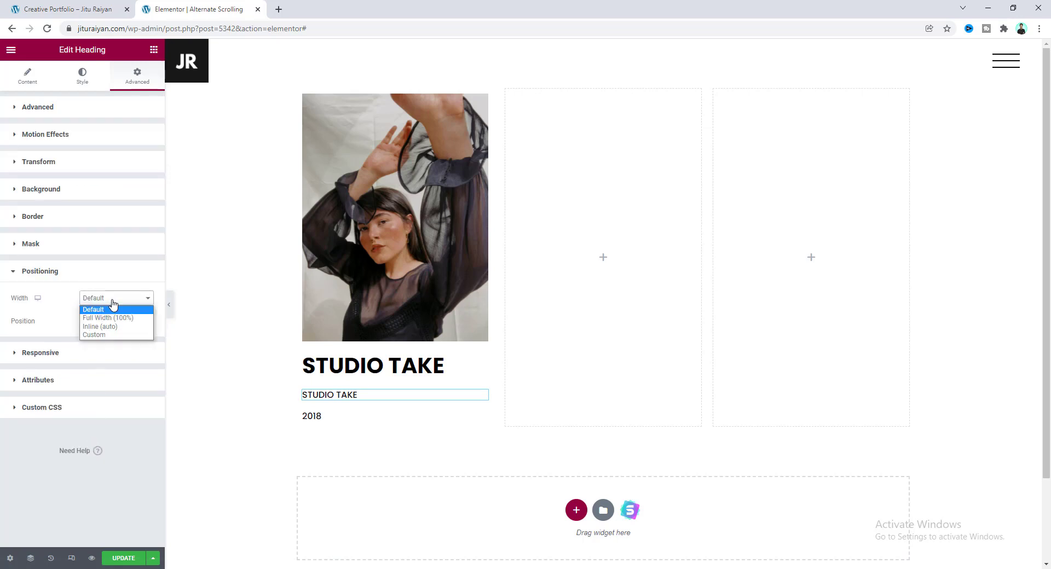
pyautogui.click(98, 325)
# Step: Set the 2018 heading's positioning width to Inline (auto) as well
pyautogui.click(320, 405)
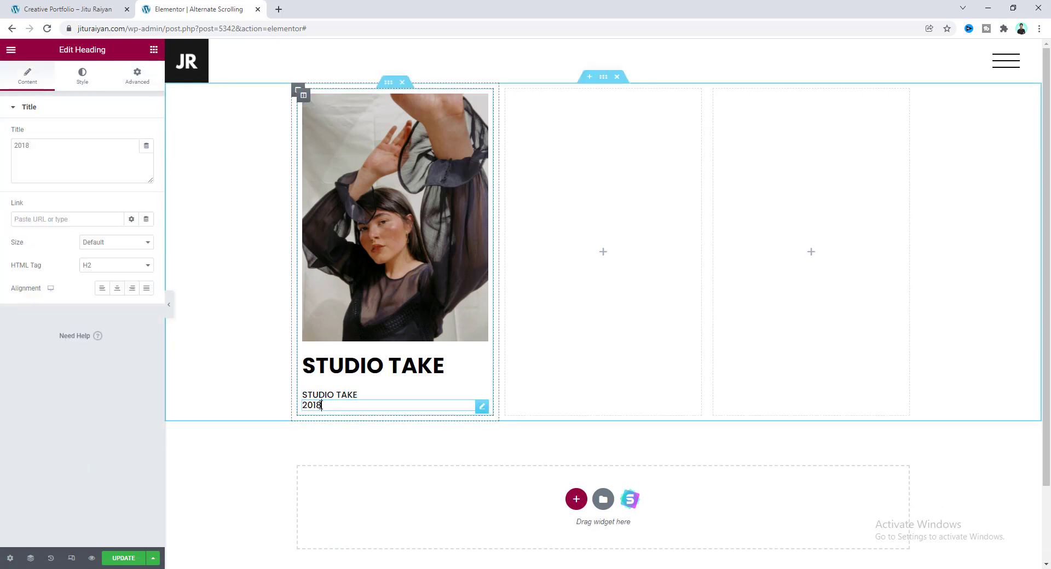
pyautogui.click(137, 92)
pyautogui.click(110, 439)
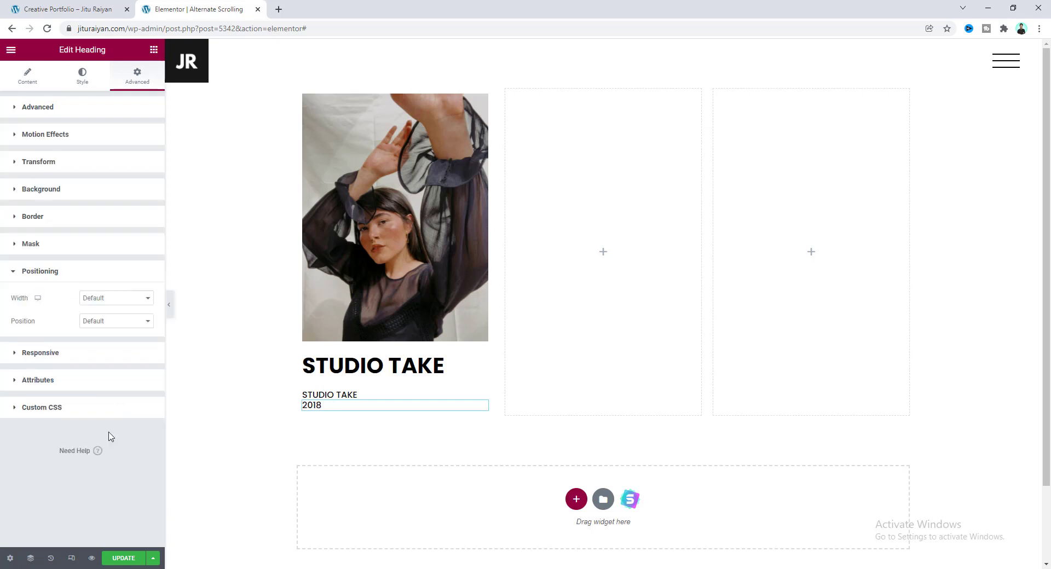
pyautogui.click(117, 297)
pyautogui.click(120, 328)
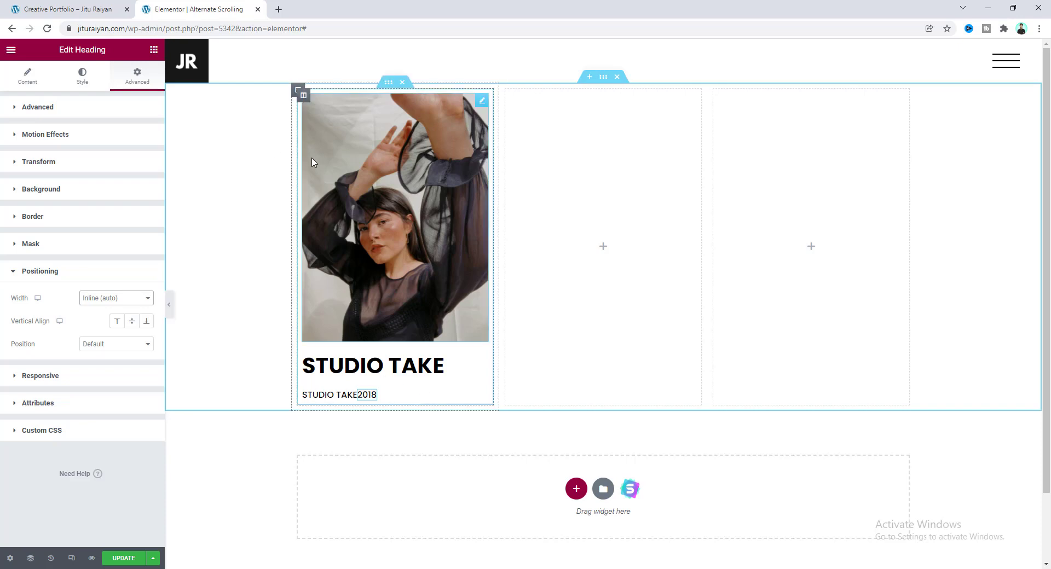
# Step: Set the inner column's horizontal alignment to Space Between to spread the caption and year apart
pyautogui.click(303, 97)
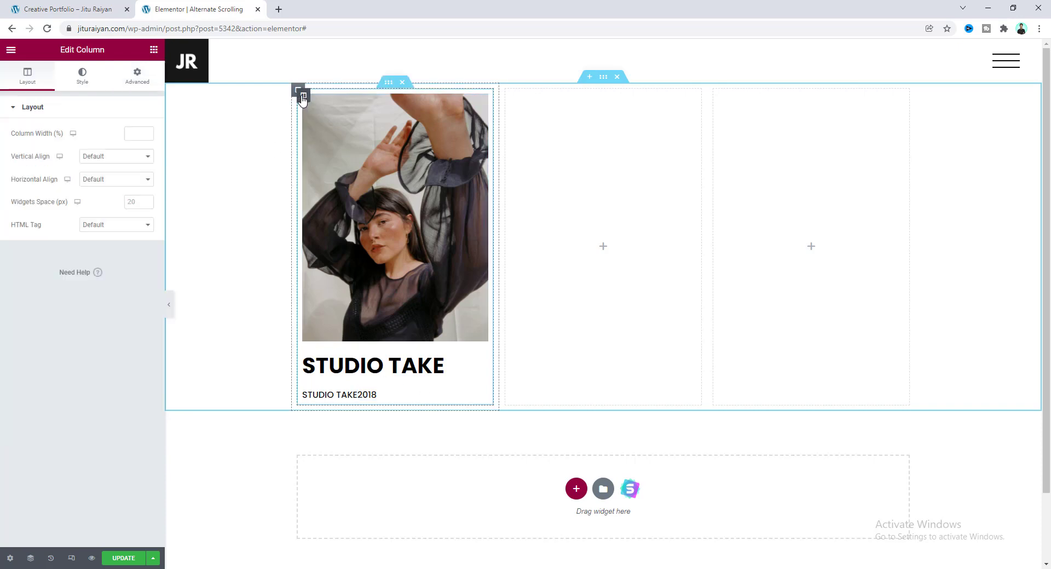
pyautogui.click(116, 180)
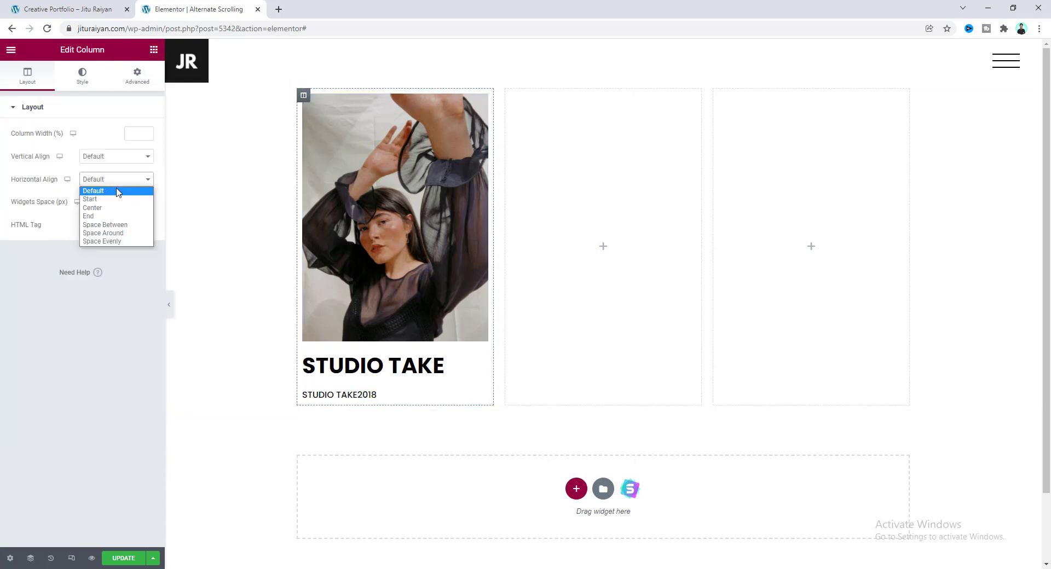
pyautogui.click(122, 222)
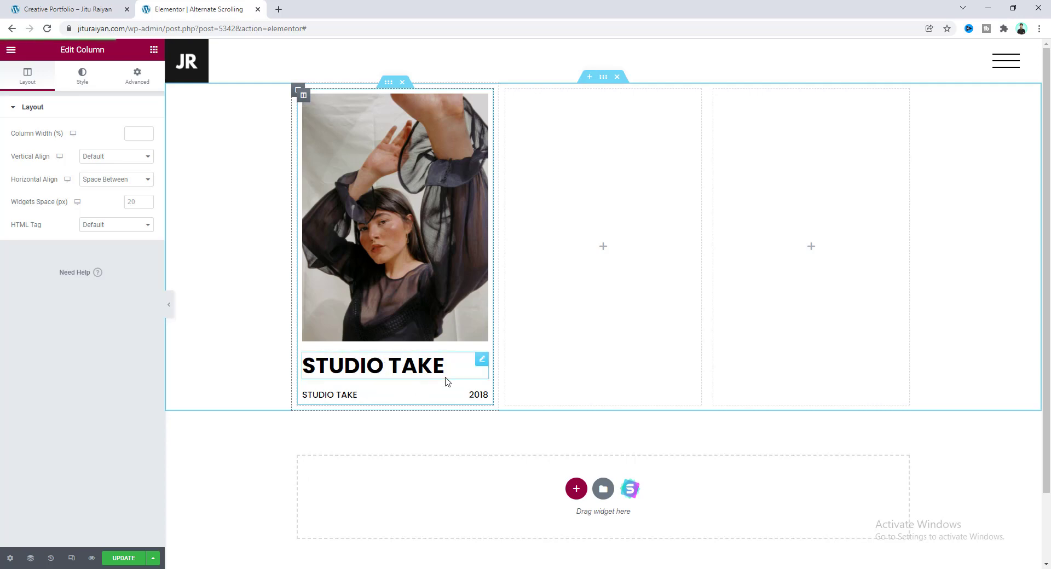
# Step: Center the large STUDIO TAKE heading and assign it the CSS class hidden
pyautogui.click(482, 365)
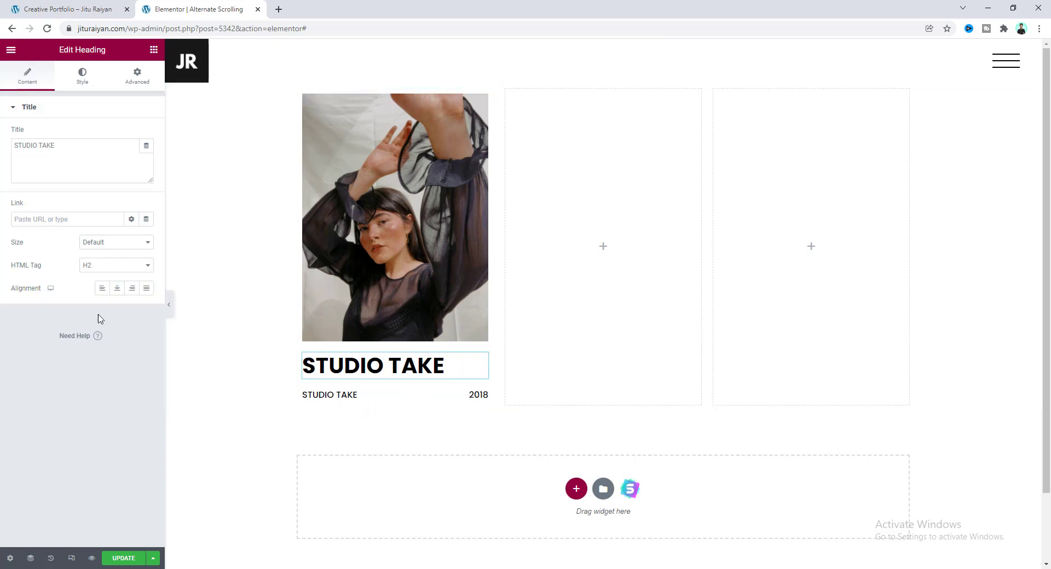
pyautogui.click(118, 290)
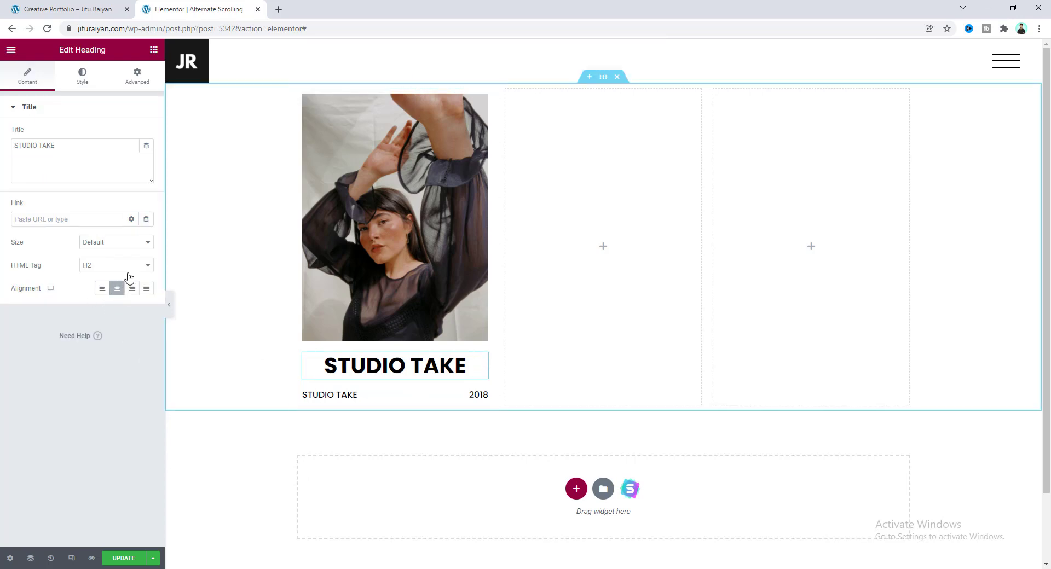
pyautogui.click(141, 82)
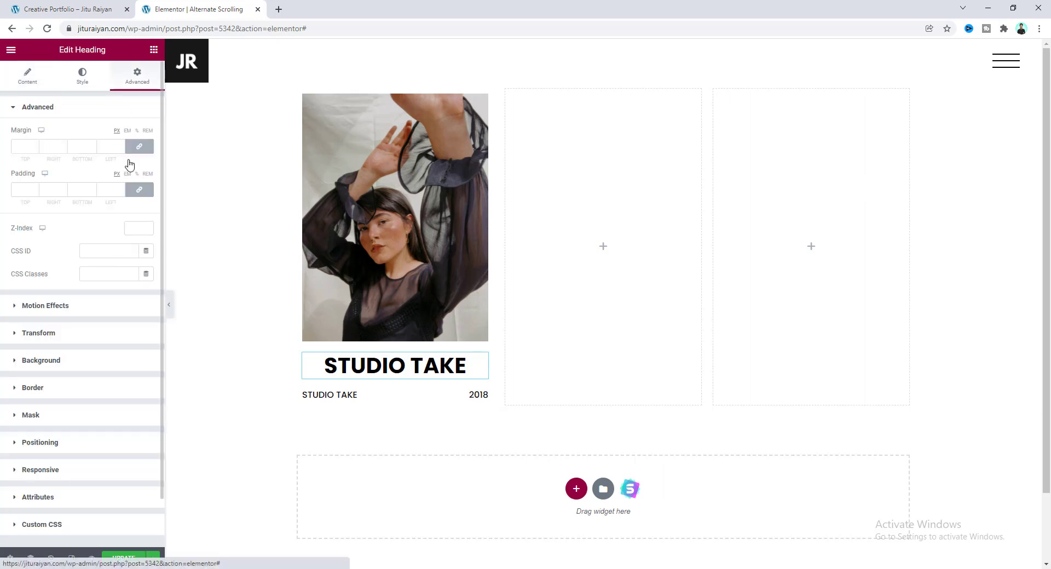
pyautogui.click(105, 273)
pyautogui.write('hidden')
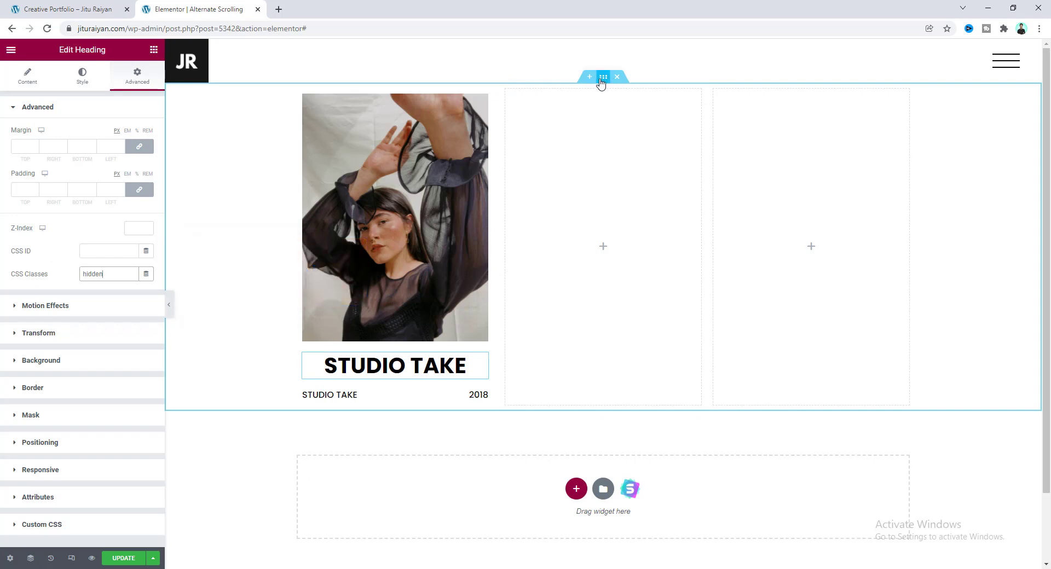
# Step: Add custom CSS to the outer section that hides .hidden with opacity 0 and scaleY(3), reveals it inside .big, and widens its title by 300px
pyautogui.click(603, 79)
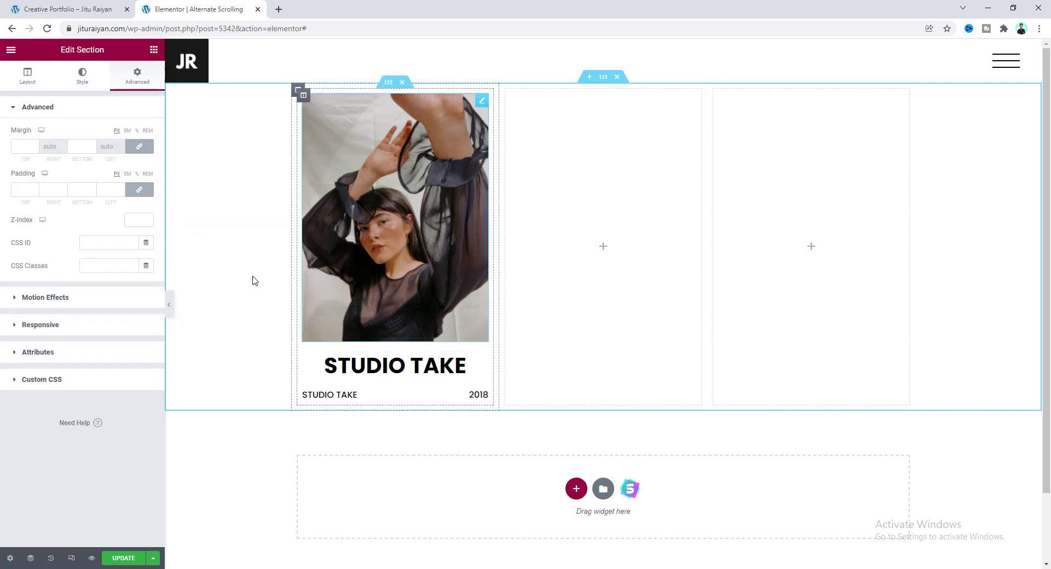
pyautogui.click(88, 388)
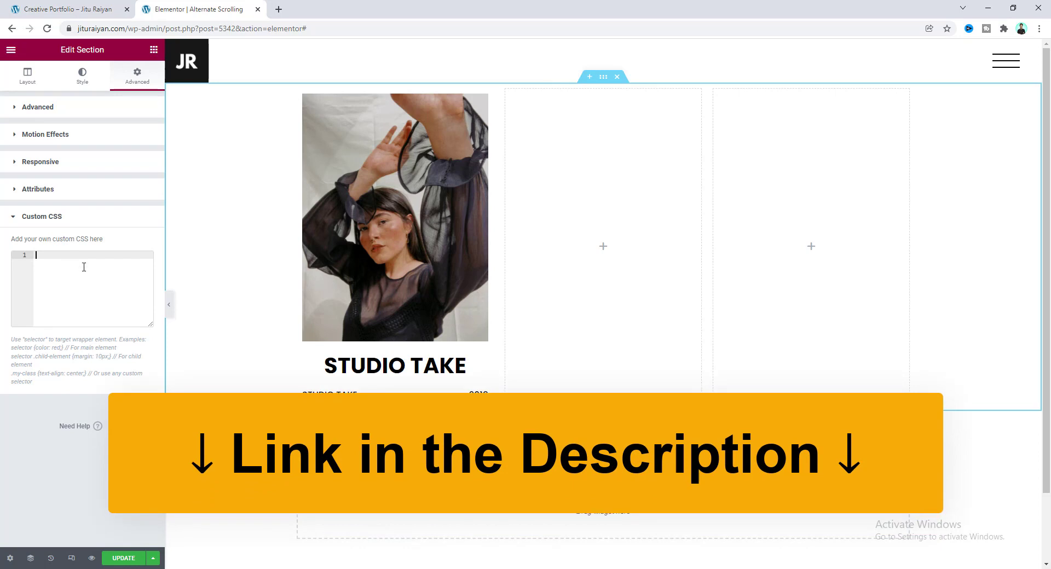
pyautogui.write('/* HIDE HEADING */  selector .hidden{     pointer-events: none;     transform: scaleY(3);     opacity: 0; } selector .big .hidden{     opacity: 1;     transform: scaleY(1);     transition: all 1s ease-in-out;     pointer-events: all;     display: block; } selector .hidden .elementor-heading-title{     width: calc(100% + 300px);     margin-left: calc(-300px/2); }')
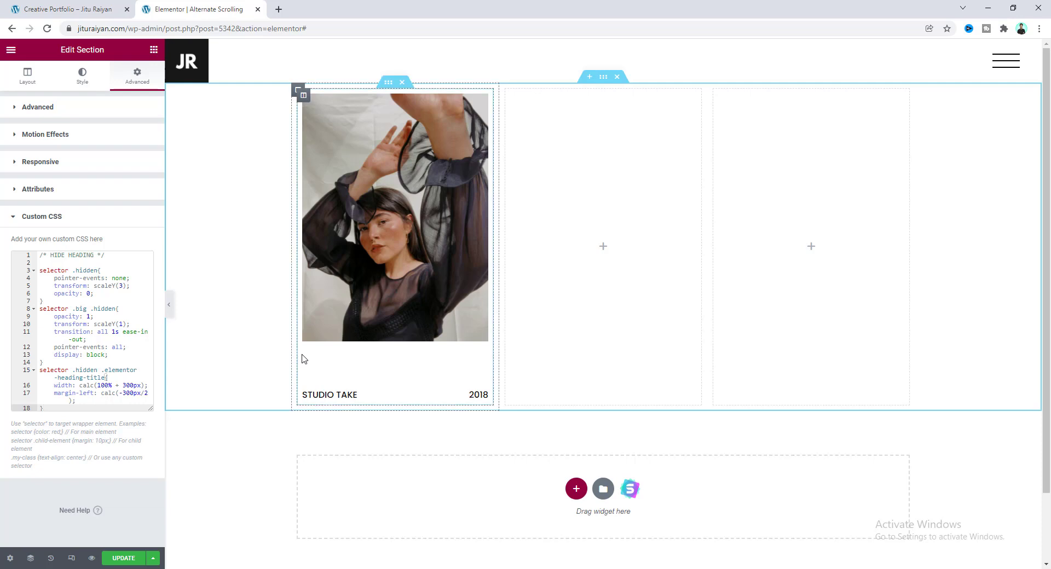
# Step: Select the hidden large heading through the Navigator and set its position to Absolute
pyautogui.click(349, 365)
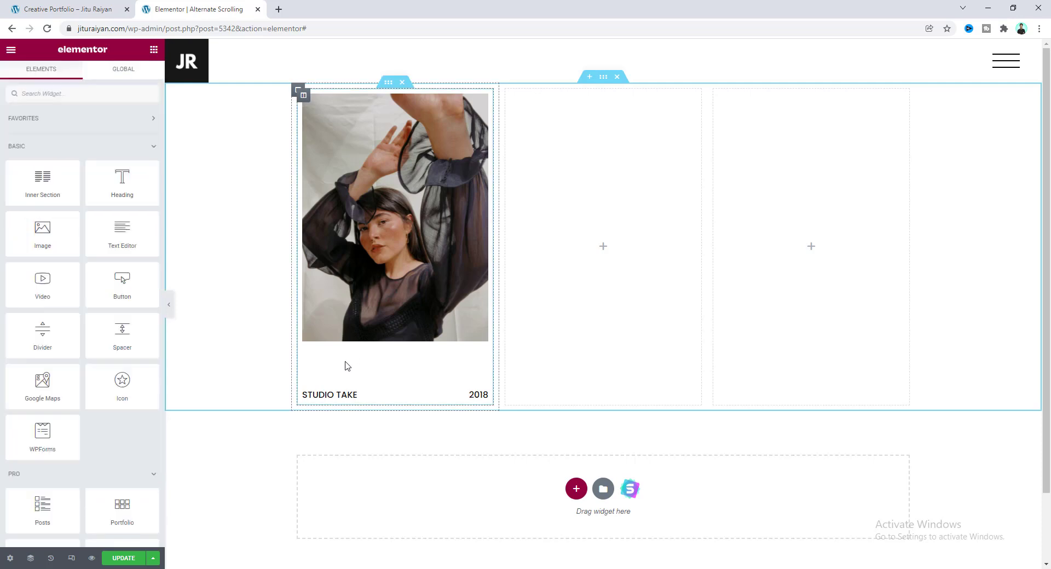
pyautogui.rightClick(346, 366)
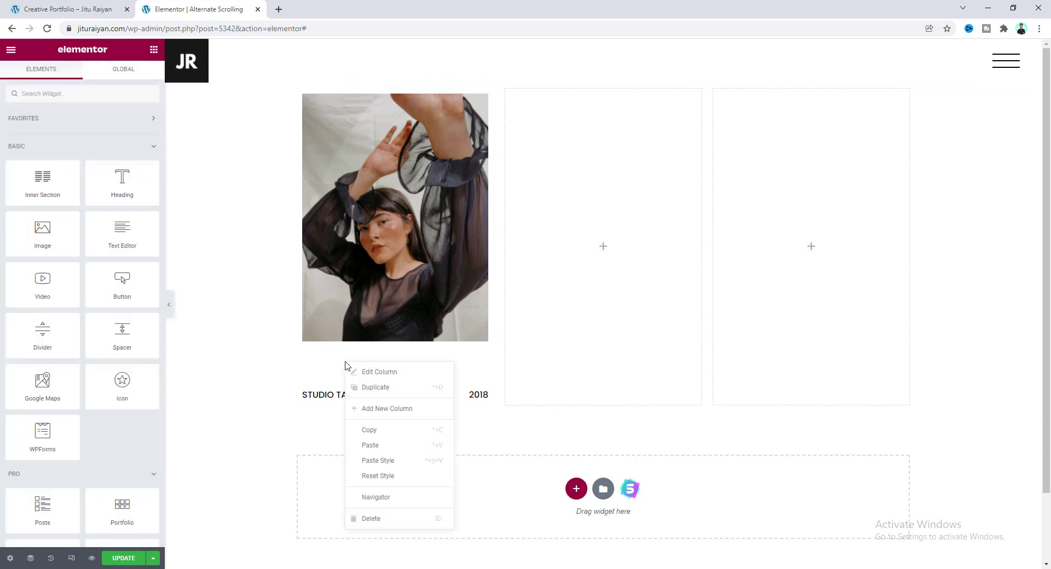
pyautogui.click(386, 497)
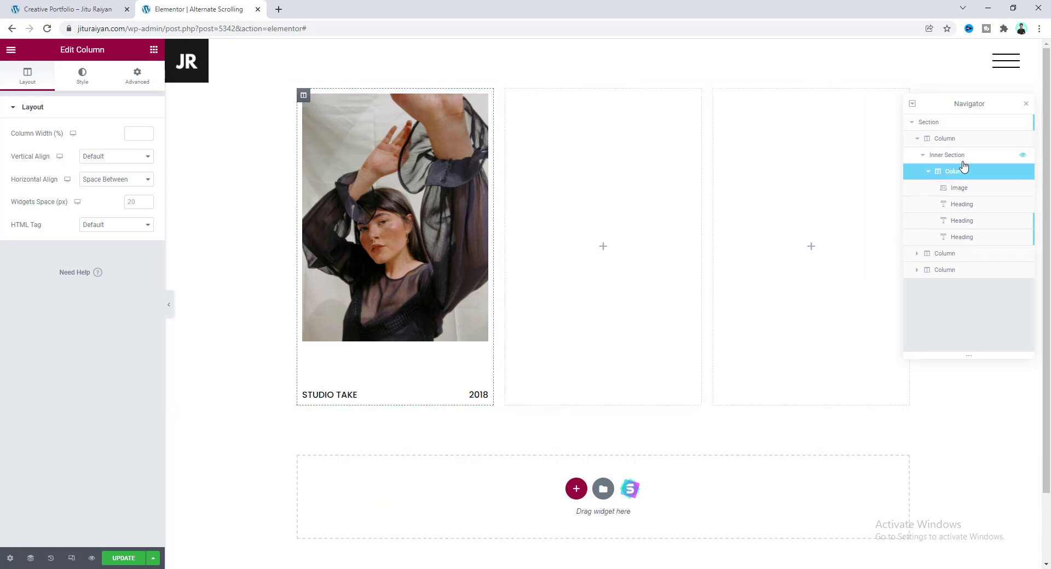
pyautogui.click(950, 206)
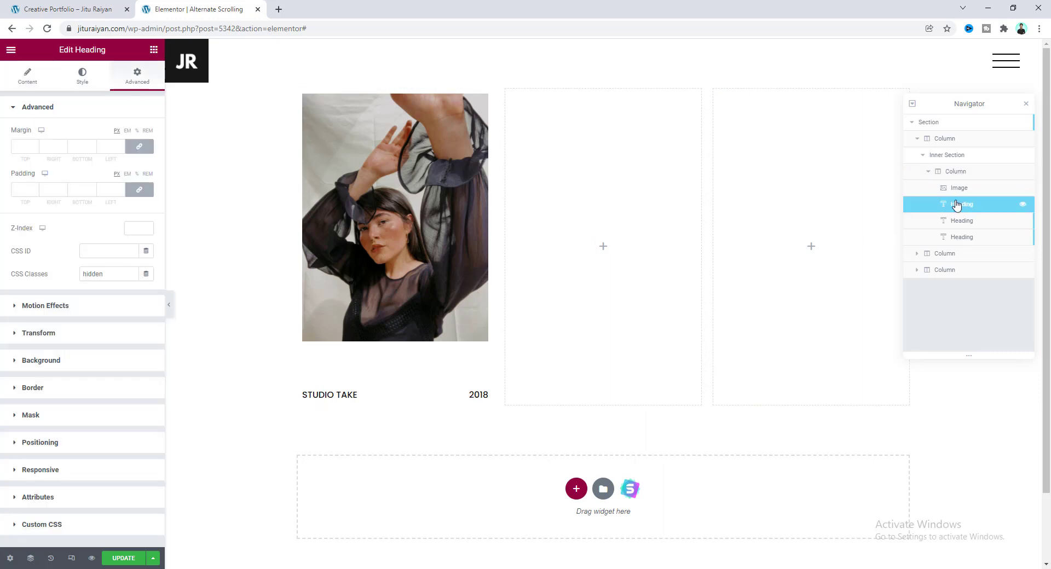
pyautogui.click(91, 443)
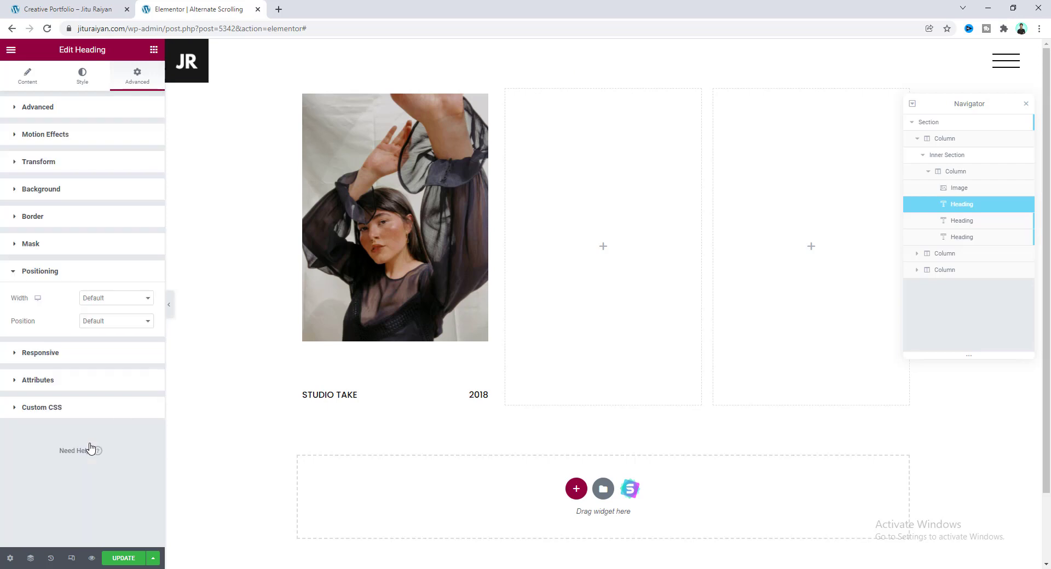
pyautogui.click(101, 324)
pyautogui.click(101, 342)
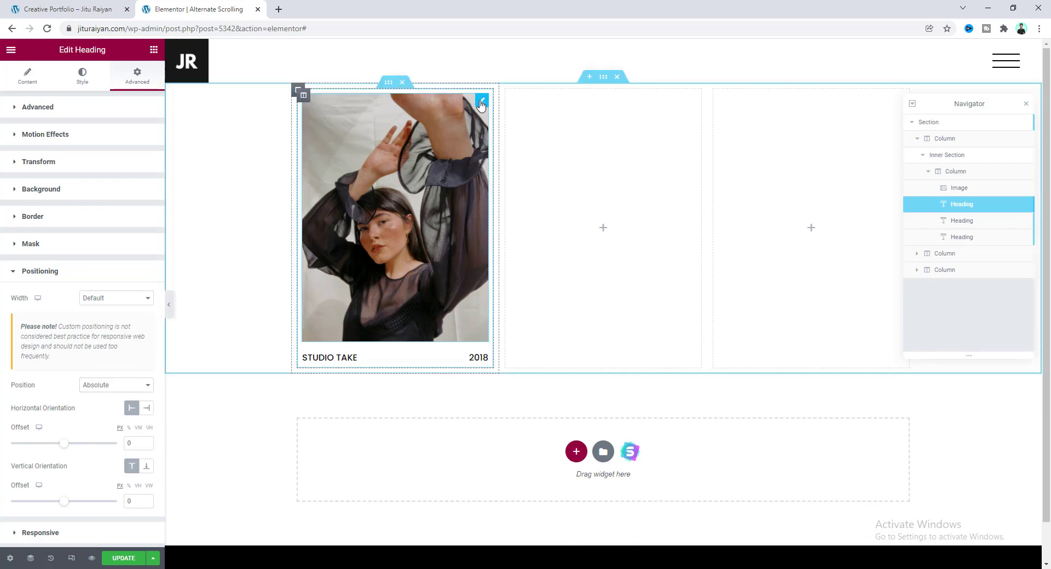
# Step: Set the photo's width to 100%, its height to 400 px and its object fit to Cover
pyautogui.click(481, 103)
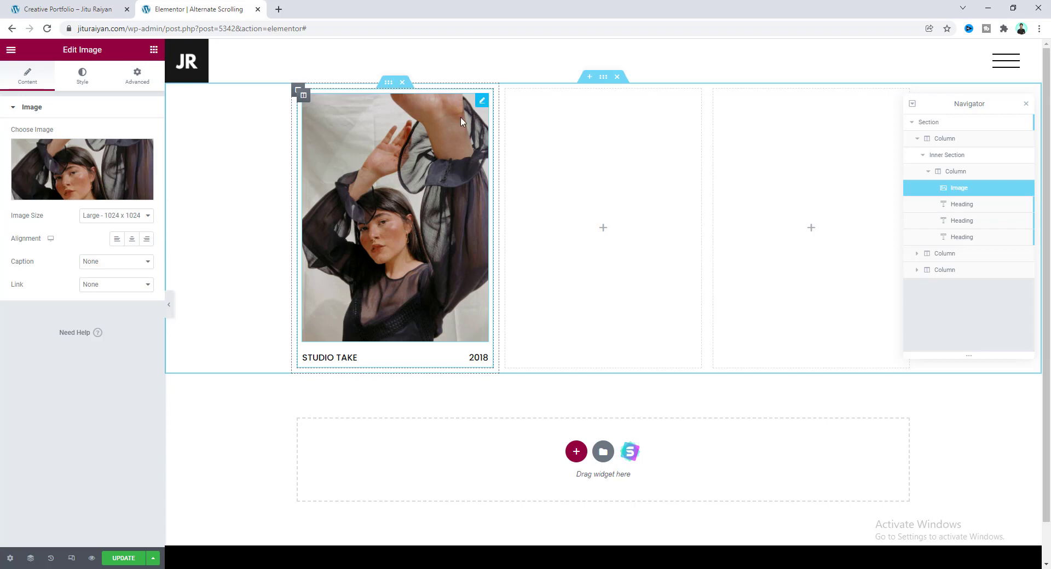
pyautogui.click(83, 79)
pyautogui.click(129, 145)
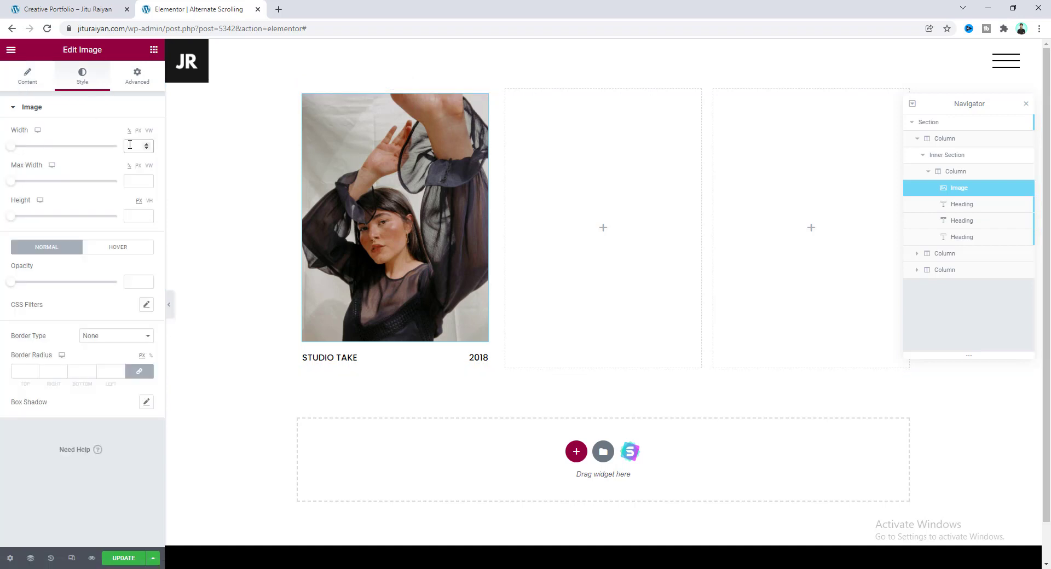
pyautogui.write('100')
pyautogui.click(129, 216)
pyautogui.write('400')
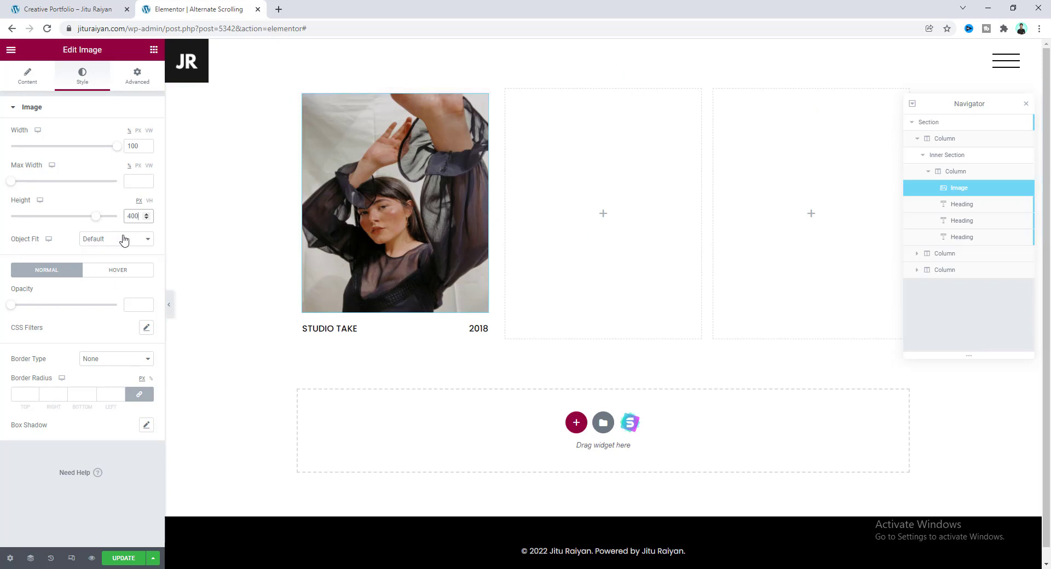
pyautogui.press('Tab')
pyautogui.click(104, 247)
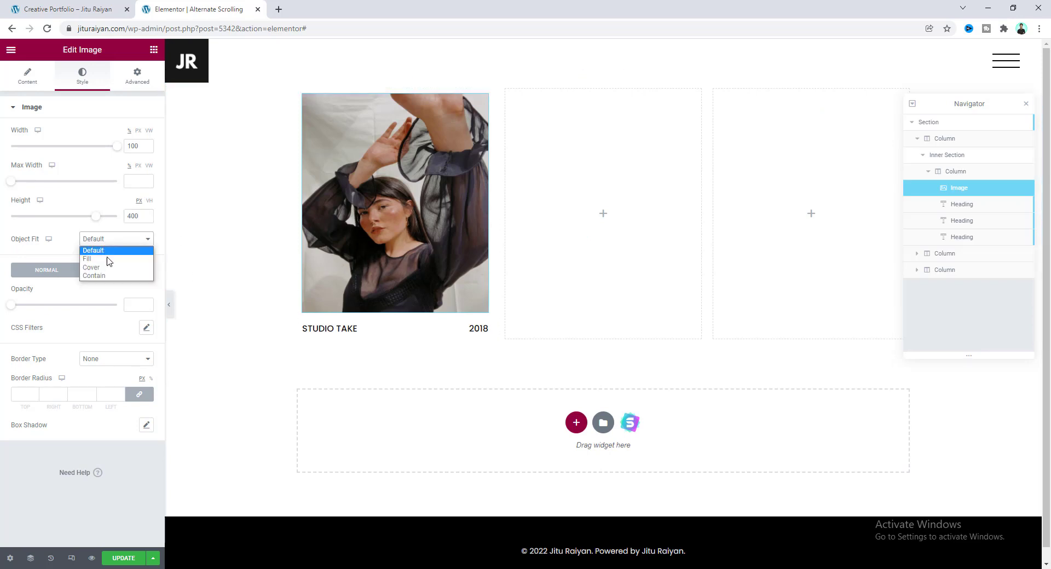
pyautogui.click(104, 268)
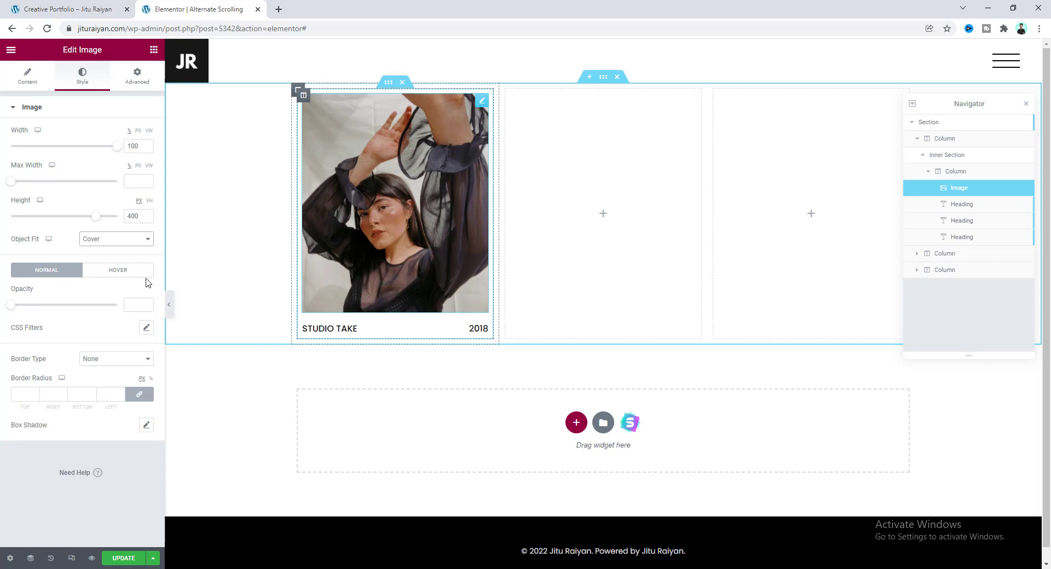
# Step: Unlink the photo's margins and set its bottom margin to -10 px
pyautogui.click(138, 79)
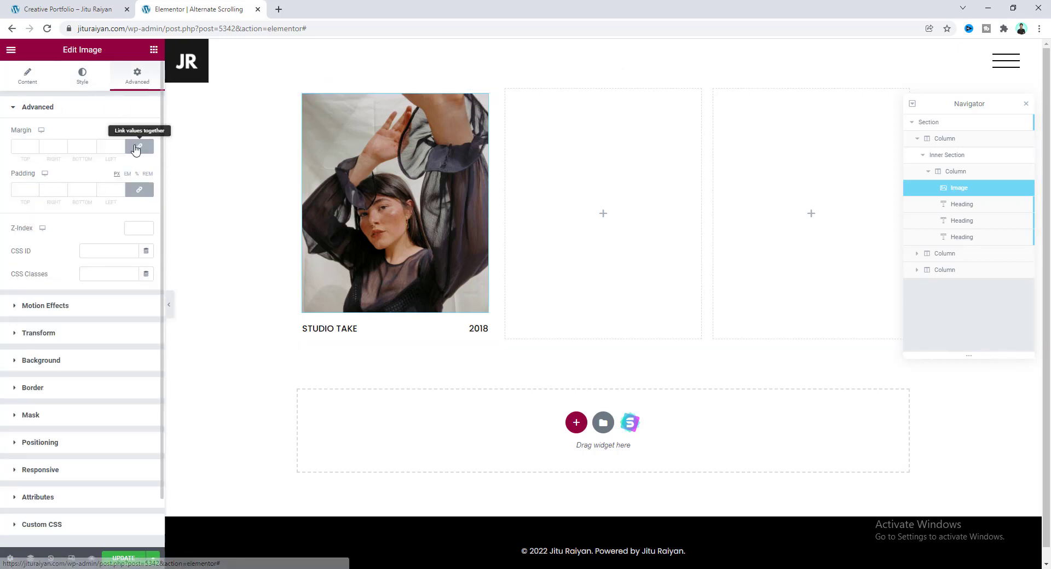
pyautogui.doubleClick(79, 146)
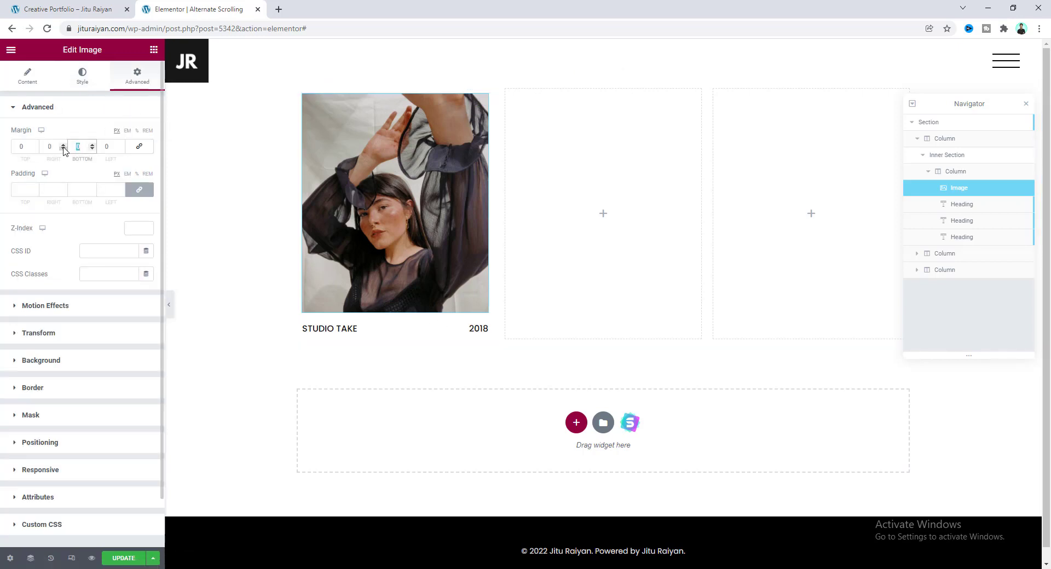
pyautogui.write('10')
pyautogui.write('-')
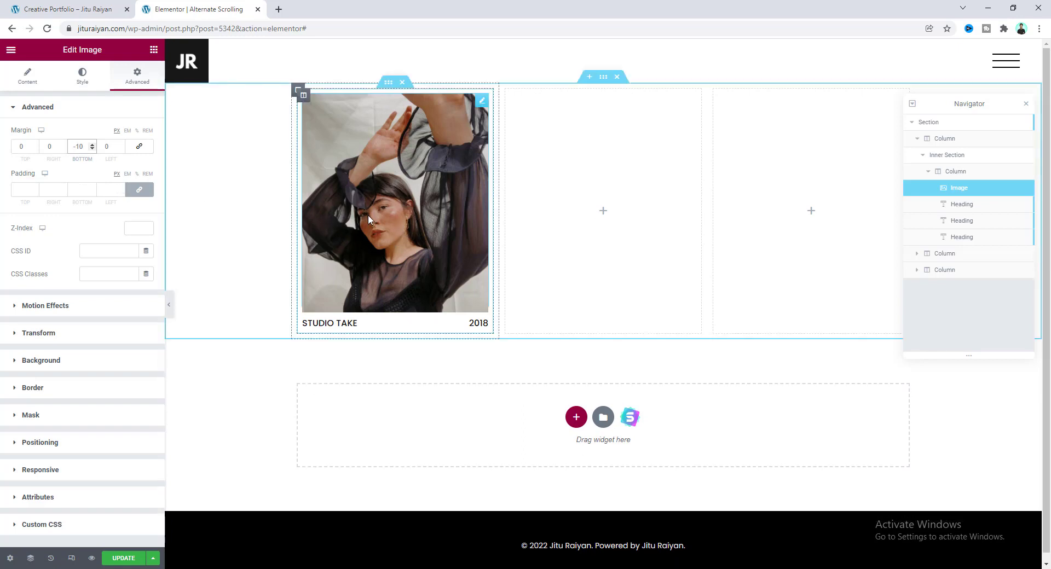
# Step: Append the IMAGE HOVER EFFECT rules to the outer section's custom CSS, with hidden overflow and a pointer cursor on the image container
pyautogui.click(604, 80)
pyautogui.click(102, 380)
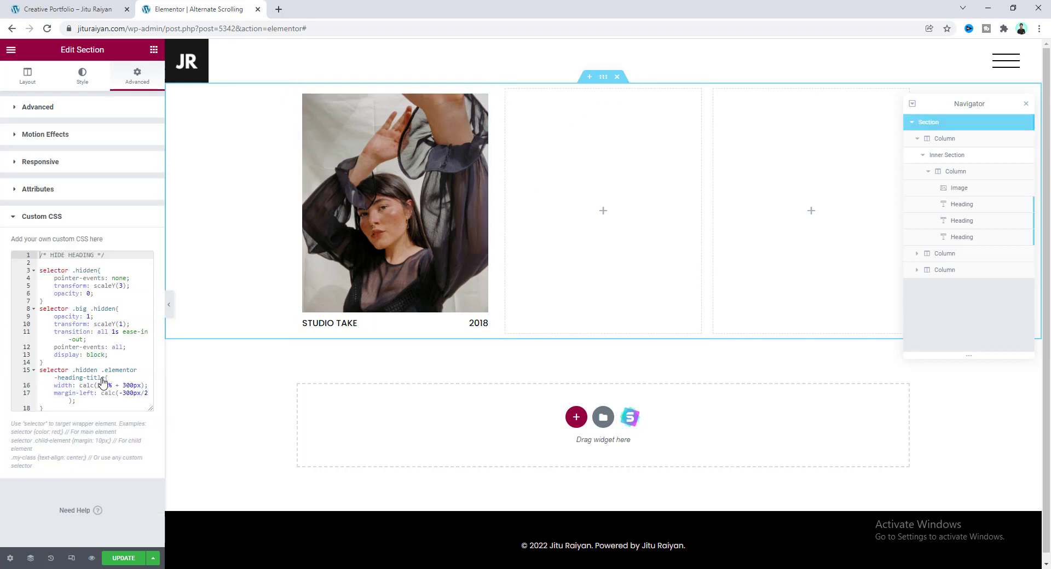
pyautogui.click(57, 409)
pyautogui.hotkey('ctrl', 'v')
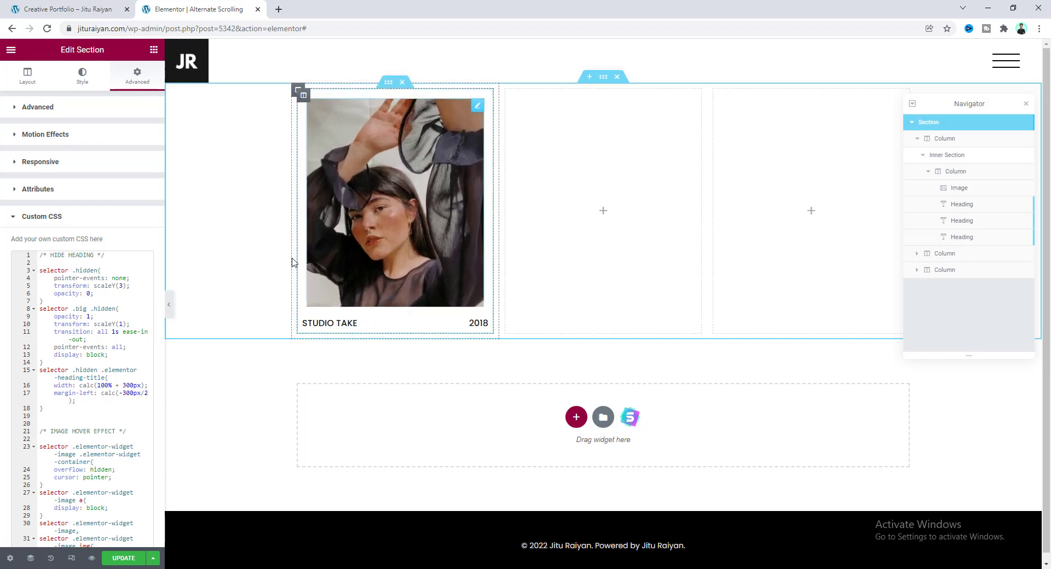
pyautogui.click(477, 106)
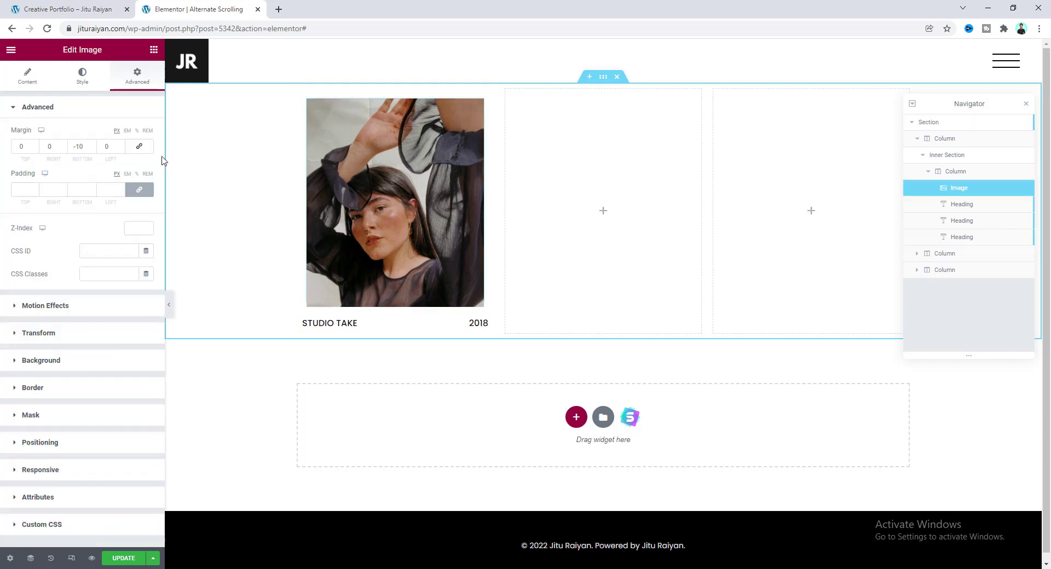
pyautogui.click(64, 388)
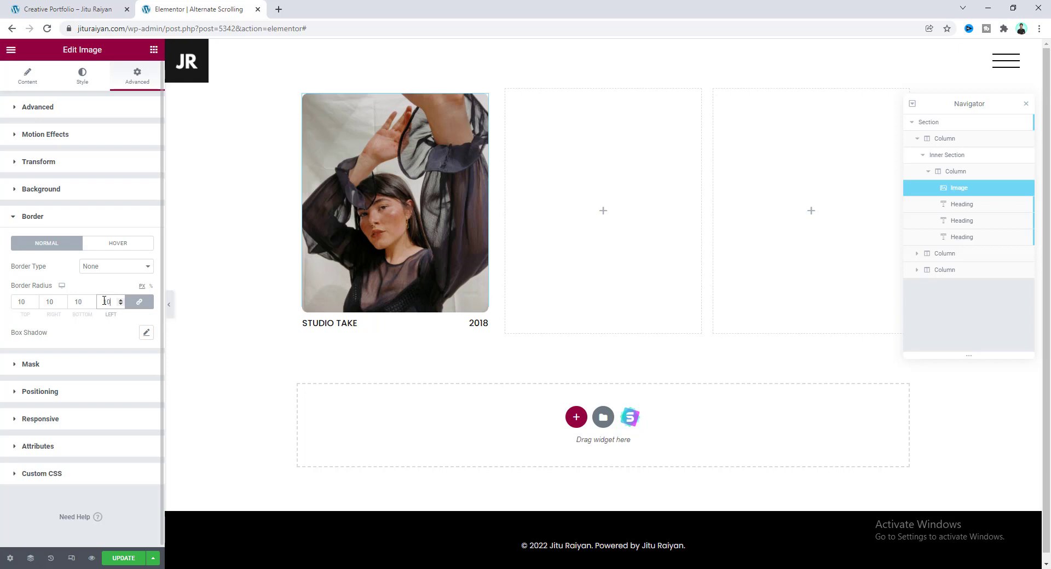
pyautogui.click(25, 77)
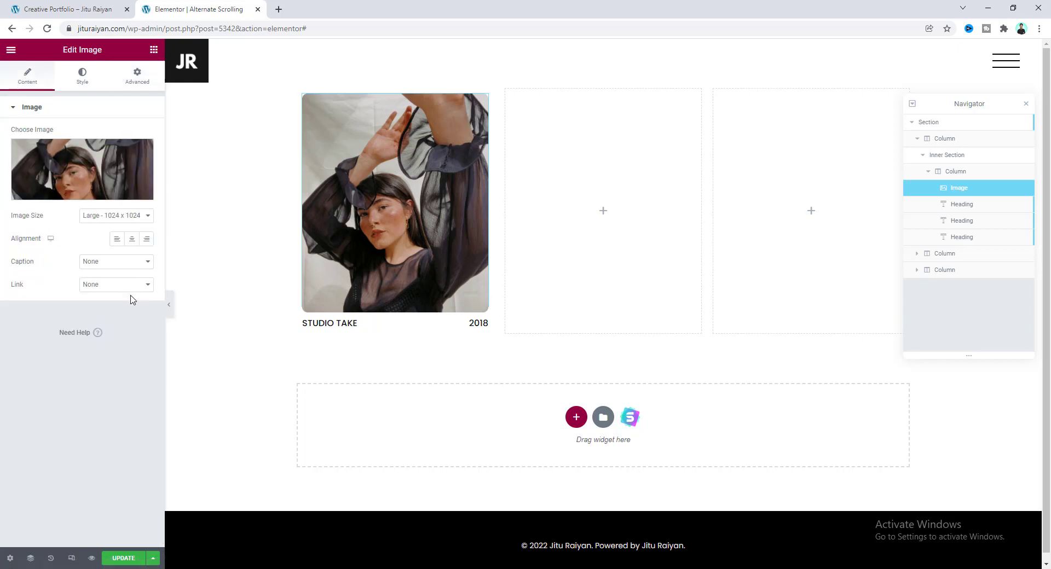
pyautogui.click(116, 285)
pyautogui.click(116, 313)
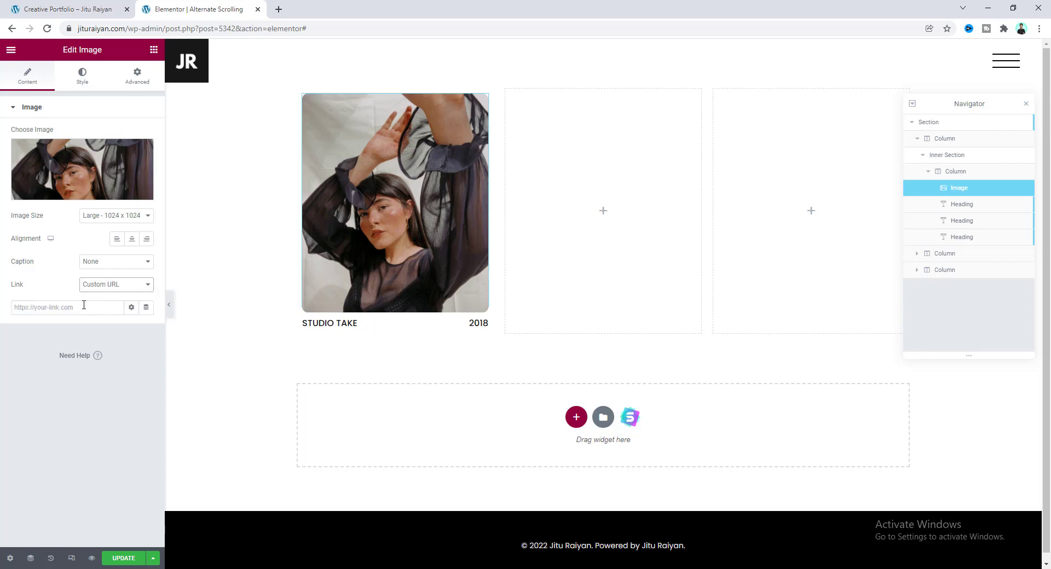
pyautogui.click(83, 307)
pyautogui.write('https://jituraiyan.com/animated-circle/')
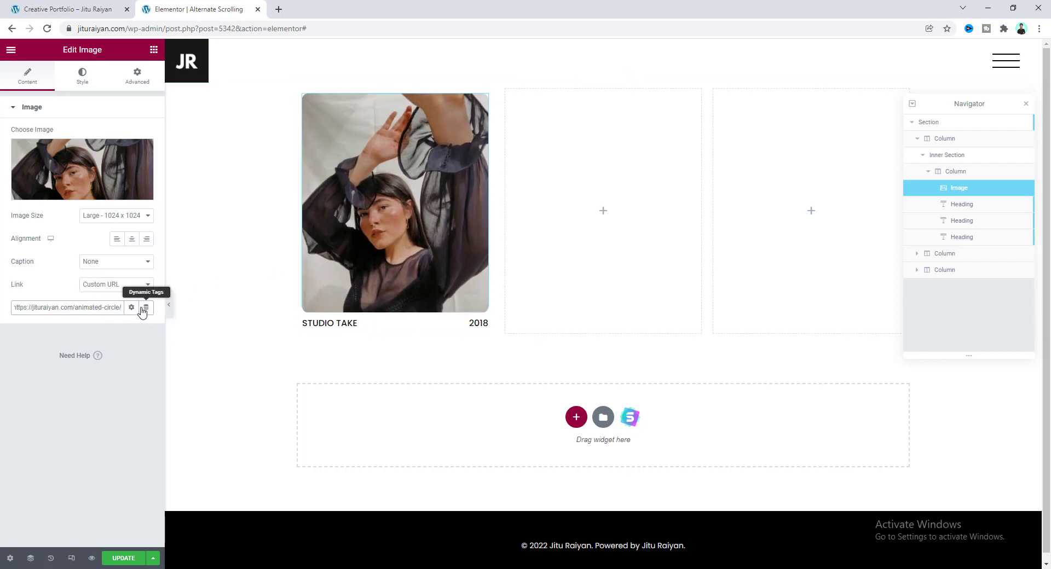
pyautogui.click(131, 307)
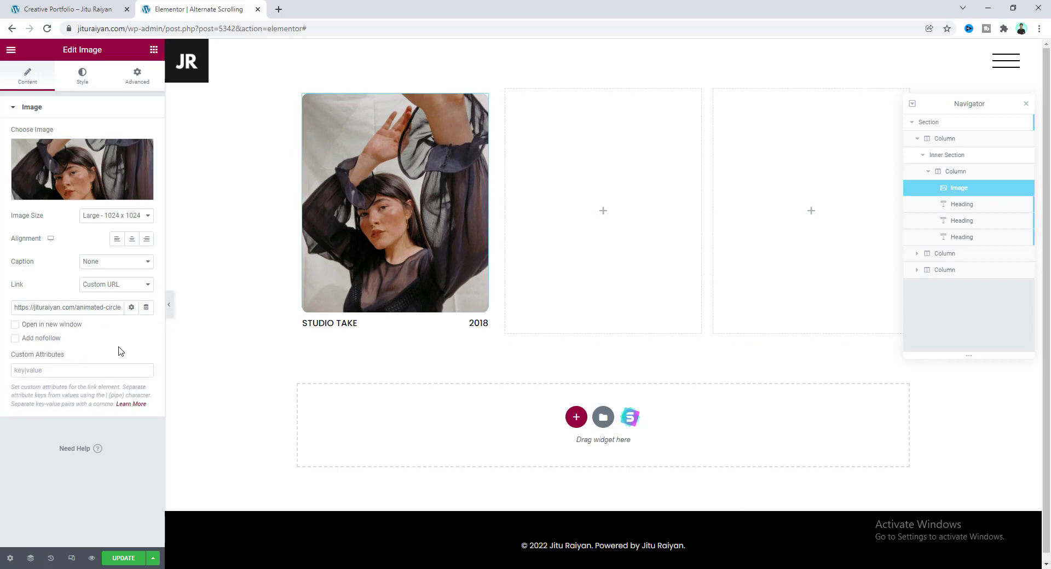
pyautogui.click(71, 326)
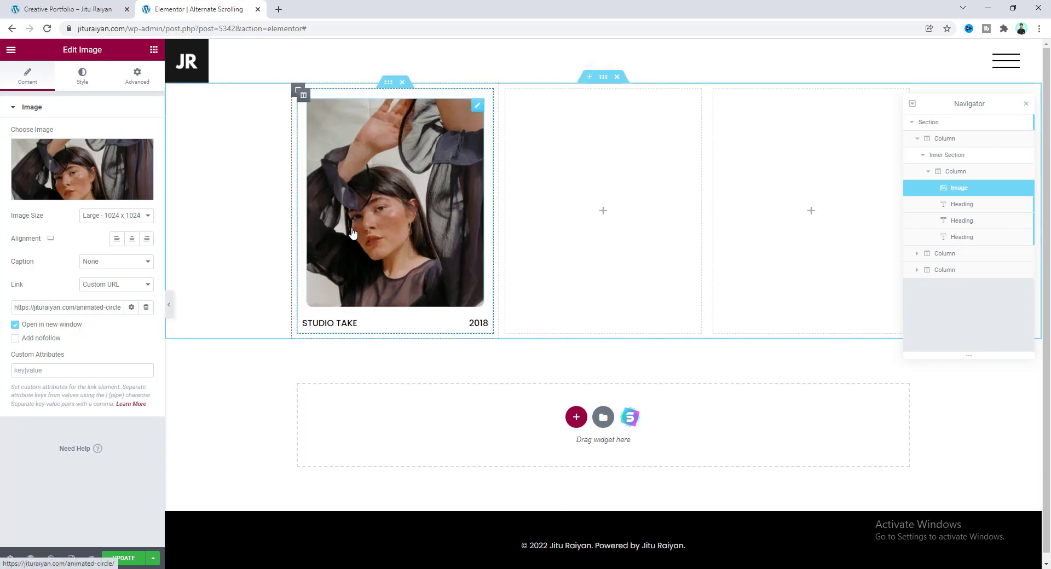
# Step: Duplicate the STUDIO TAKE inner section and replace the copy's photo with the dark portrait of a young man lit by a light streak
pyautogui.rightClick(388, 87)
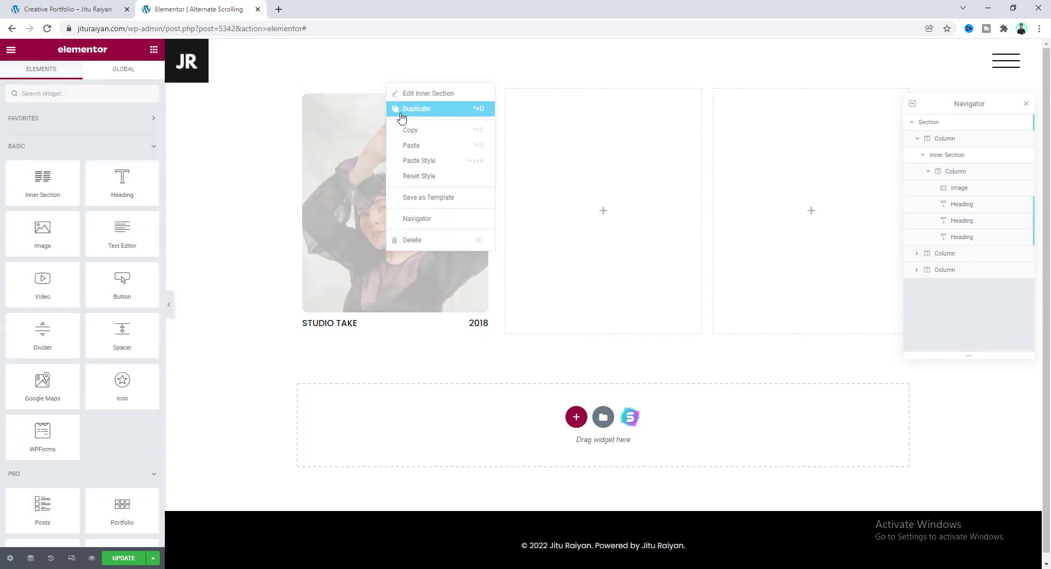
pyautogui.click(401, 109)
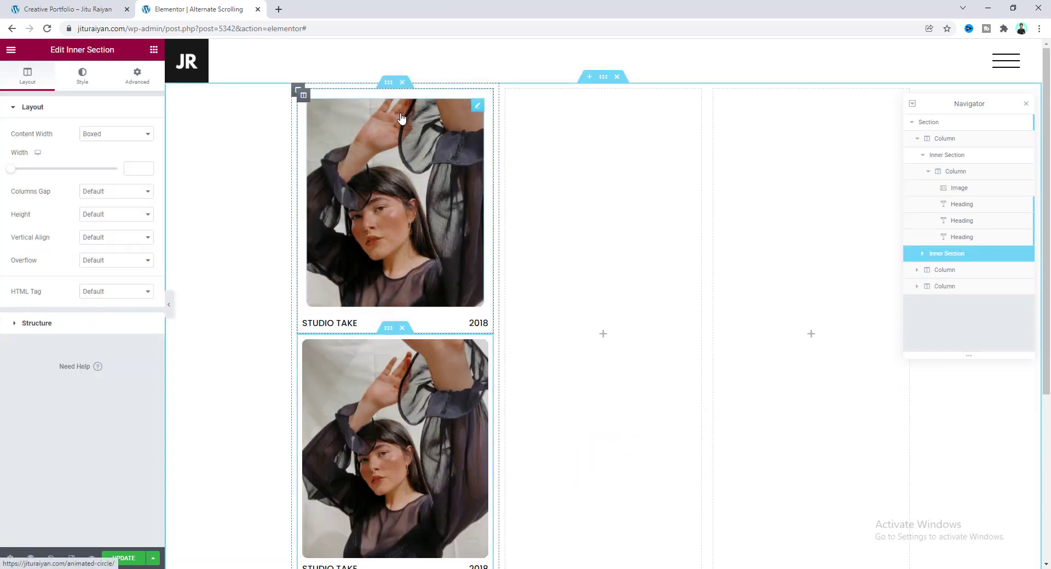
pyautogui.click(401, 117)
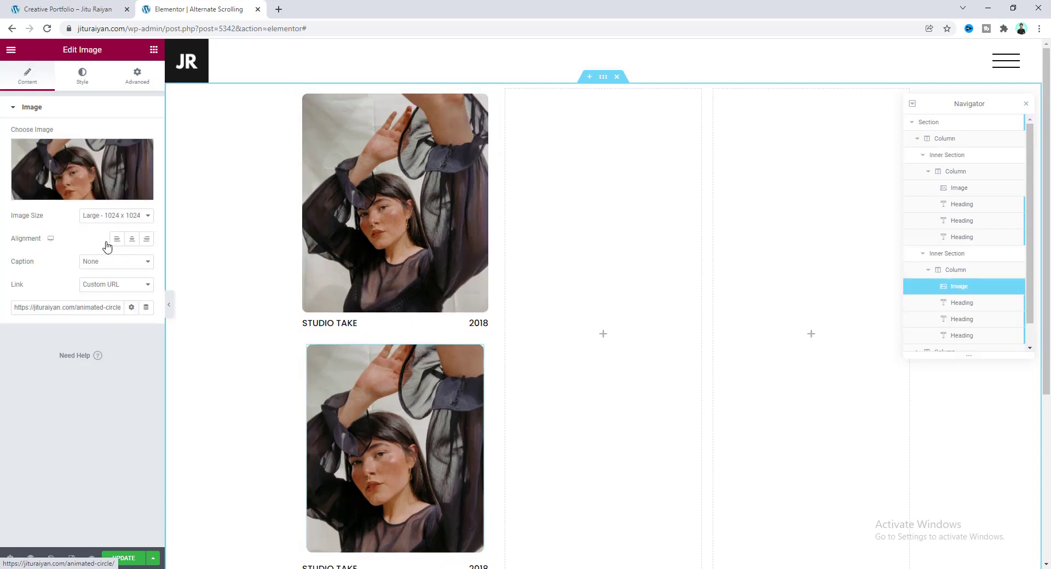
pyautogui.click(93, 168)
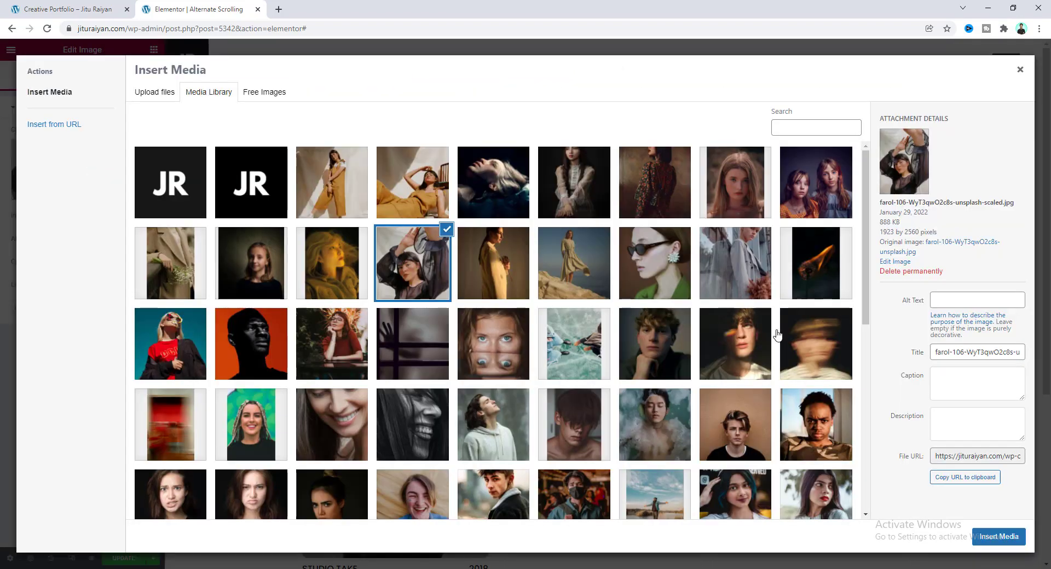
pyautogui.click(761, 340)
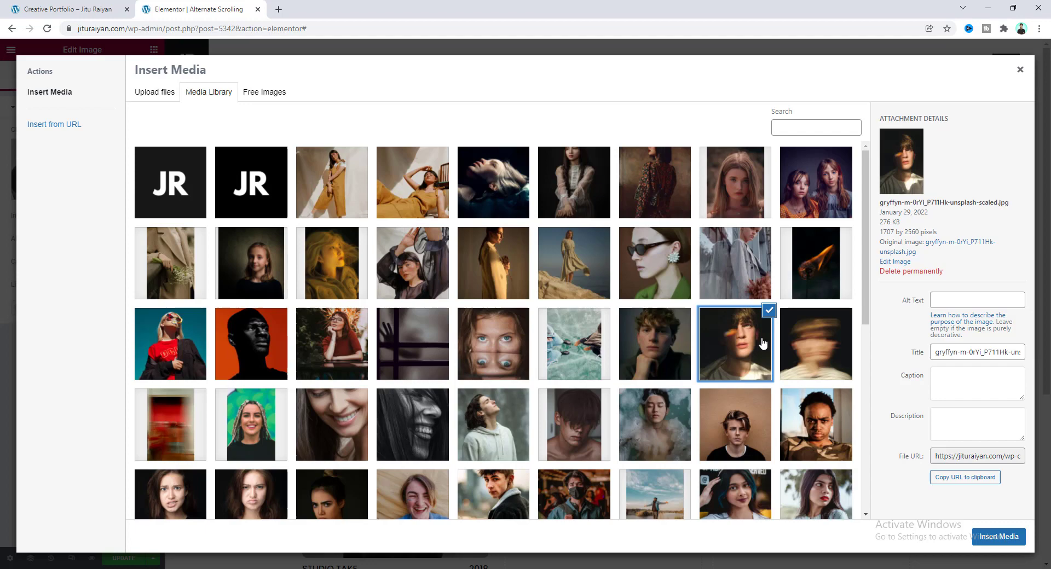
pyautogui.click(998, 536)
# Step: Change the copy's hidden heading and its visible caption to PRIZMA EFFECT, and its year to 2019
pyautogui.click(968, 307)
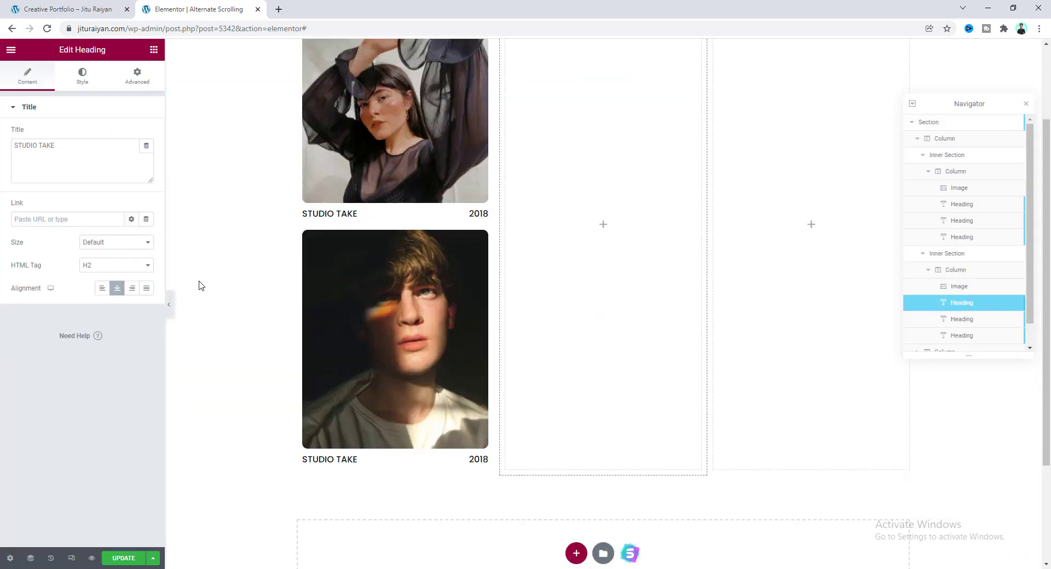
pyautogui.tripleClick(49, 141)
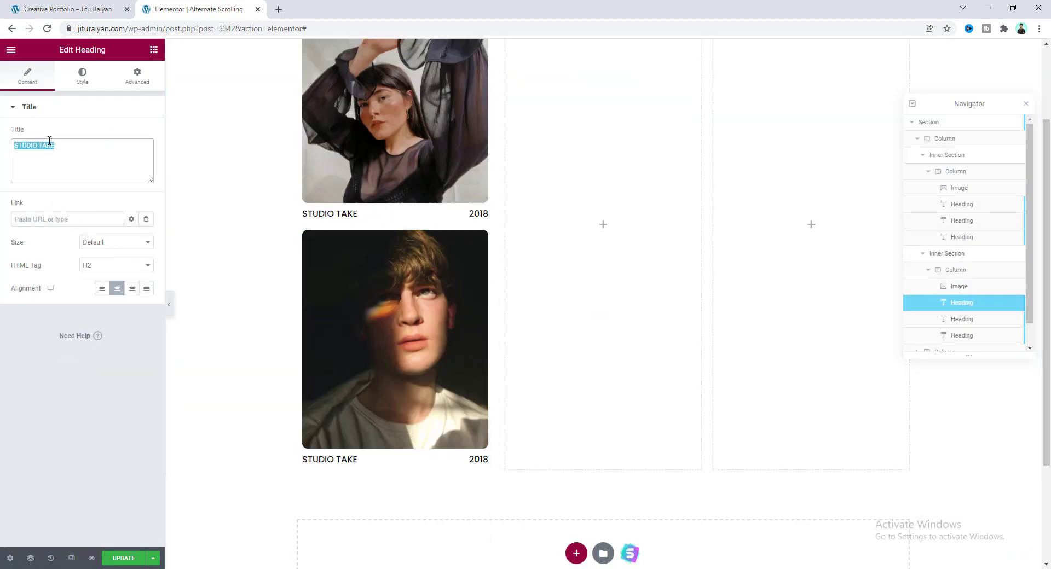
pyautogui.write('PRIZMA EFFECT')
pyautogui.click(931, 321)
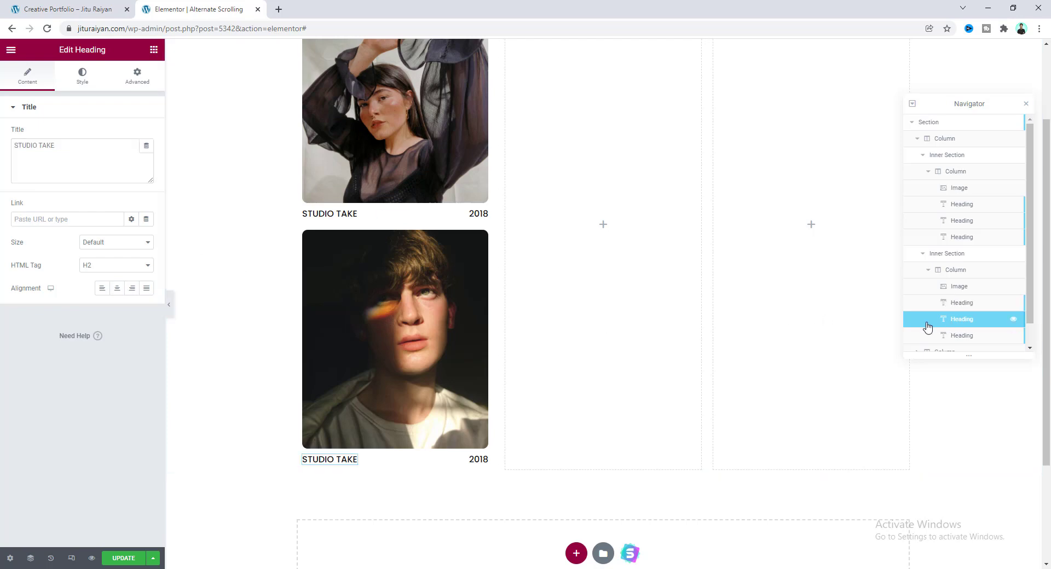
pyautogui.tripleClick(33, 140)
pyautogui.write('PRIZMA EFFECT')
pyautogui.click(963, 335)
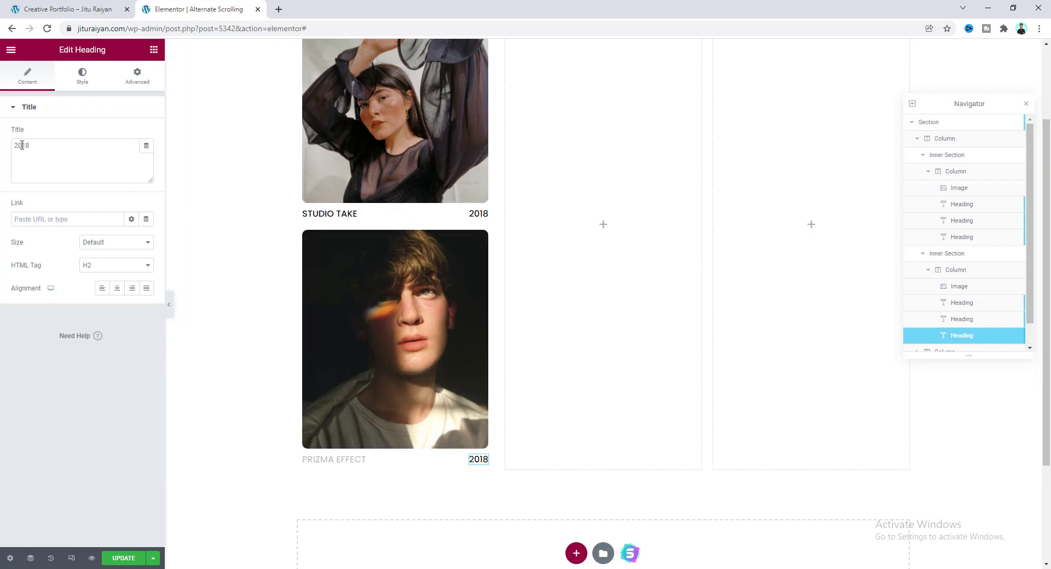
pyautogui.moveTo(22, 145); pyautogui.dragTo(33, 146)
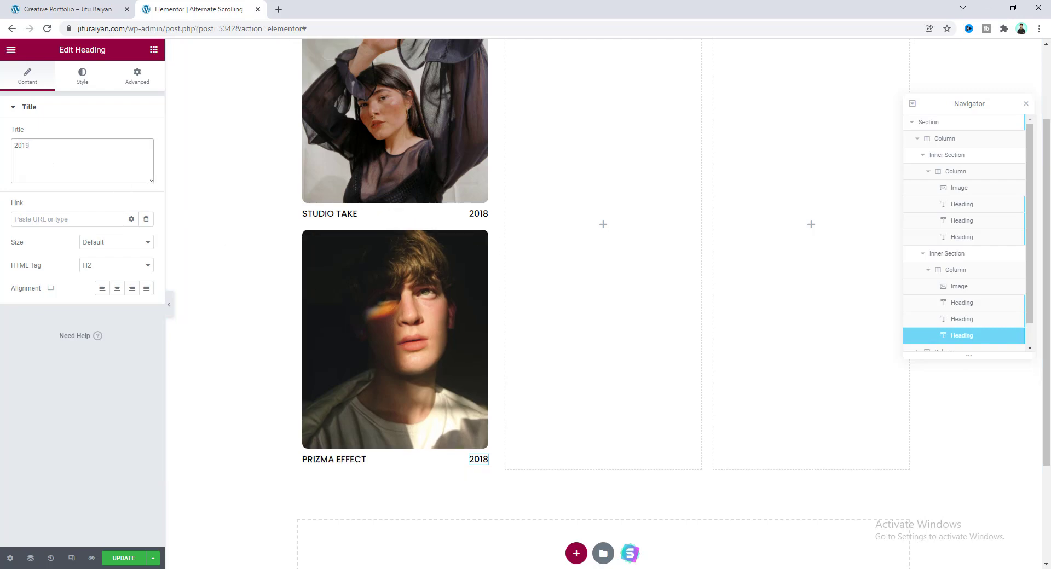
# Step: Unlink the margins of the STUDIO TAKE inner section and set its bottom margin to 30 px
pyautogui.scroll(2, 258, 404)
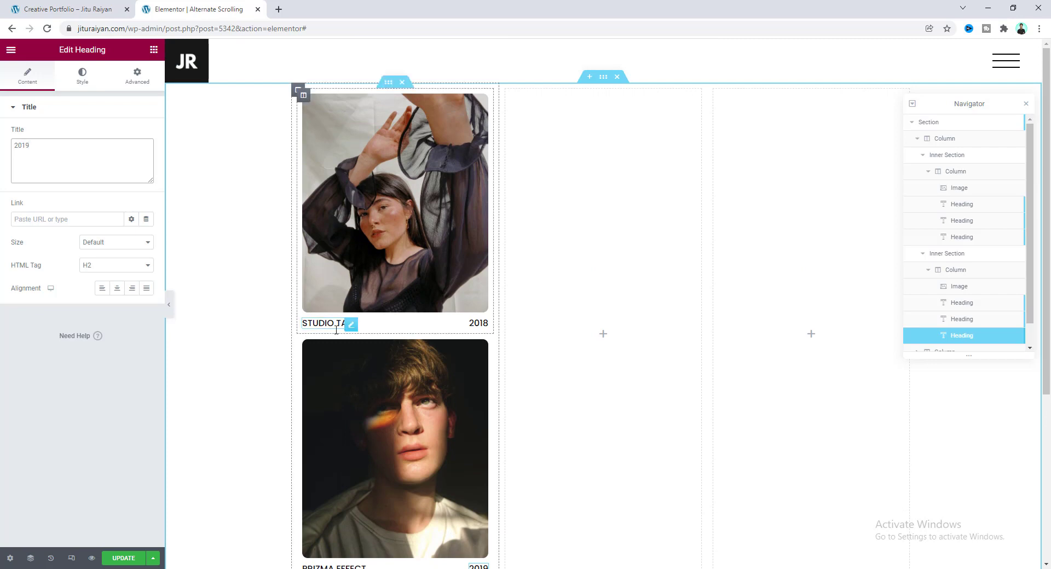
pyautogui.click(389, 84)
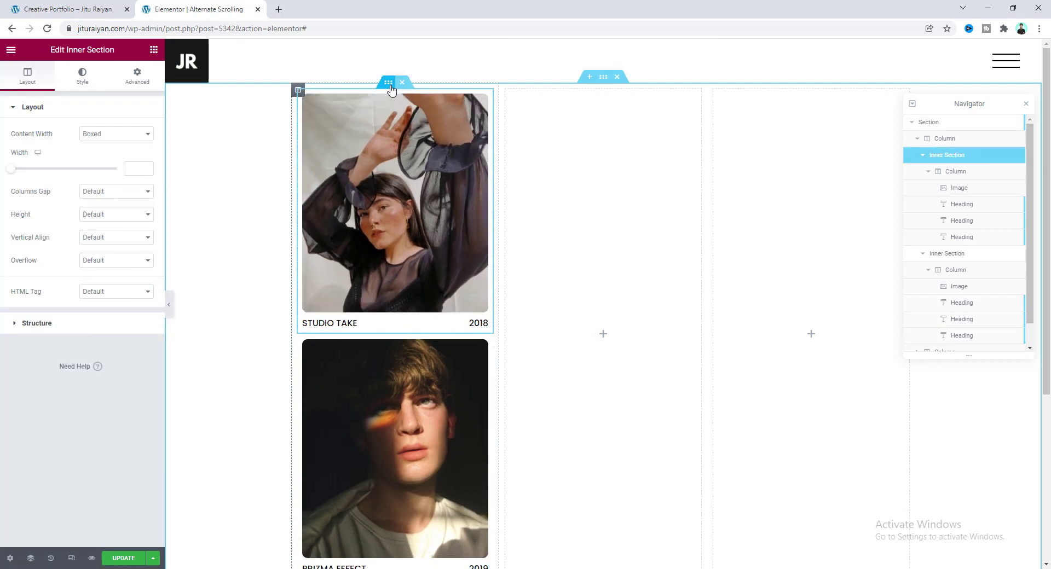
pyautogui.click(137, 77)
pyautogui.click(140, 145)
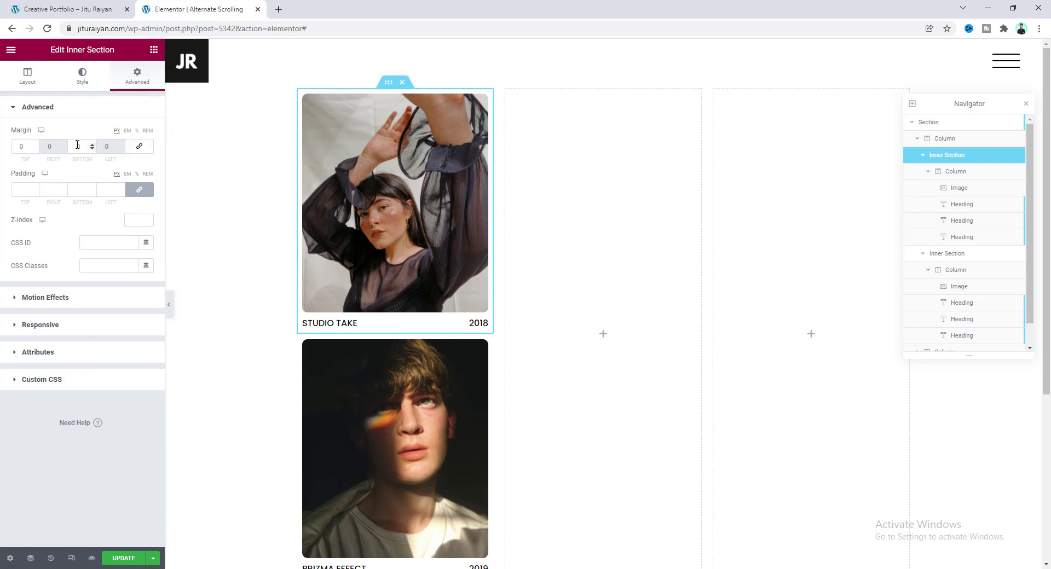
pyautogui.doubleClick(86, 146)
pyautogui.write('30')
# Step: Give the PRIZMA EFFECT inner section a 30 px bottom margin with its margins unlinked
pyautogui.click(388, 344)
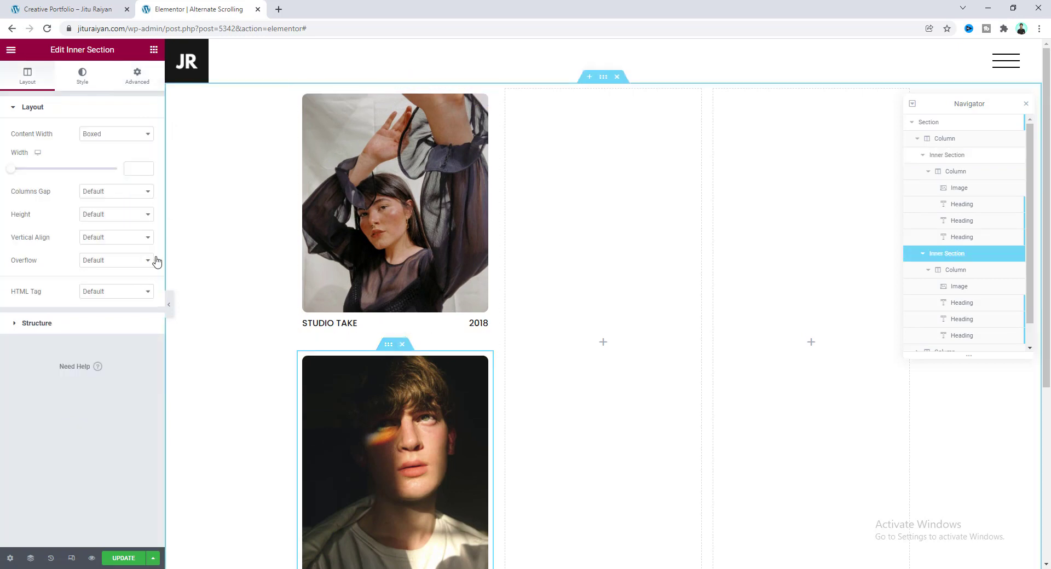
pyautogui.scroll(-3, 398, 380)
pyautogui.click(137, 76)
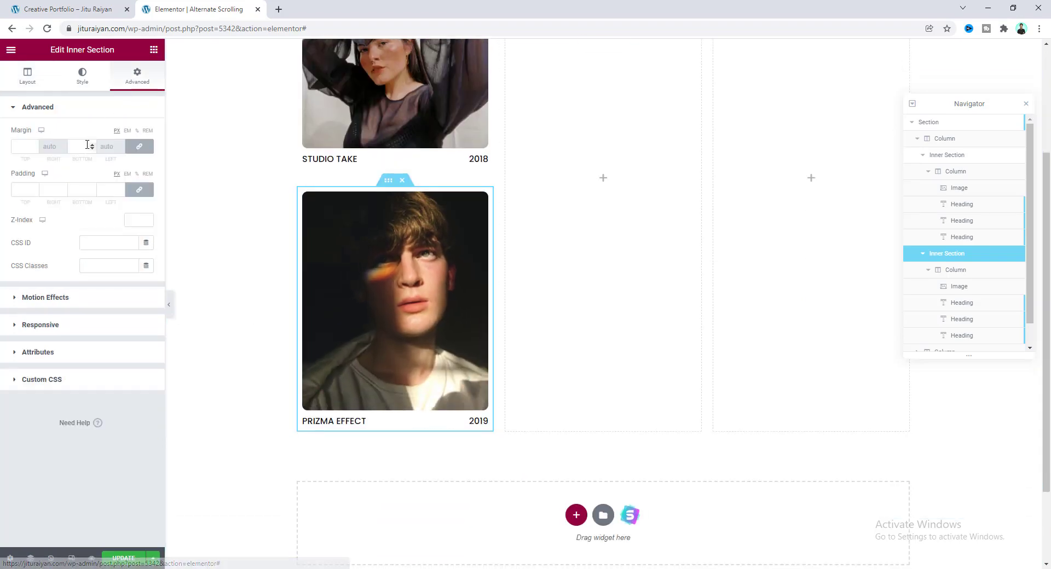
# Step: Duplicate the PRIZMA EFFECT inner section twice and move one copy into the empty middle column
pyautogui.rightClick(388, 181)
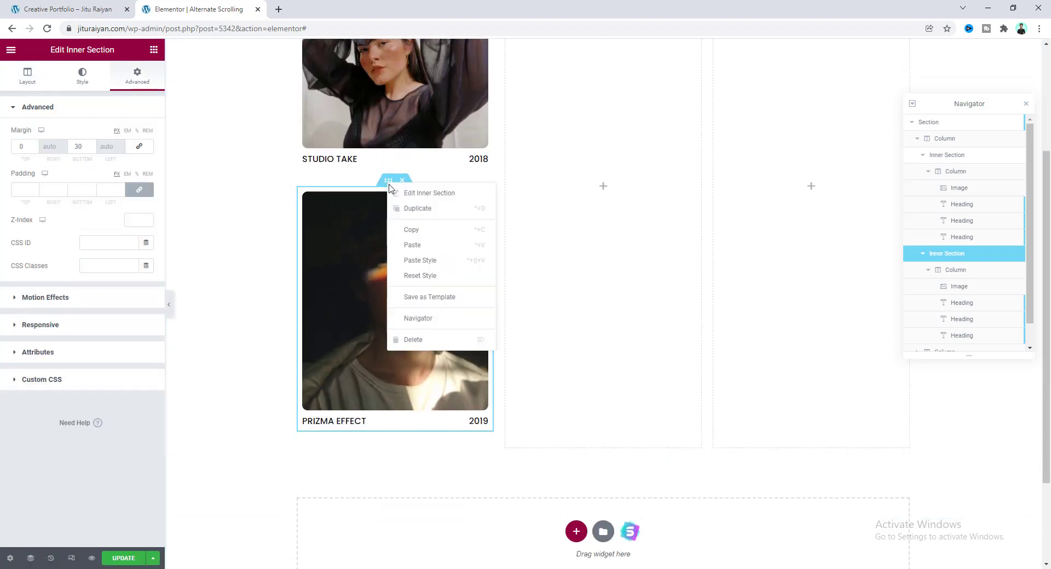
pyautogui.click(411, 213)
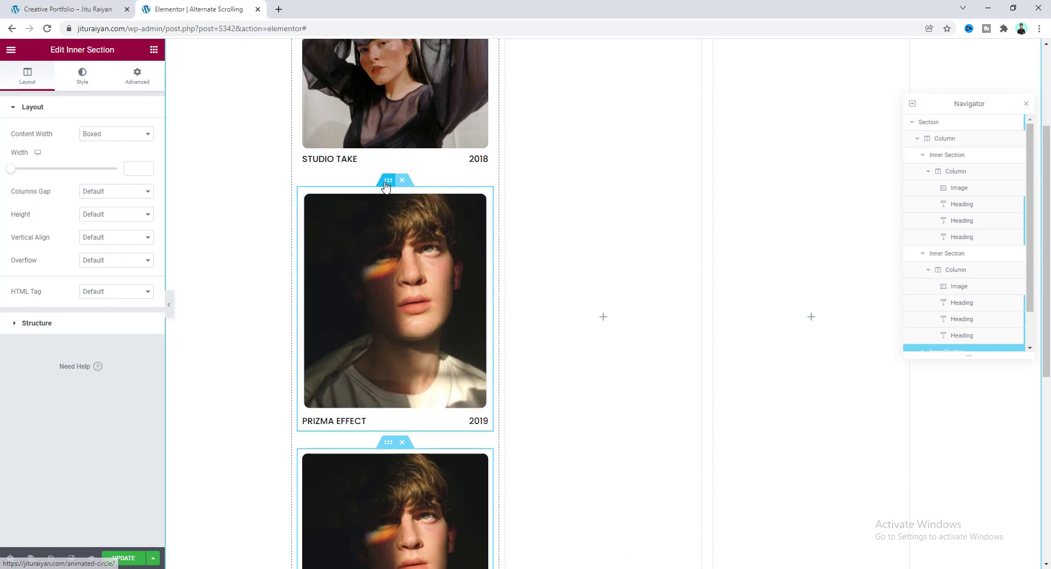
pyautogui.rightClick(386, 182)
pyautogui.click(411, 208)
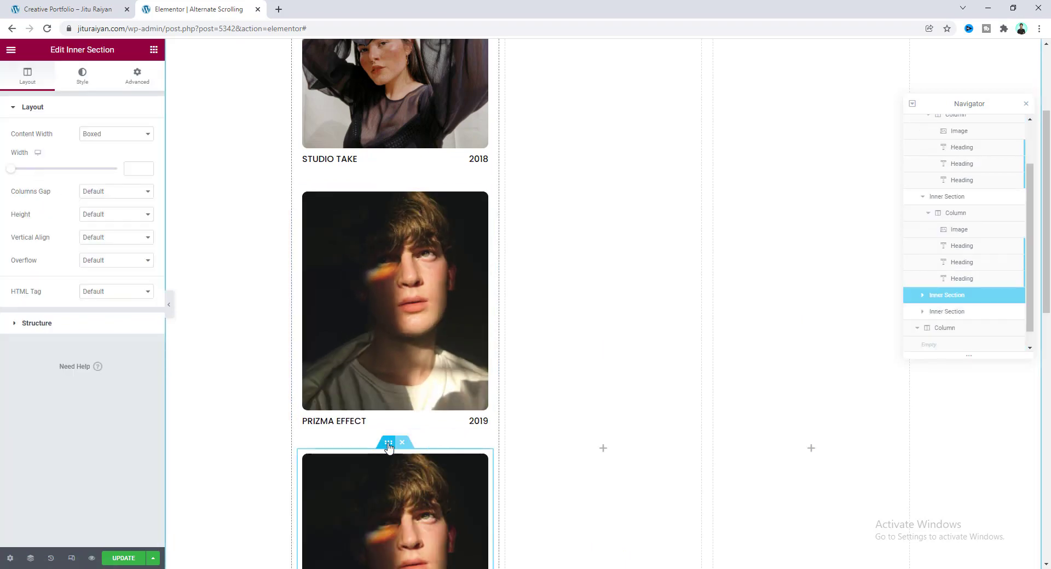
pyautogui.moveTo(398, 441); pyautogui.dragTo(549, 415)
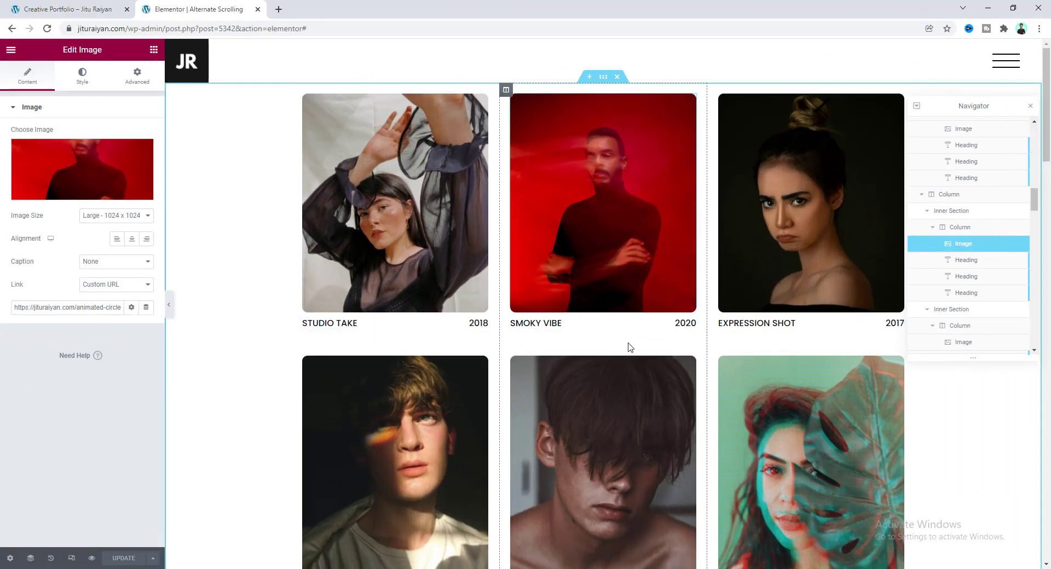
pyautogui.scroll(-13, 629, 348)
pyautogui.scroll(12, 633, 348)
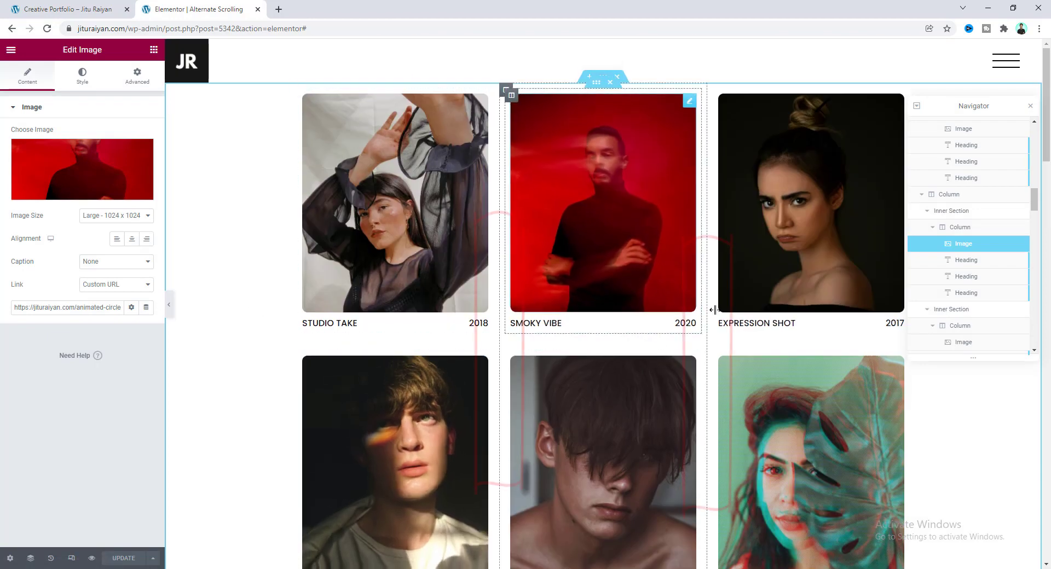
pyautogui.scroll(-5, 699, 432)
pyautogui.scroll(3, 701, 441)
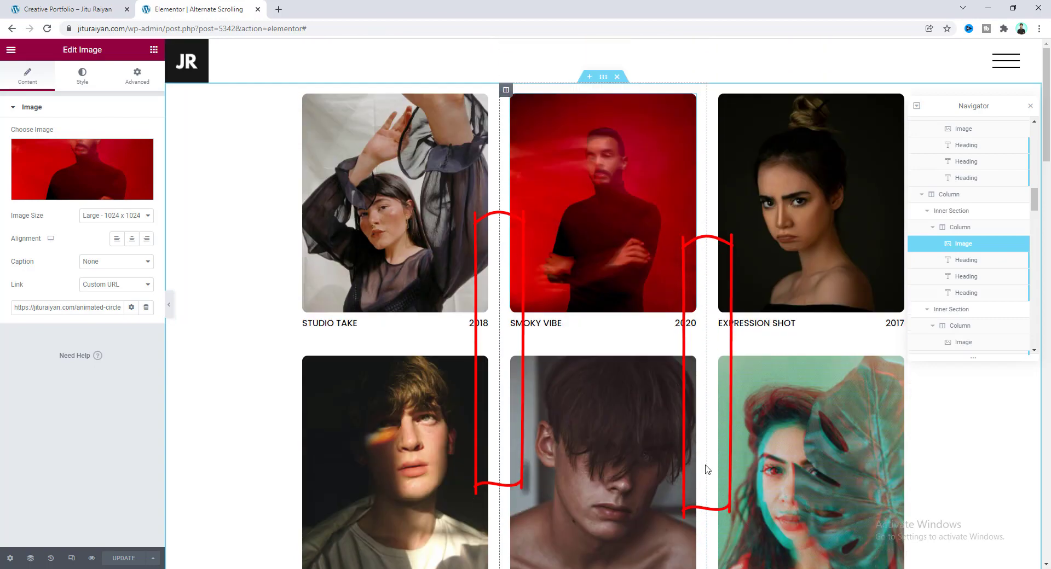
# Step: Set the boxed content width of the portfolio section to 1230
pyautogui.click(602, 76)
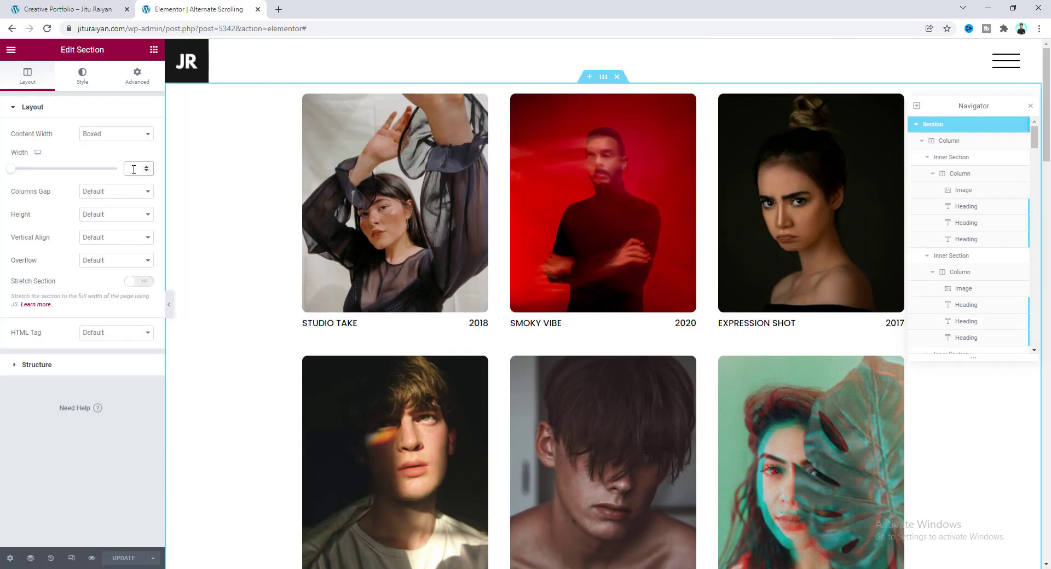
pyautogui.write('1')
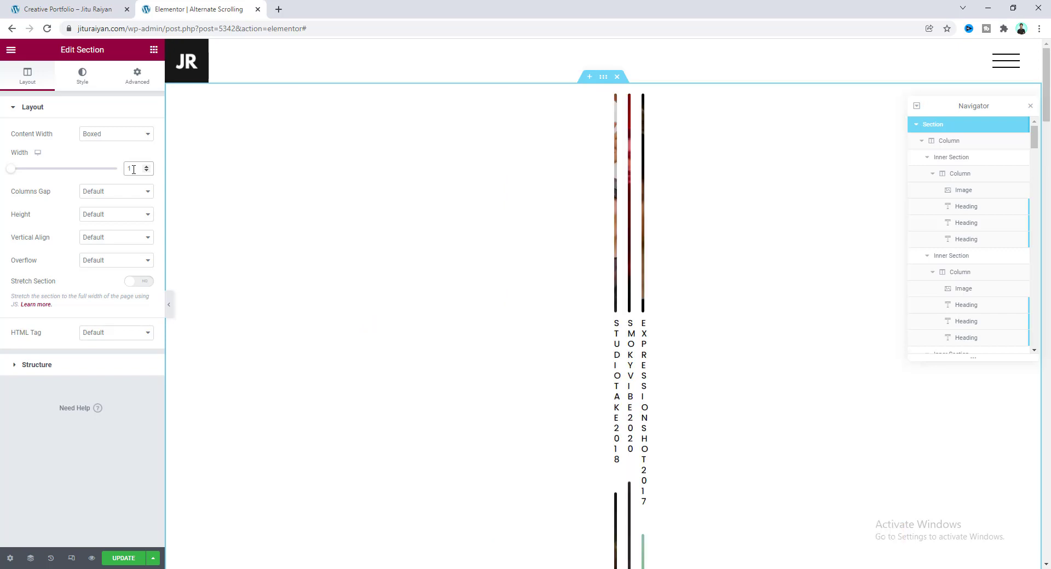
pyautogui.write('2300')
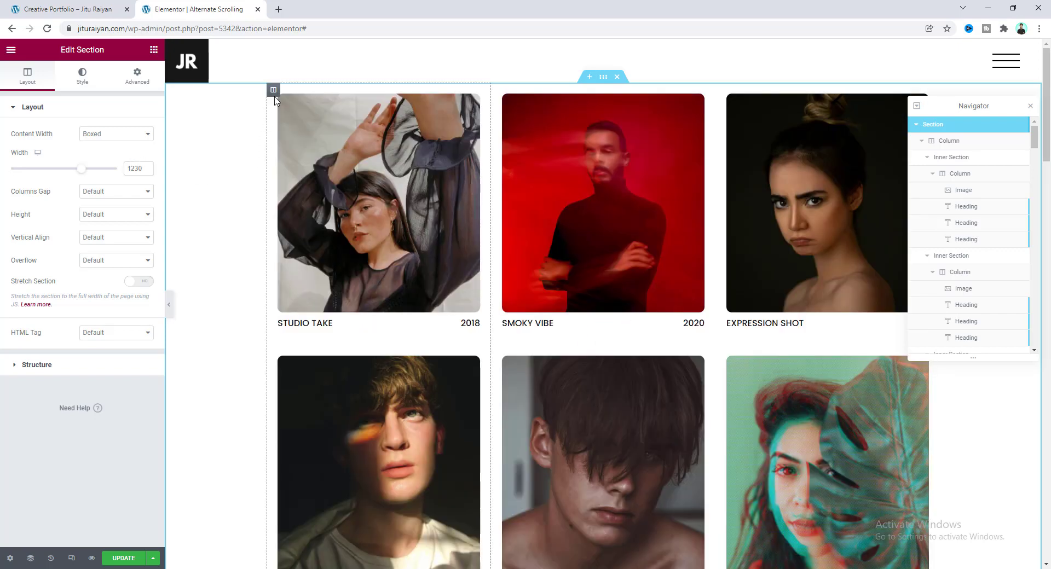
# Step: Unlink the first column's padding and set it to 0 top, 30 right, 50 bottom and 30 px left
pyautogui.click(274, 91)
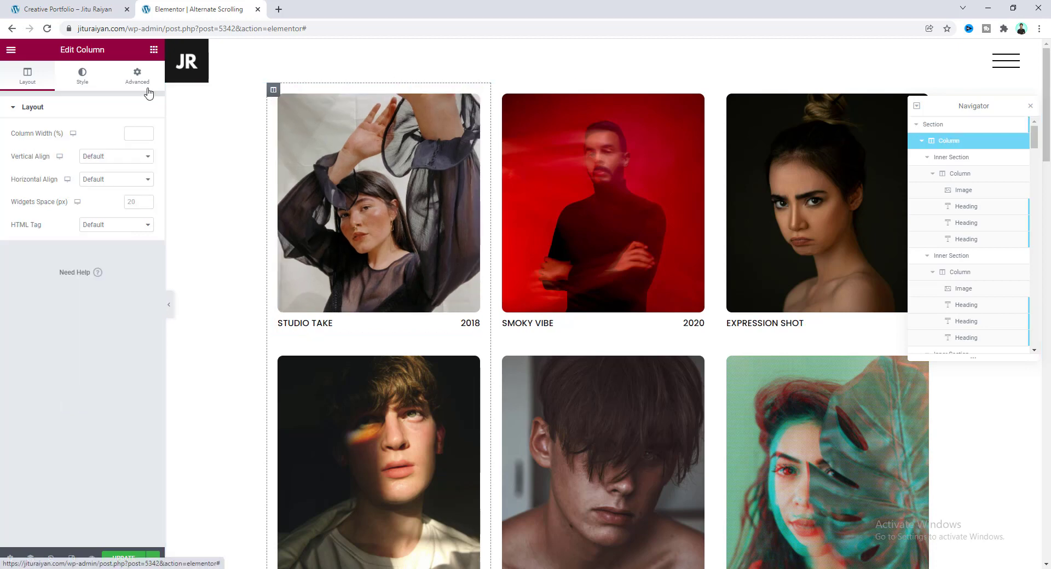
pyautogui.click(140, 77)
pyautogui.click(24, 189)
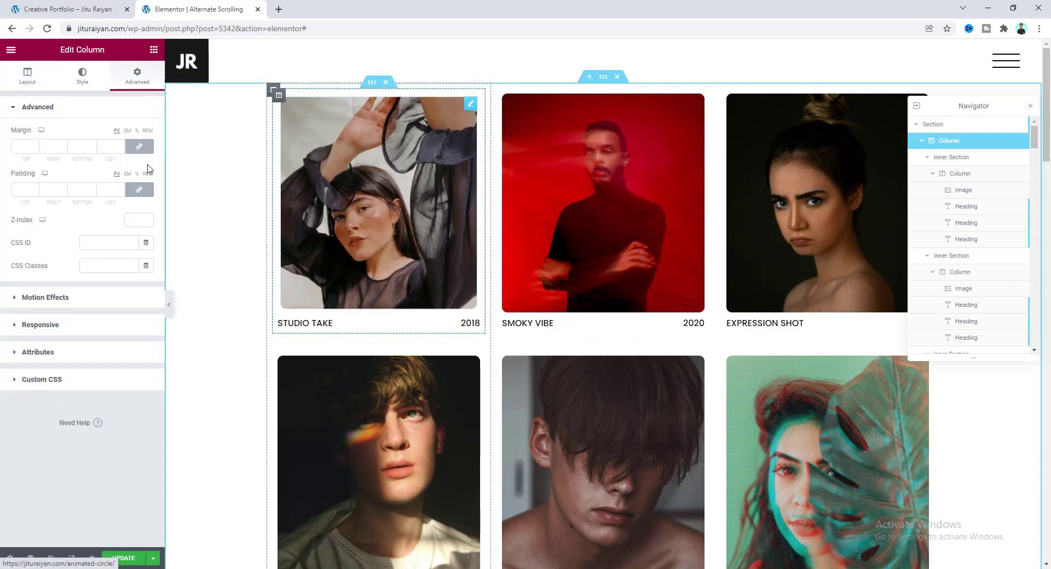
pyautogui.write('0')
pyautogui.click(139, 189)
pyautogui.doubleClick(47, 189)
pyautogui.write('30')
pyautogui.press('Tab')
pyautogui.press('Tab')
pyautogui.write('30')
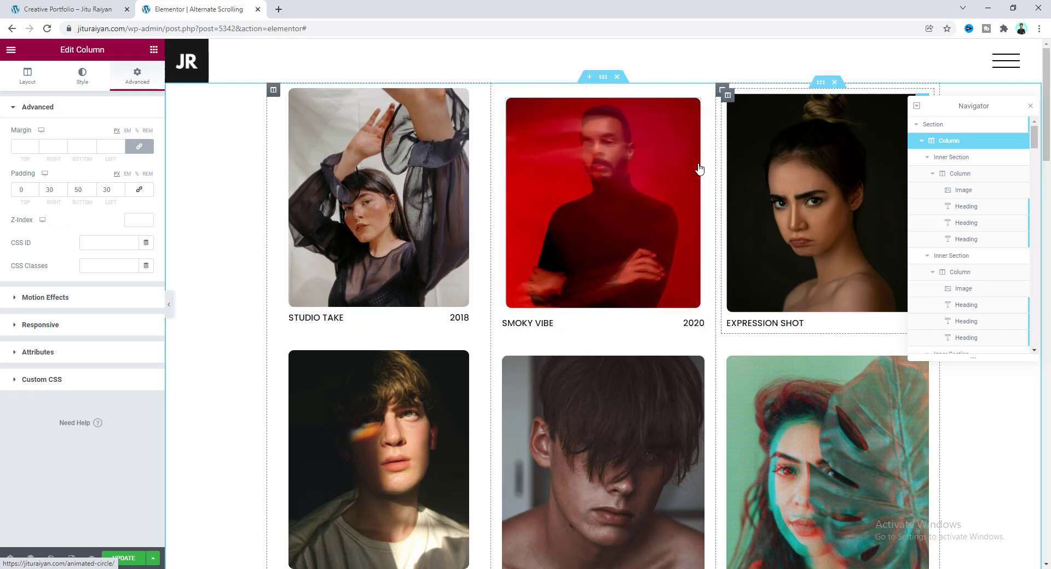
# Step: Copy the first column's style and apply it to the middle and third columns
pyautogui.rightClick(272, 94)
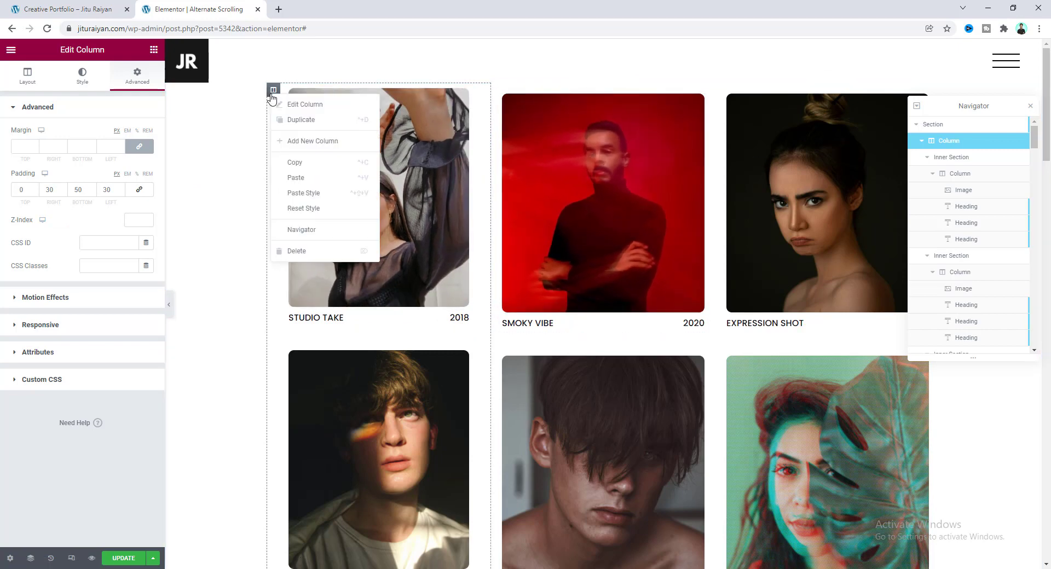
pyautogui.click(352, 163)
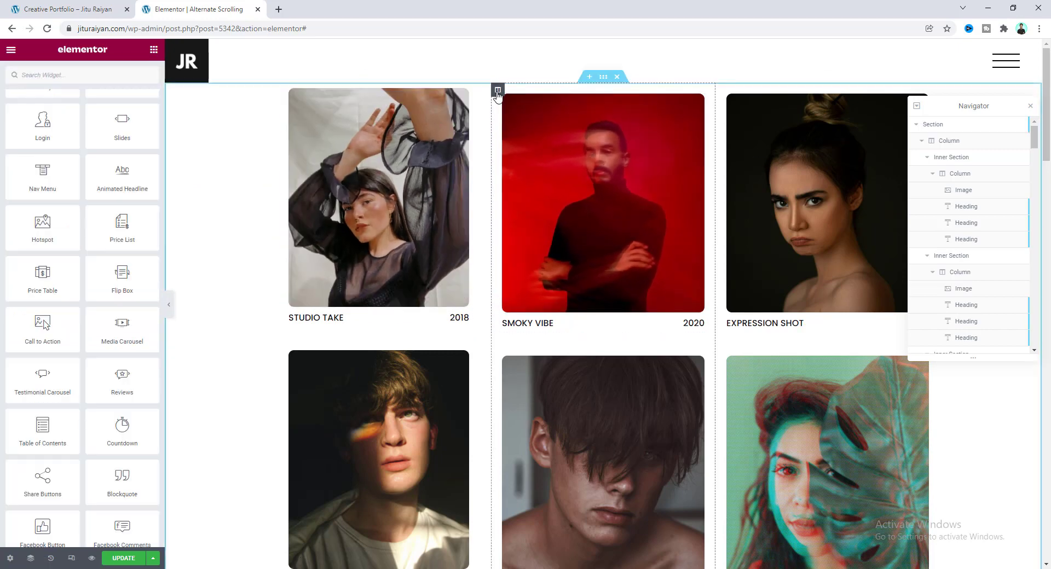
pyautogui.rightClick(497, 93)
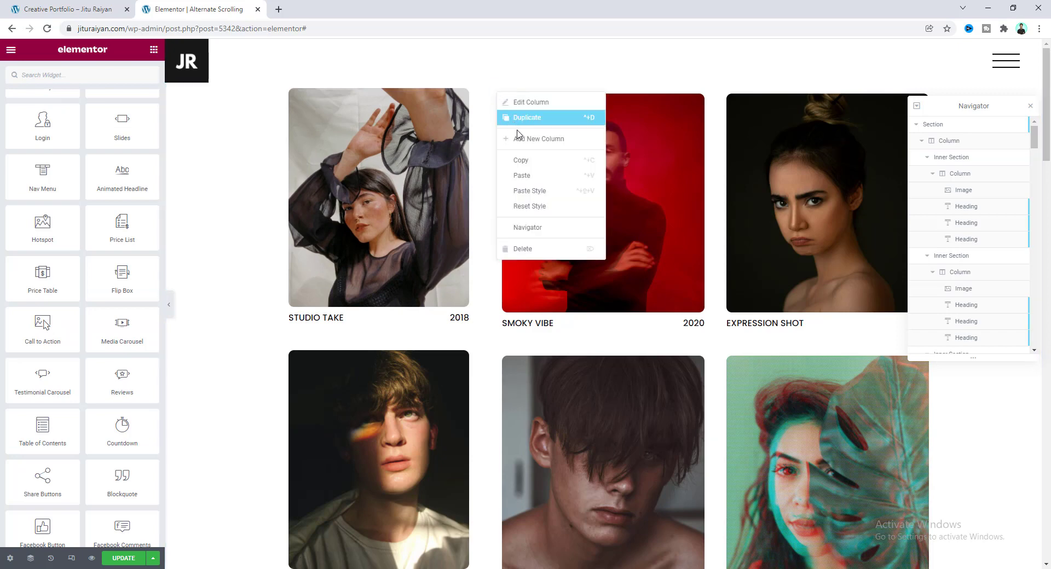
pyautogui.click(531, 190)
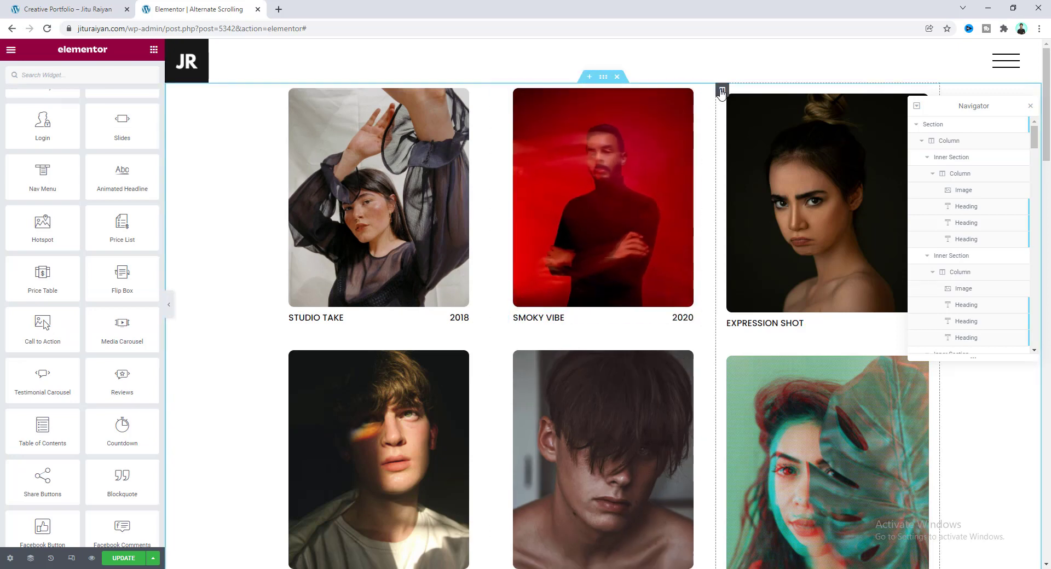
pyautogui.rightClick(723, 97)
pyautogui.click(754, 188)
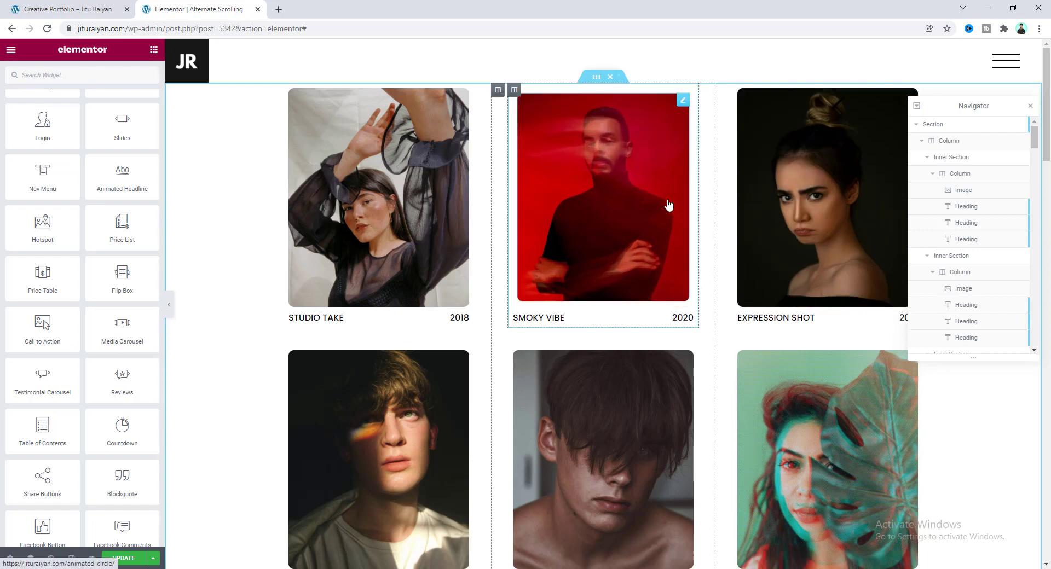
# Step: Set the middle column's top padding to 200 px
pyautogui.click(687, 97)
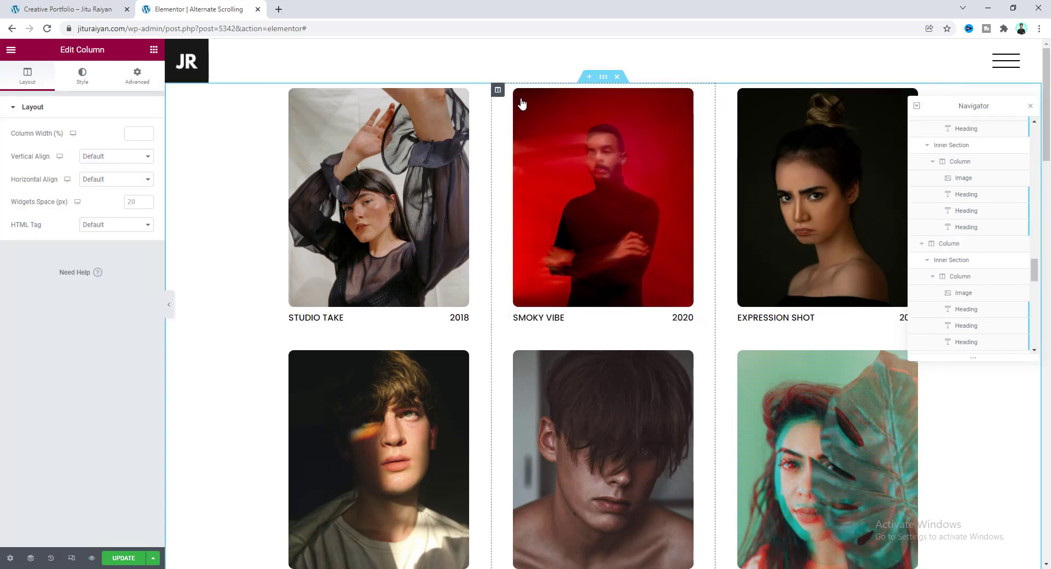
pyautogui.click(138, 76)
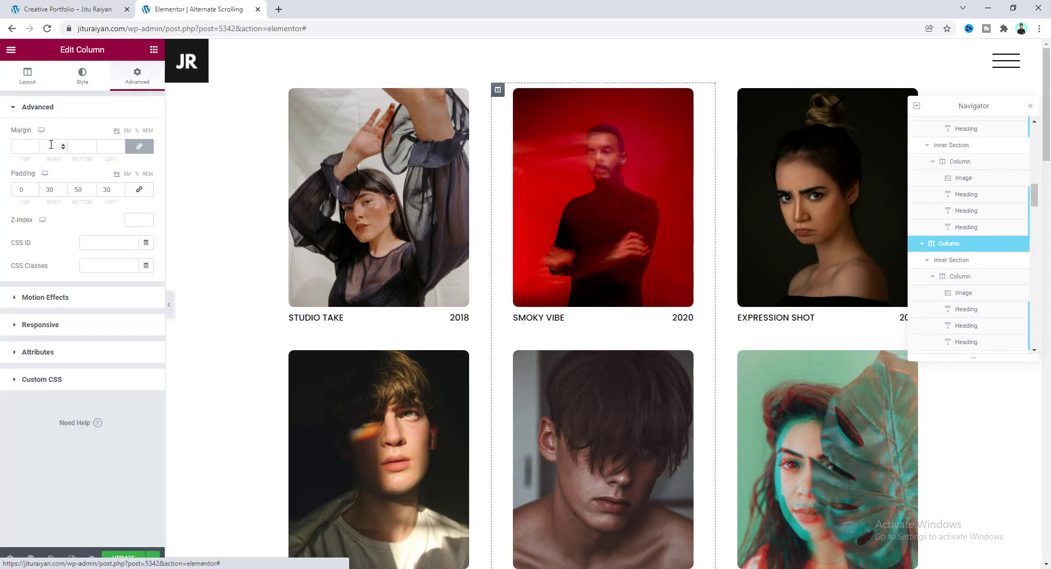
pyautogui.click(22, 189)
pyautogui.write('200')
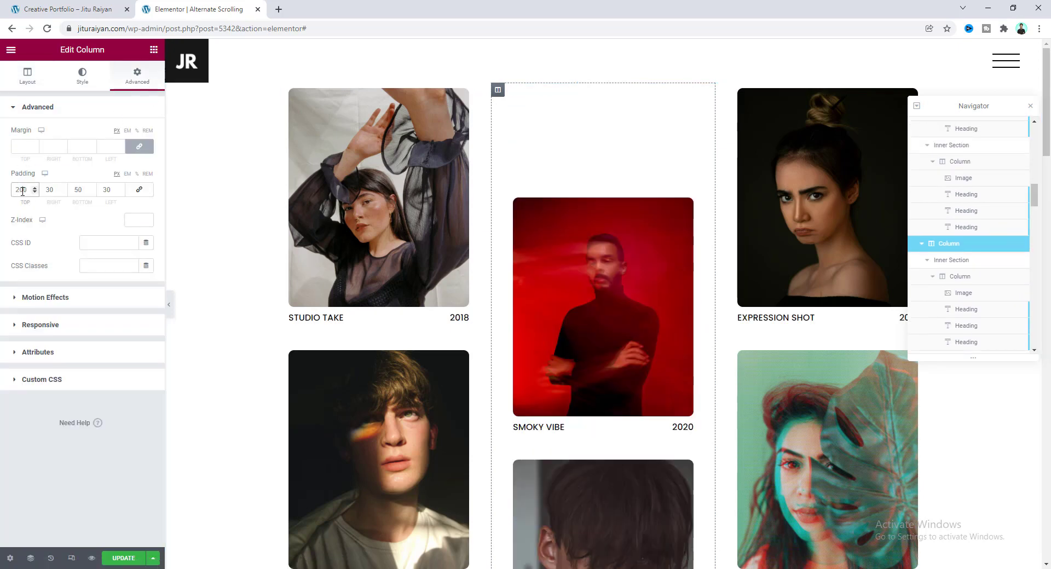
# Step: Set the portfolio section's height to Fit To Screen and its column position to Stretch
pyautogui.scroll(-15, 499, 268)
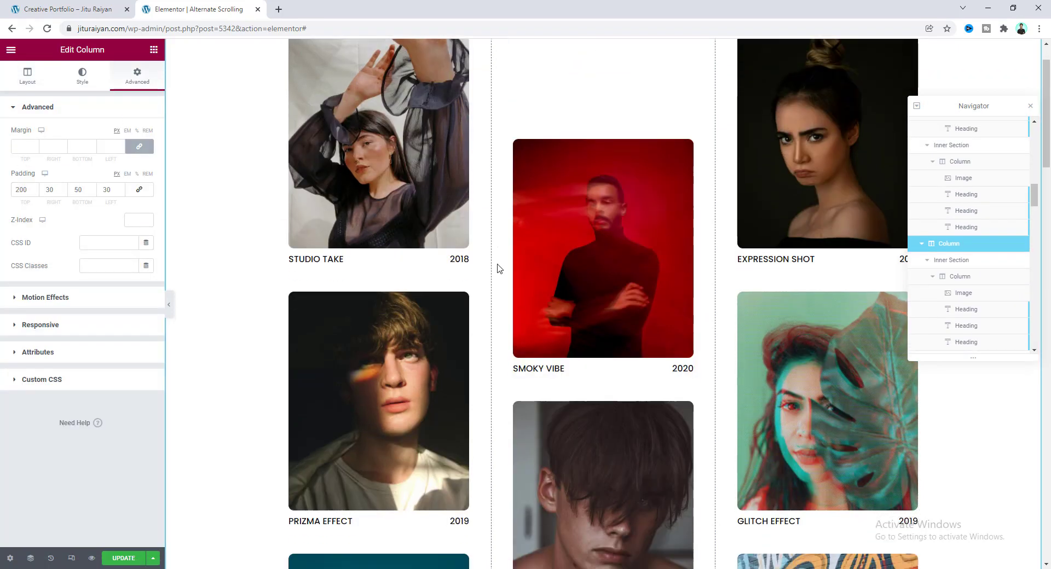
pyautogui.scroll(-12, 497, 268)
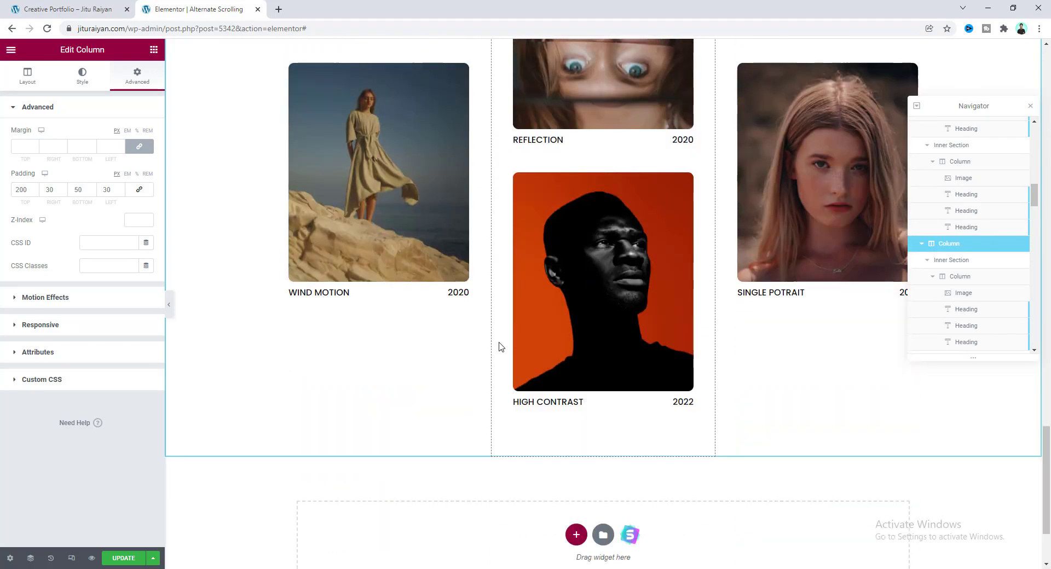
pyautogui.scroll(15, 499, 347)
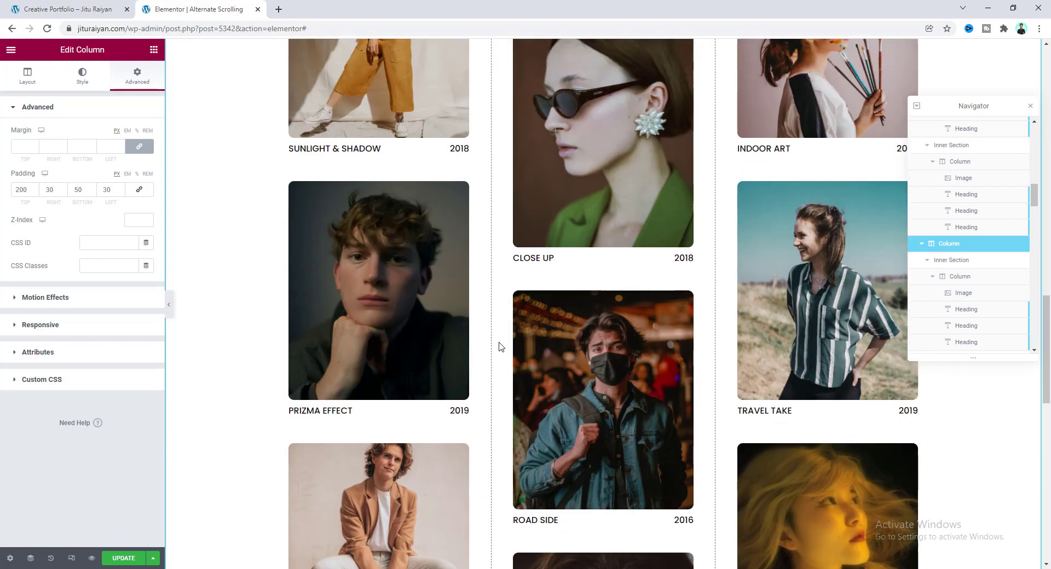
pyautogui.scroll(10, 500, 347)
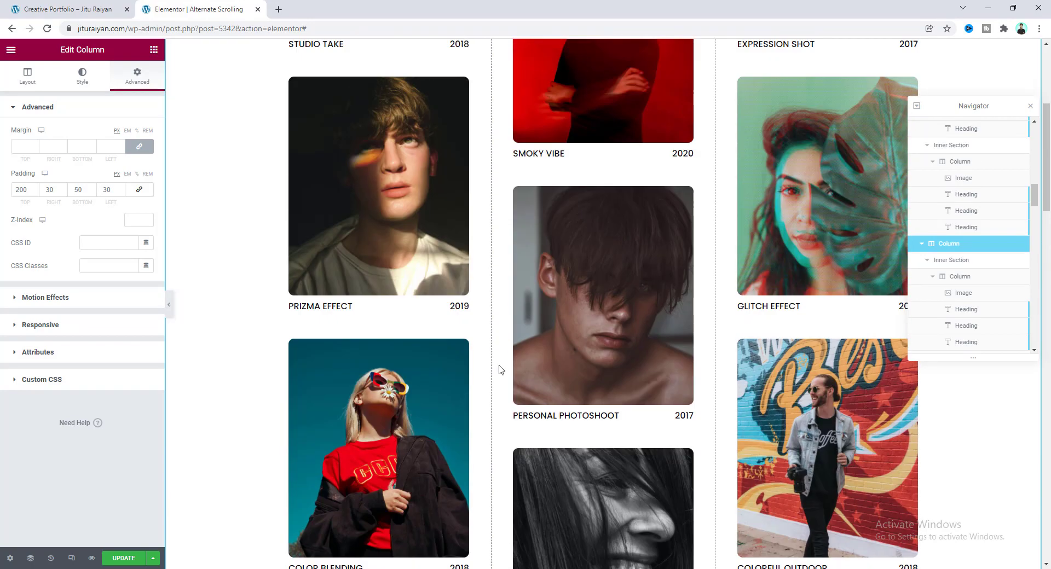
pyautogui.scroll(5, 499, 370)
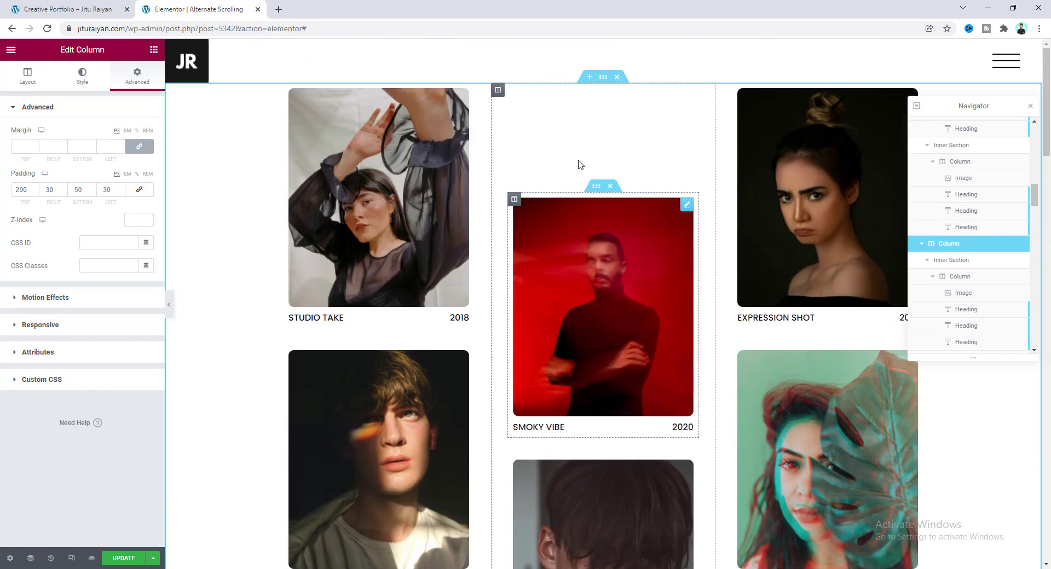
pyautogui.click(604, 78)
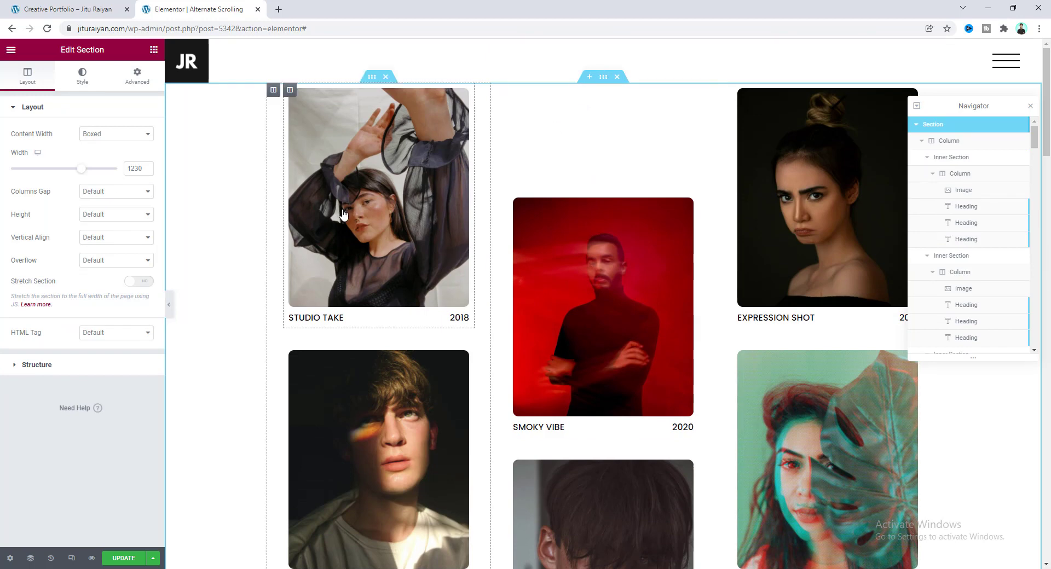
pyautogui.click(143, 215)
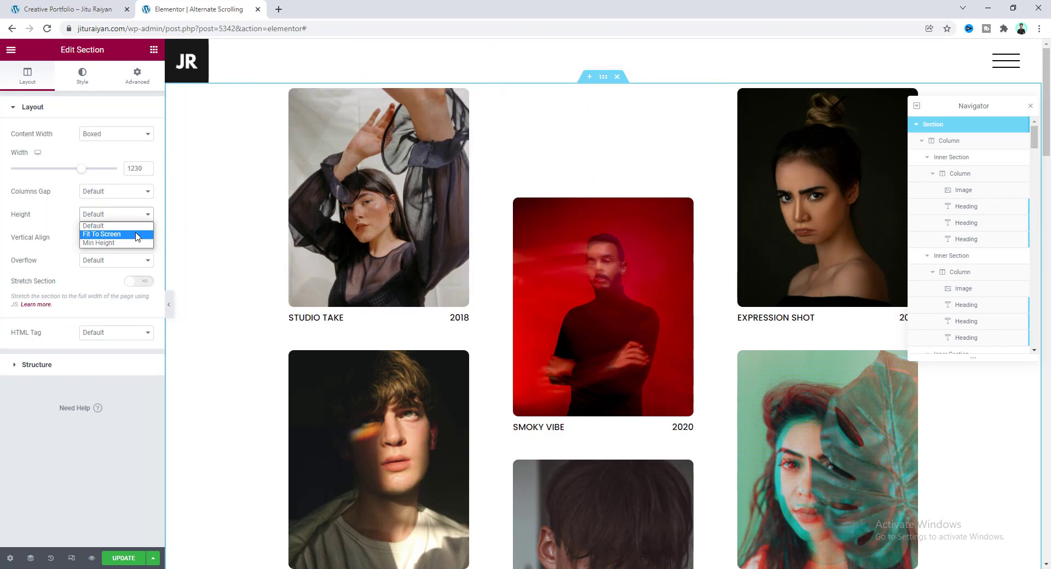
pyautogui.click(136, 235)
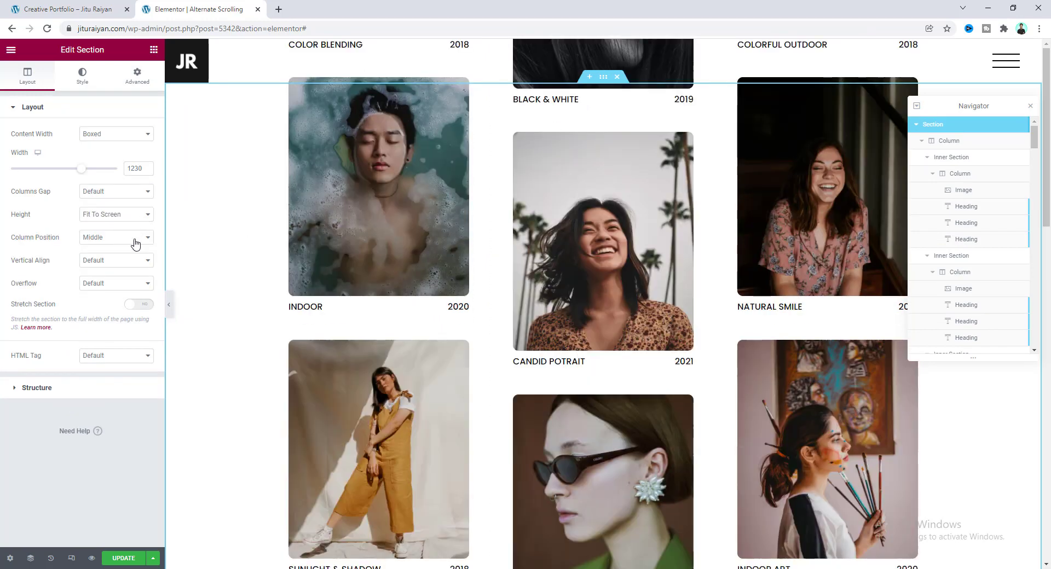
pyautogui.click(135, 243)
pyautogui.click(137, 249)
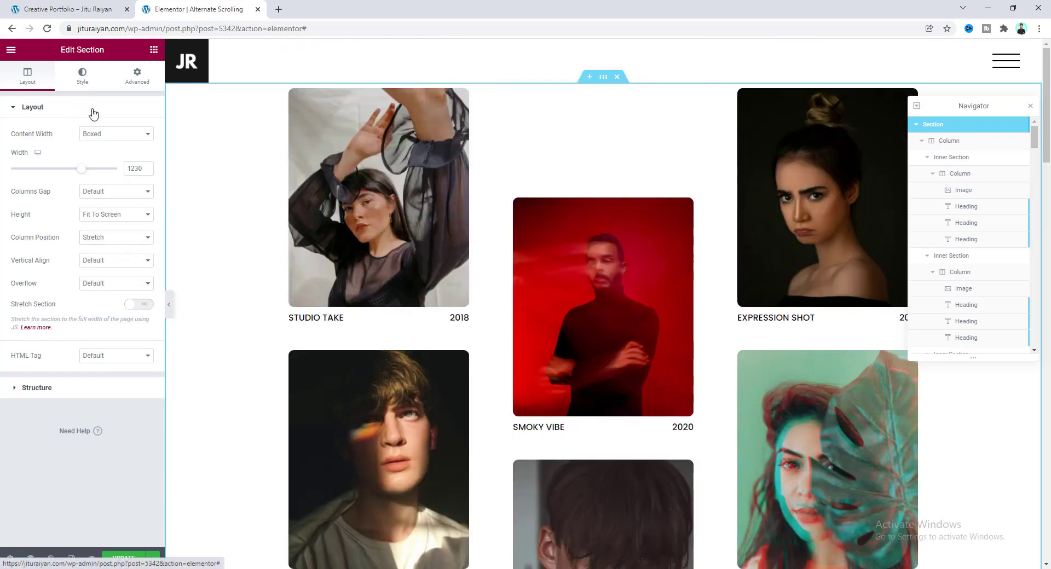
# Step: Give the portfolio section a classic background in colour #B7B19F
pyautogui.click(83, 77)
pyautogui.click(146, 180)
pyautogui.write('#B7B19F')
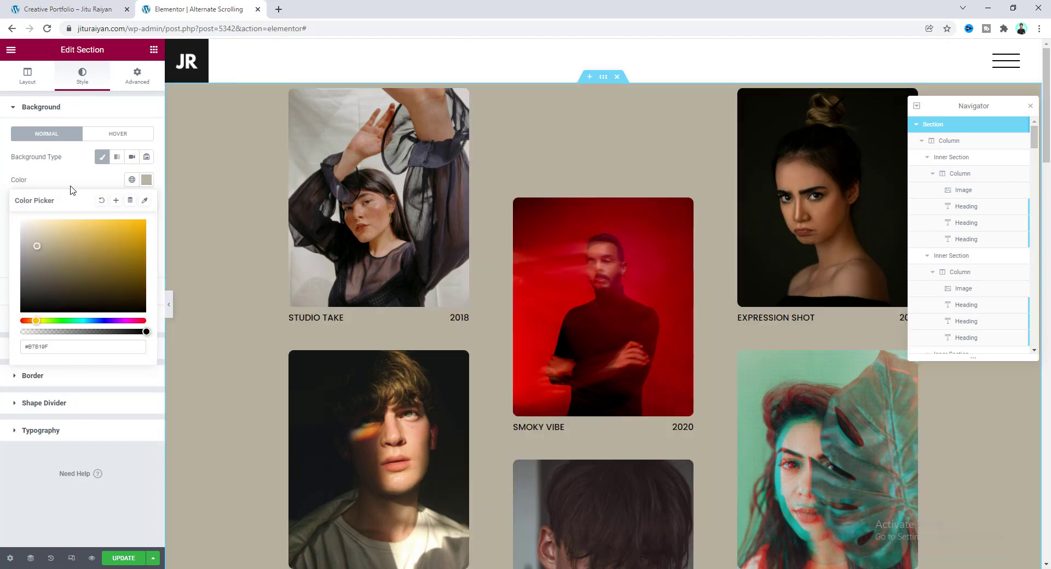
# Step: Assign the CSS class scroll-section to the portfolio section
pyautogui.click(137, 86)
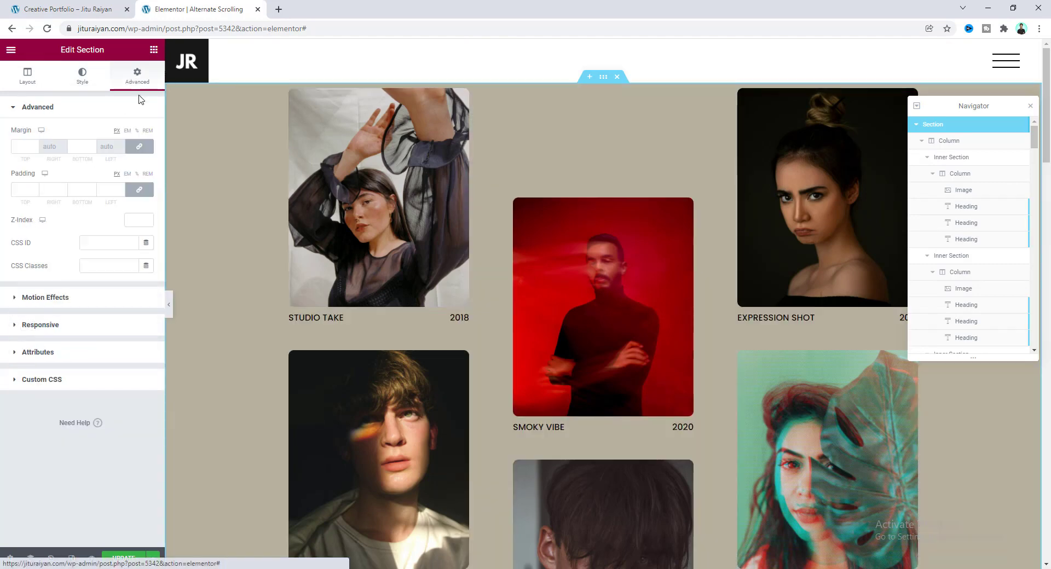
pyautogui.click(96, 263)
pyautogui.write('scroll-se')
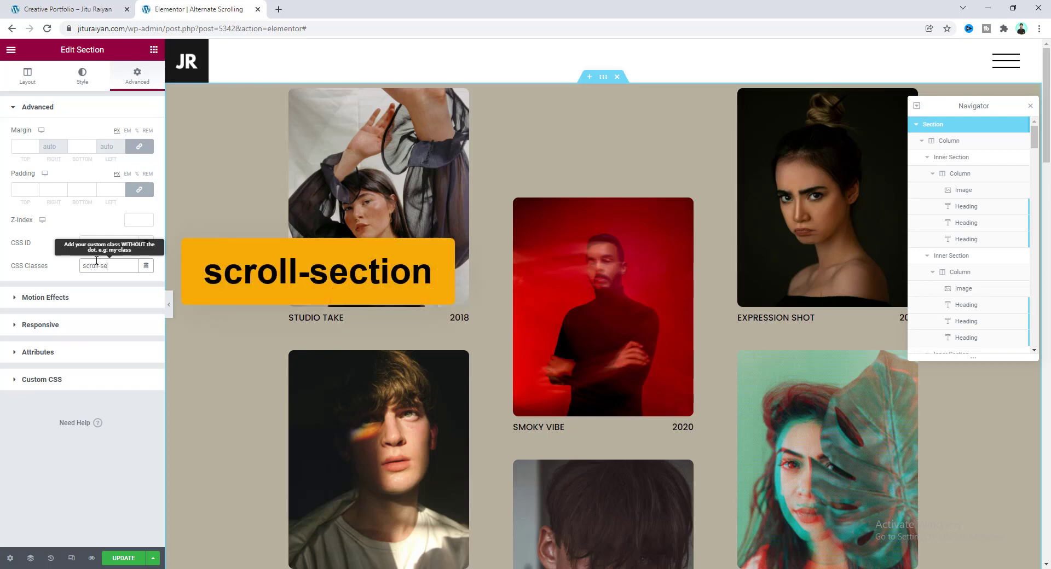
pyautogui.write('ctio')
pyautogui.write('n')
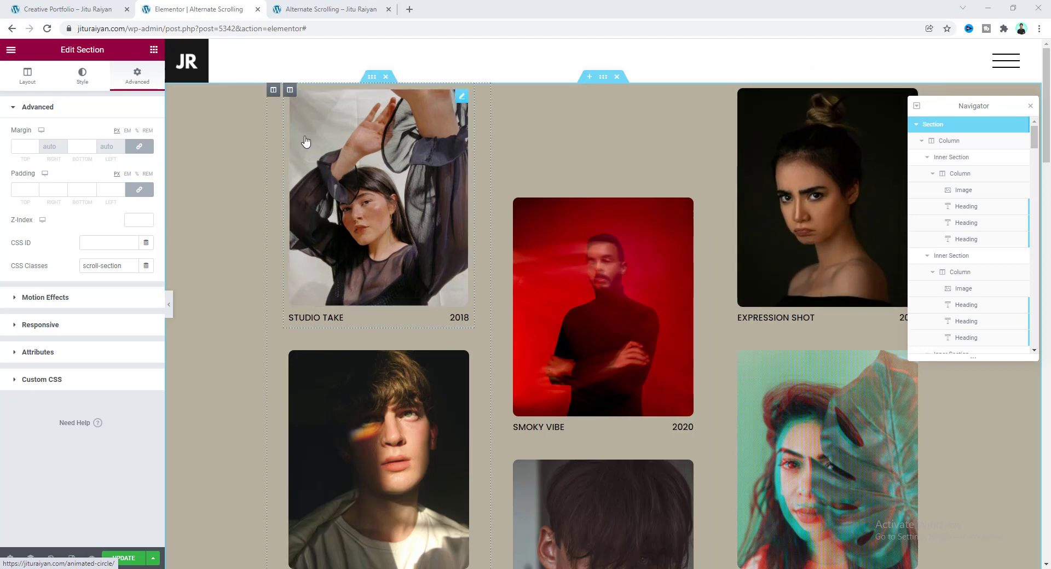
# Step: Assign the CSS class scroll-up to the first column
pyautogui.click(272, 90)
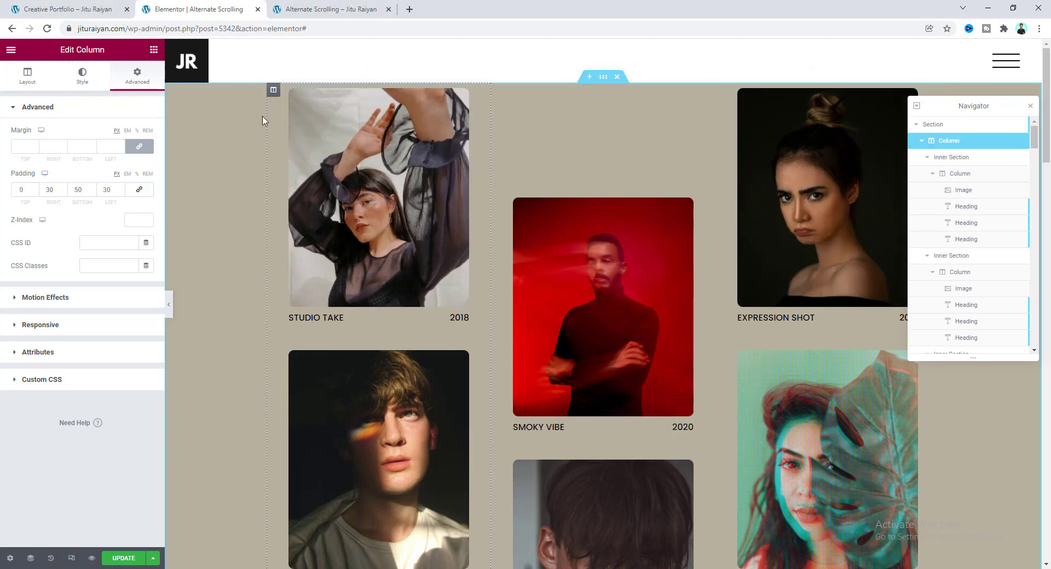
pyautogui.click(98, 272)
pyautogui.write('scroll-up')
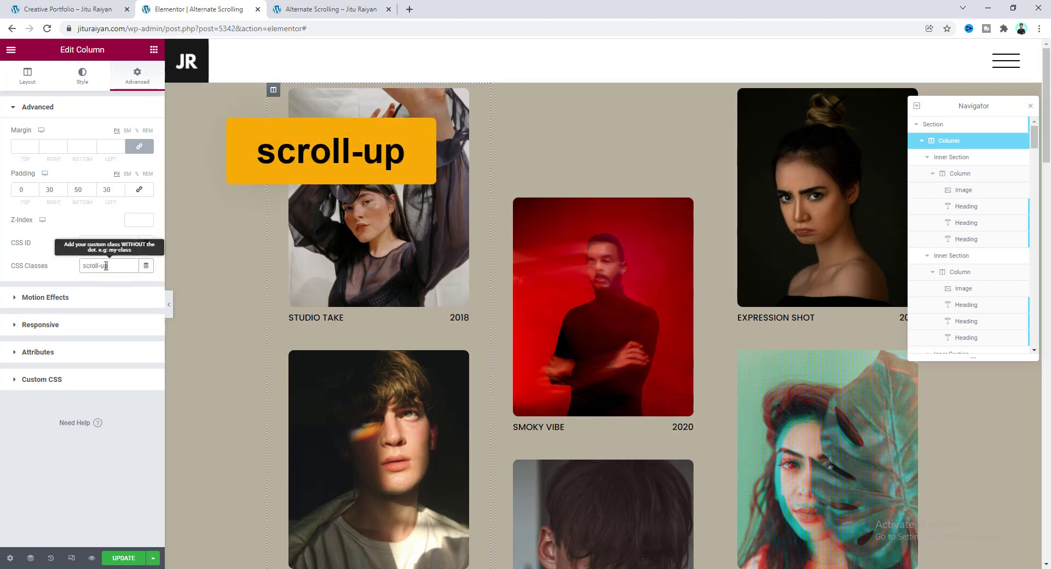
# Step: Copy the scroll-up class name and assign it to the third column as well
pyautogui.hotkey('ctrl', 'a')
pyautogui.hotkey('ctrl', 'c')
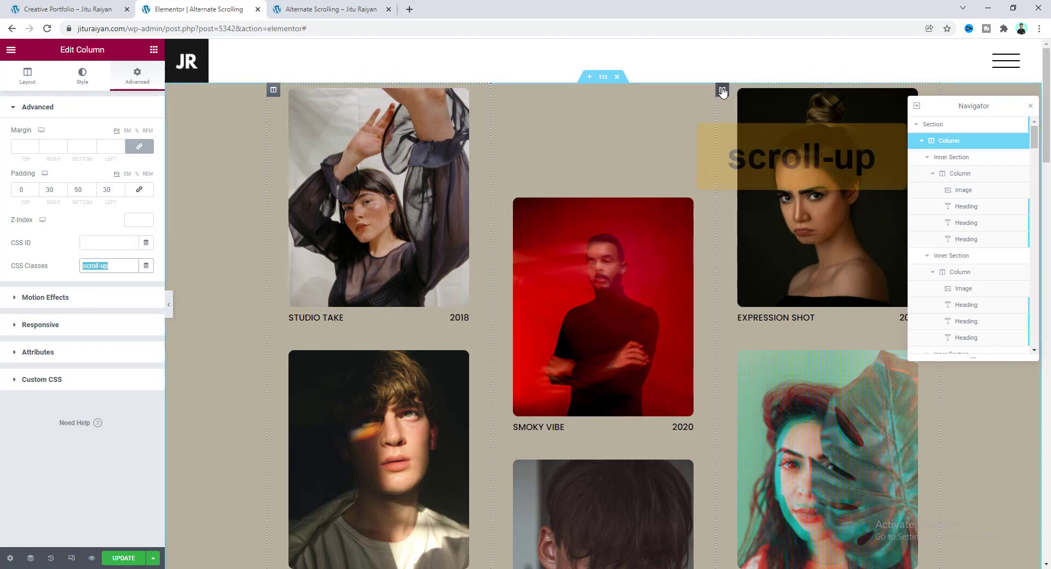
pyautogui.click(722, 89)
pyautogui.click(137, 76)
pyautogui.click(108, 265)
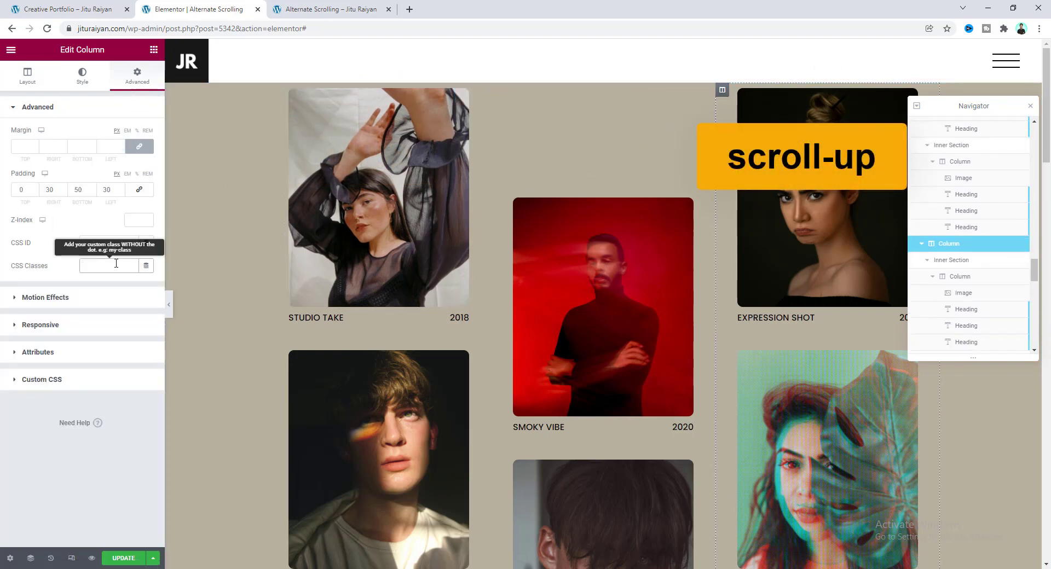
pyautogui.hotkey('ctrl', 'v')
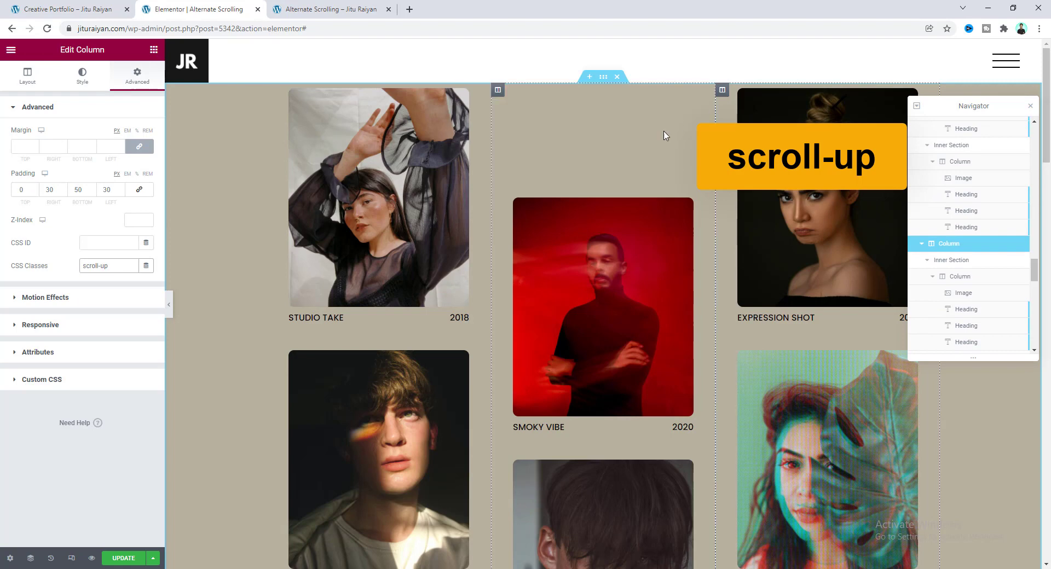
# Step: Assign the CSS class scroll-down to the middle column
pyautogui.click(498, 89)
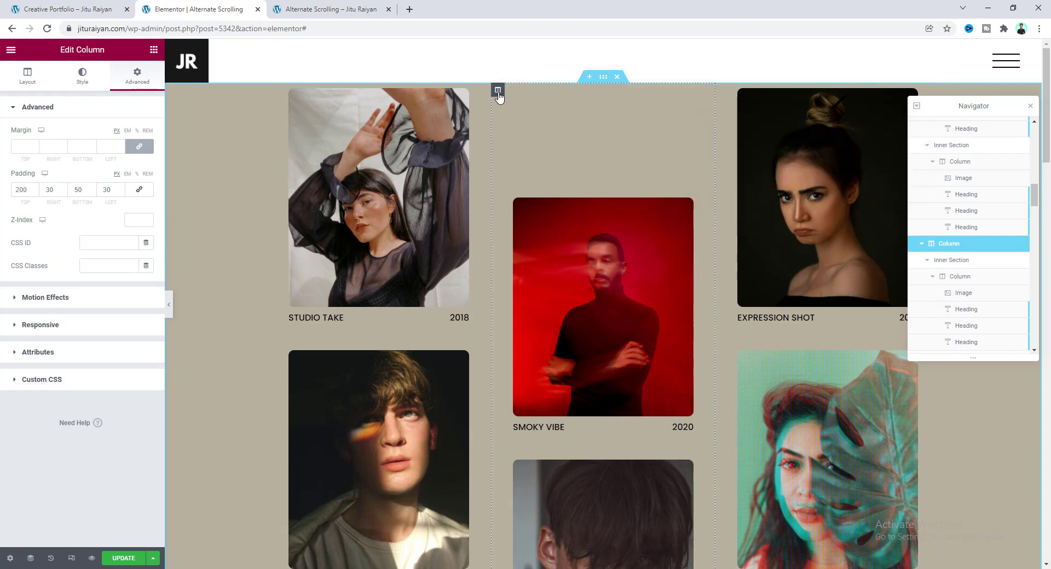
pyautogui.click(90, 268)
pyautogui.write('scroll-down')
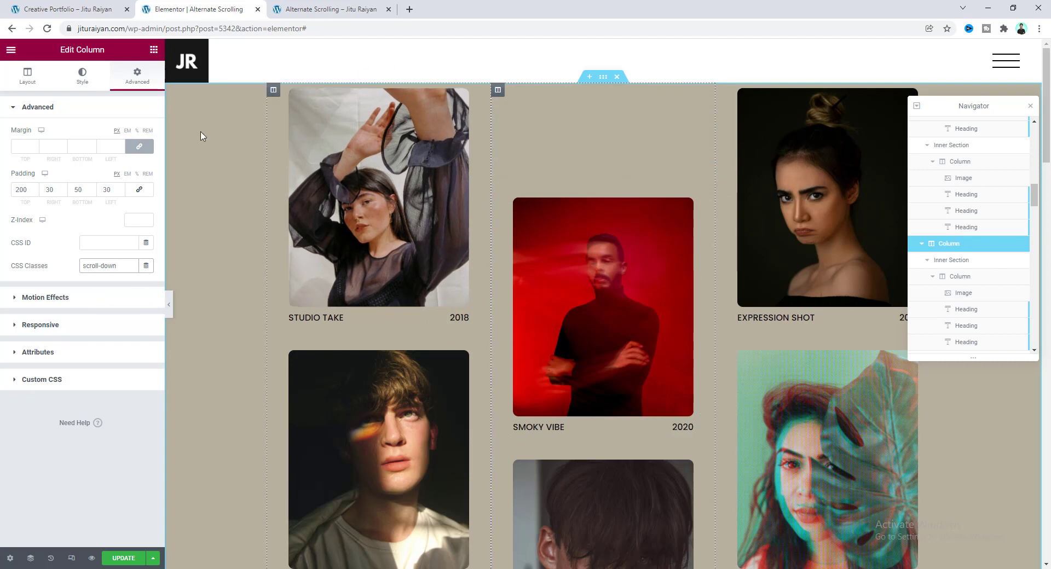
# Step: Add an HTML widget at the top of the middle column and paste the ALTERNATE SCROLLING jQuery script into it
pyautogui.click(154, 50)
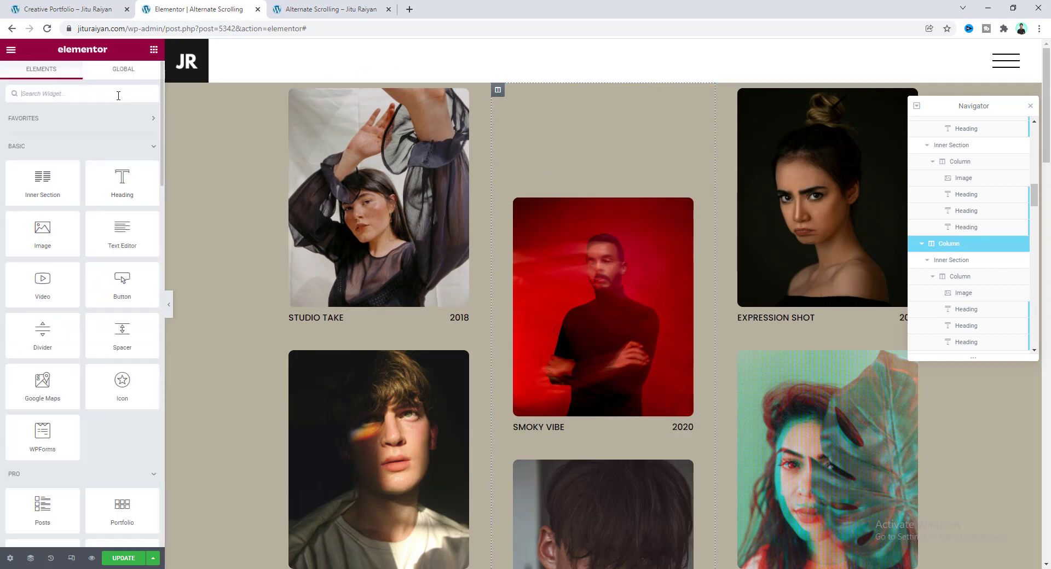
pyautogui.write('html')
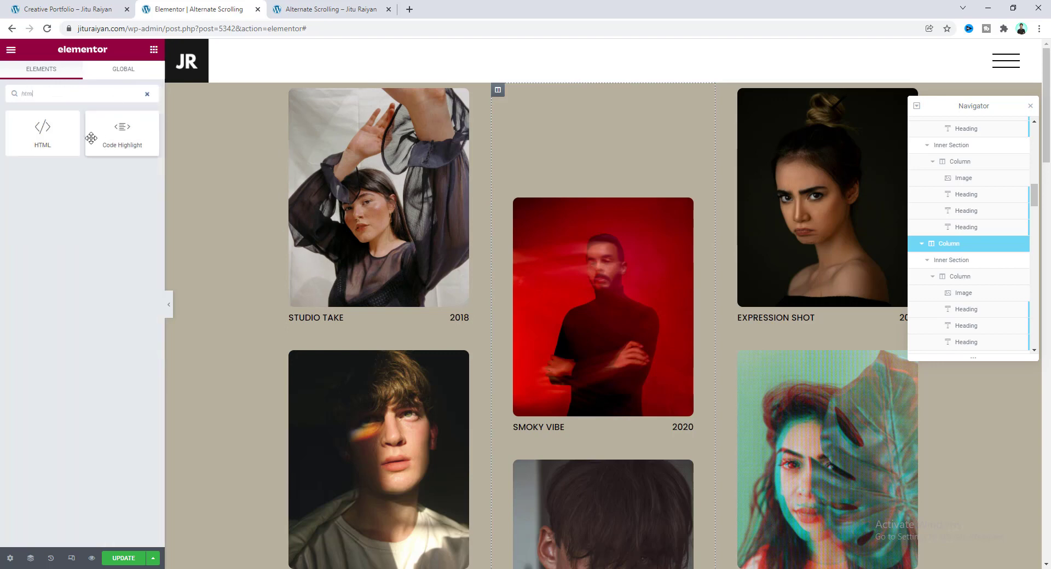
pyautogui.moveTo(43, 133); pyautogui.dragTo(547, 191)
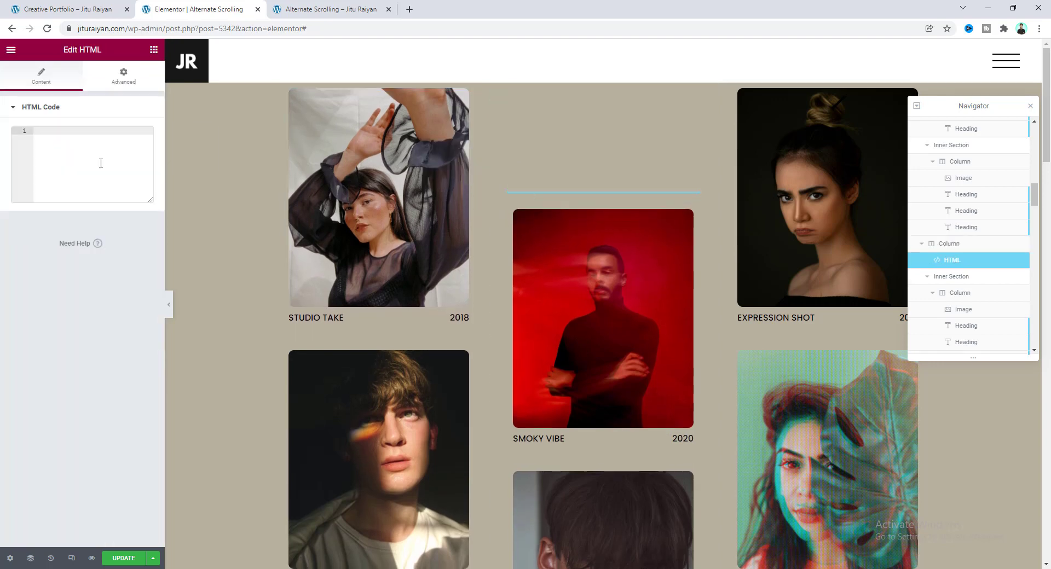
pyautogui.hotkey('ctrl', 'v')
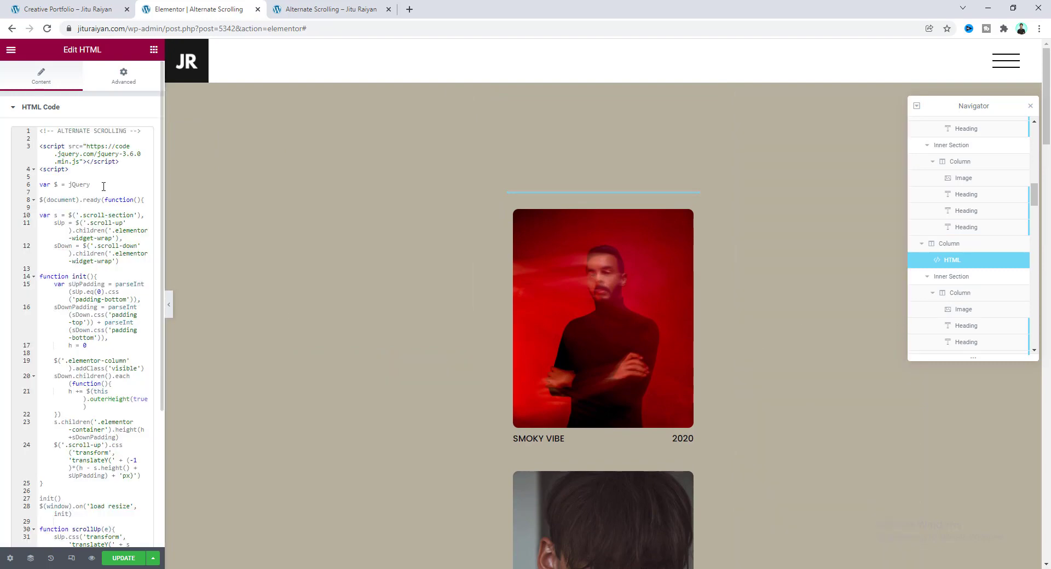
pyautogui.scroll(-3, 110, 352)
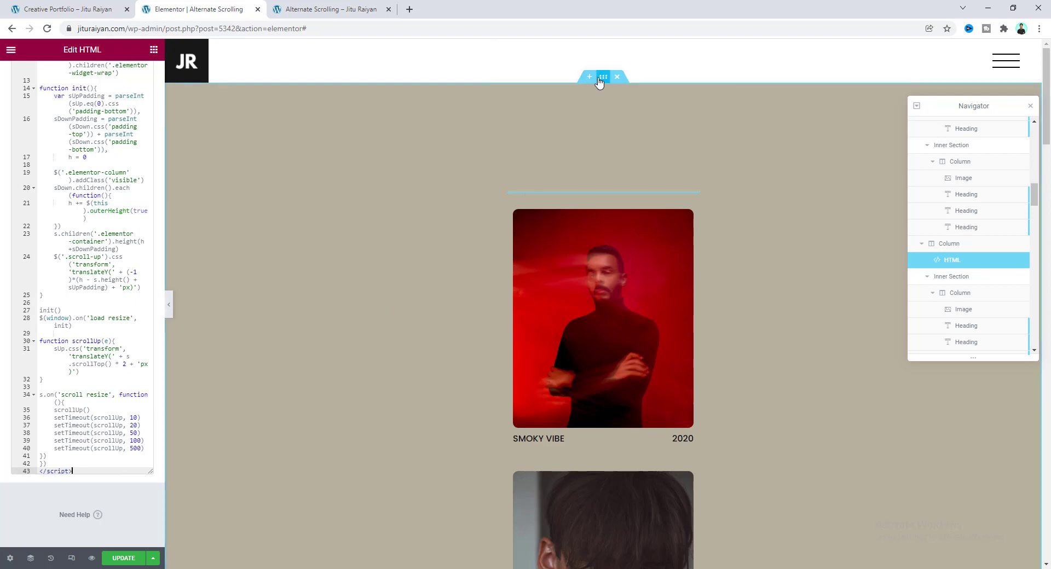
# Step: Append the ALTERNATE SCROLLING code below the image hover effect rules in the portfolio section's custom CSS
pyautogui.click(599, 81)
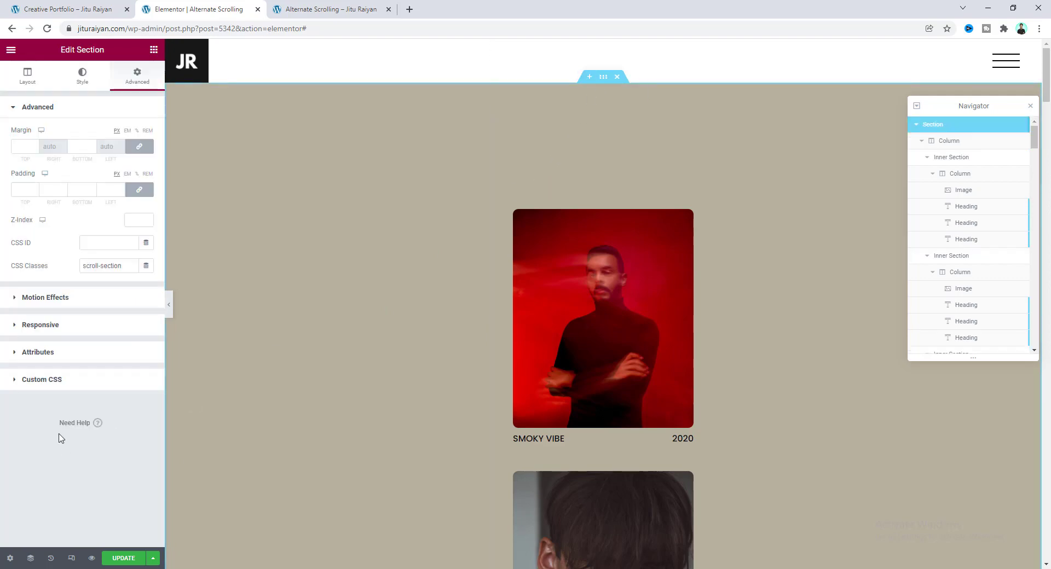
pyautogui.click(94, 381)
pyautogui.scroll(-5, 55, 415)
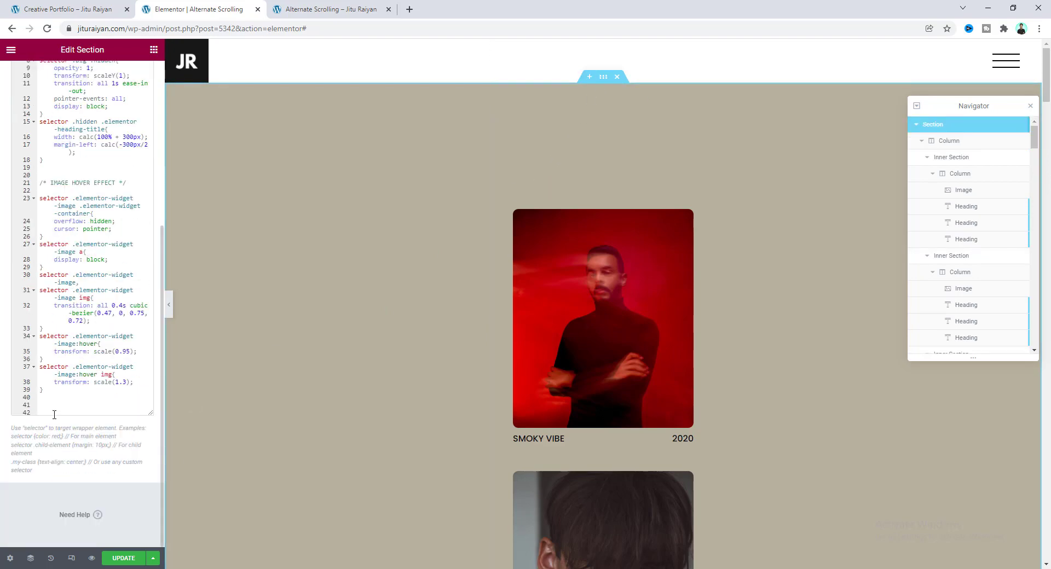
pyautogui.click(53, 413)
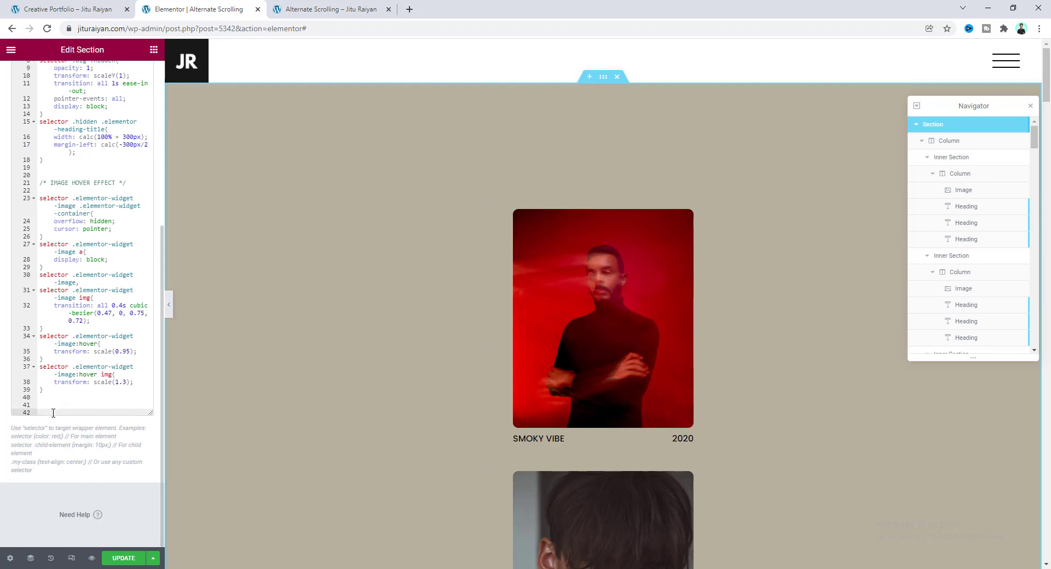
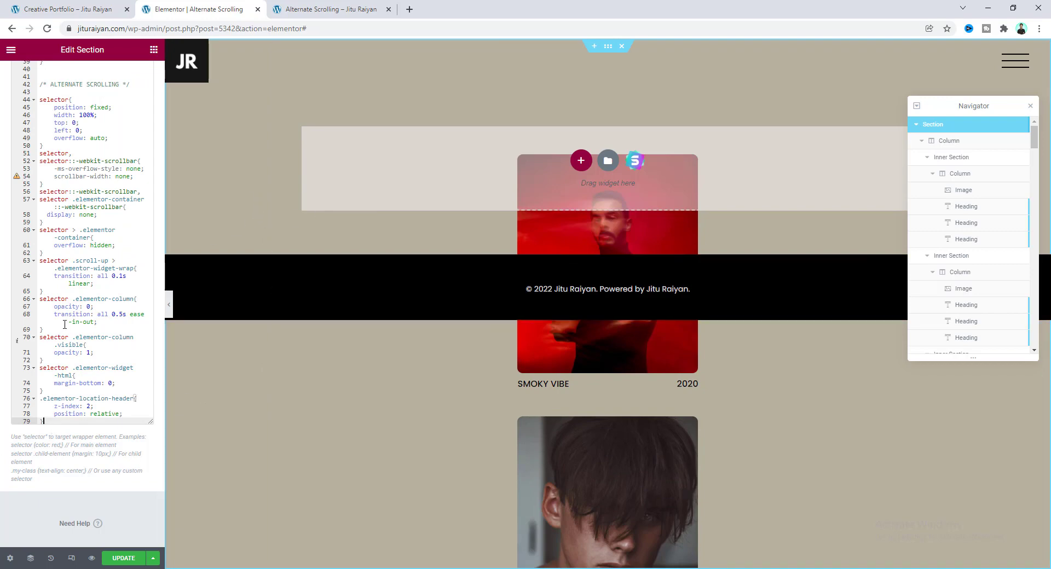
# Step: Set the portfolio section's Z-Index to 1 and update the page
pyautogui.scroll(15, 65, 324)
pyautogui.click(110, 107)
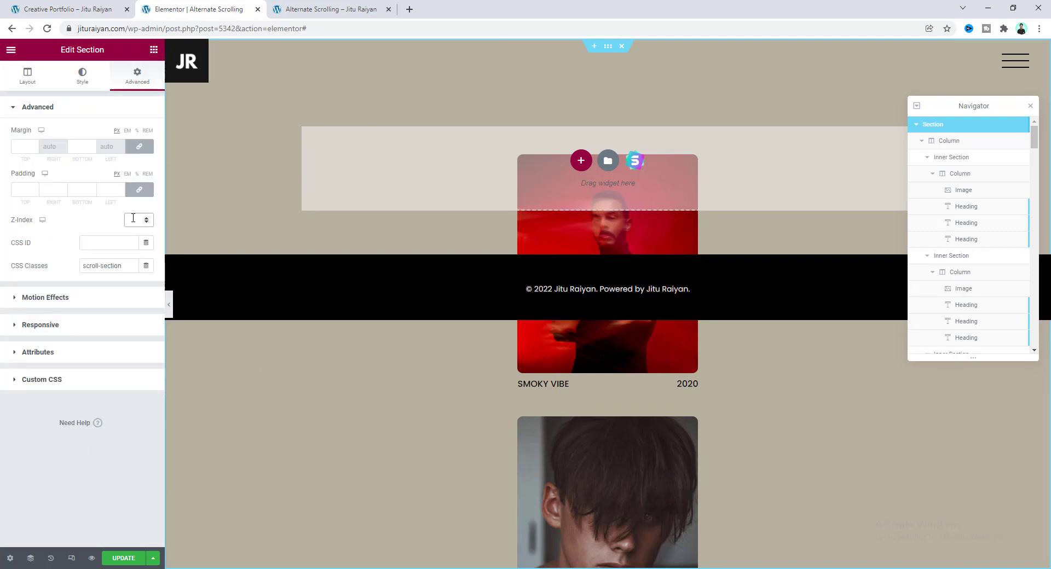
pyautogui.write('1')
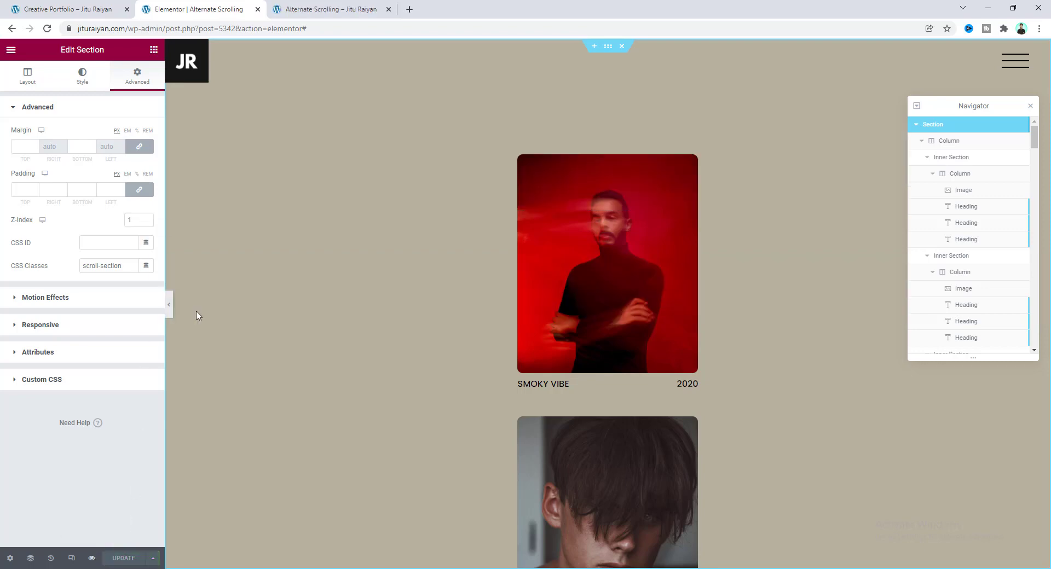
# Step: Check the alternate column scrolling on the page preview and test the link of the REFLECTION image
pyautogui.click(300, 7)
pyautogui.scroll(-5, 415, 290)
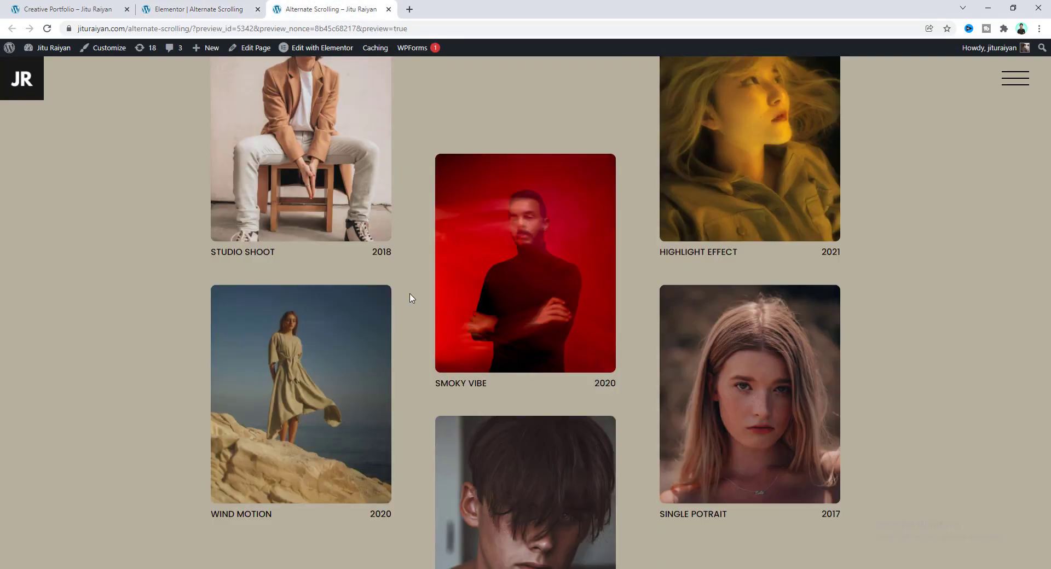
pyautogui.scroll(-5, 412, 295)
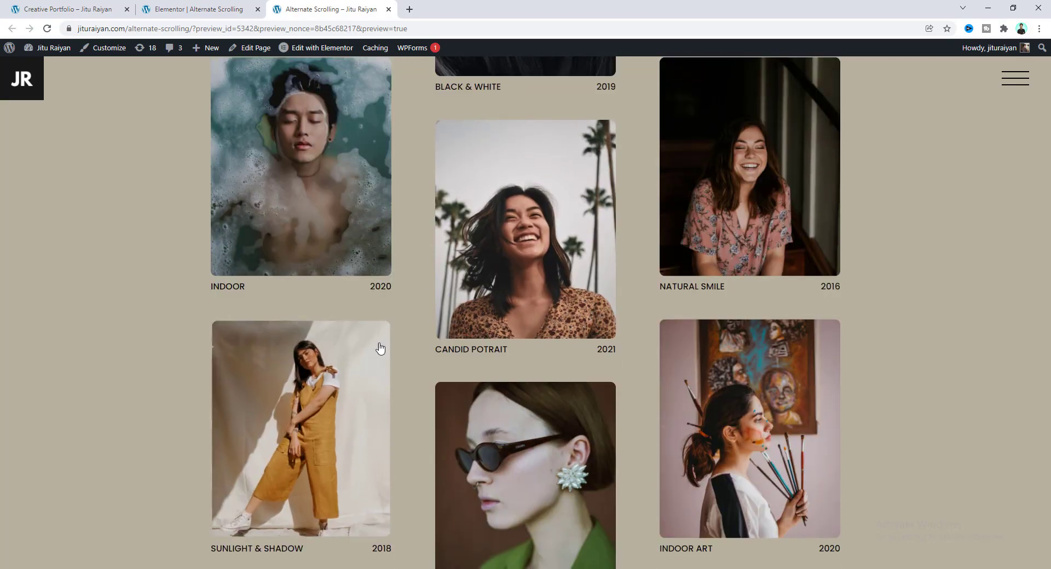
pyautogui.scroll(-8, 420, 340)
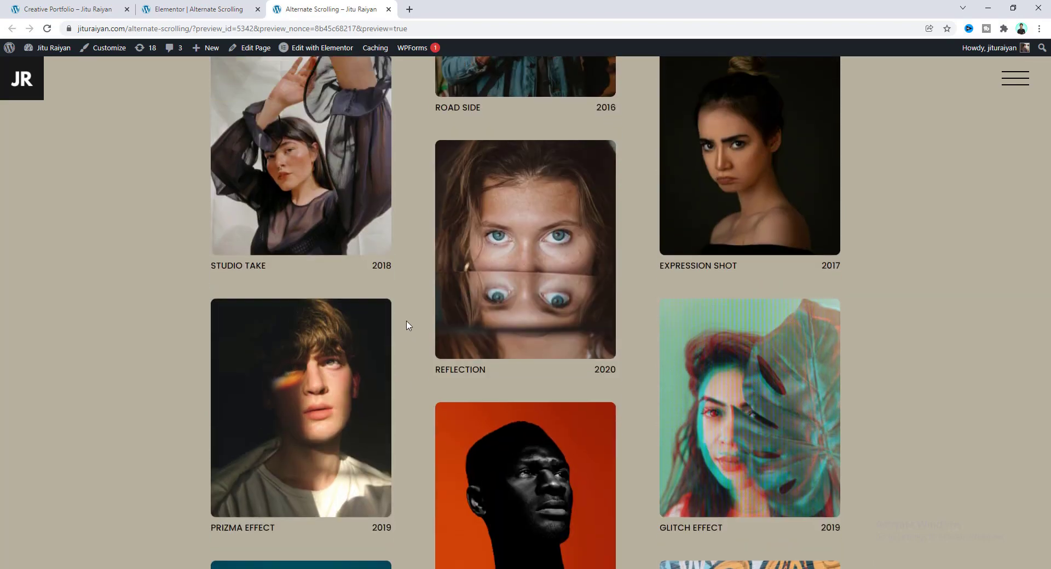
pyautogui.click(535, 236)
pyautogui.click(364, 9)
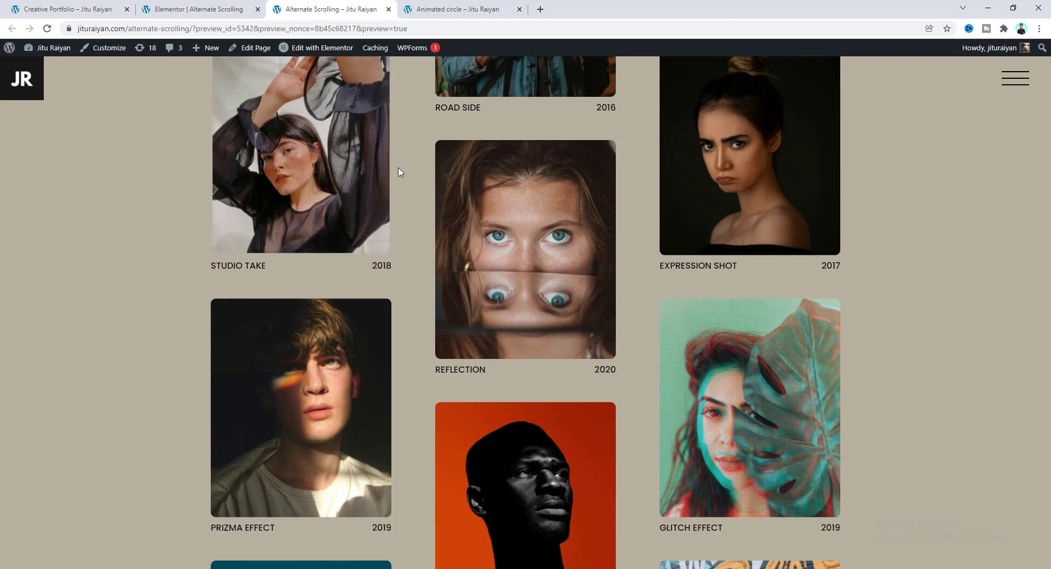
# Step: Append the ANIMATING LIGHTBOX code at the end of the portfolio section's custom CSS
pyautogui.click(210, 7)
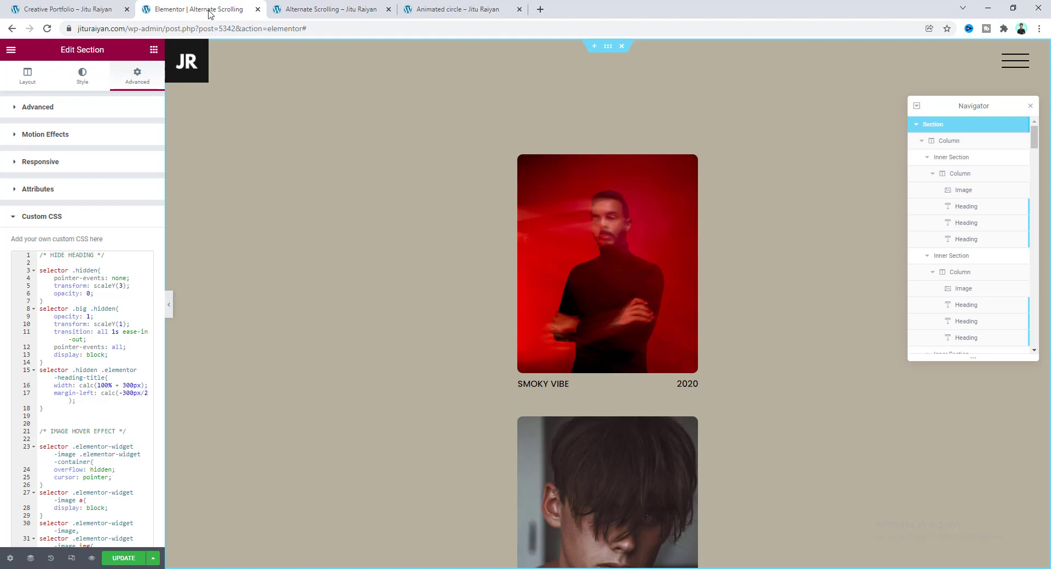
pyautogui.scroll(-10, 85, 362)
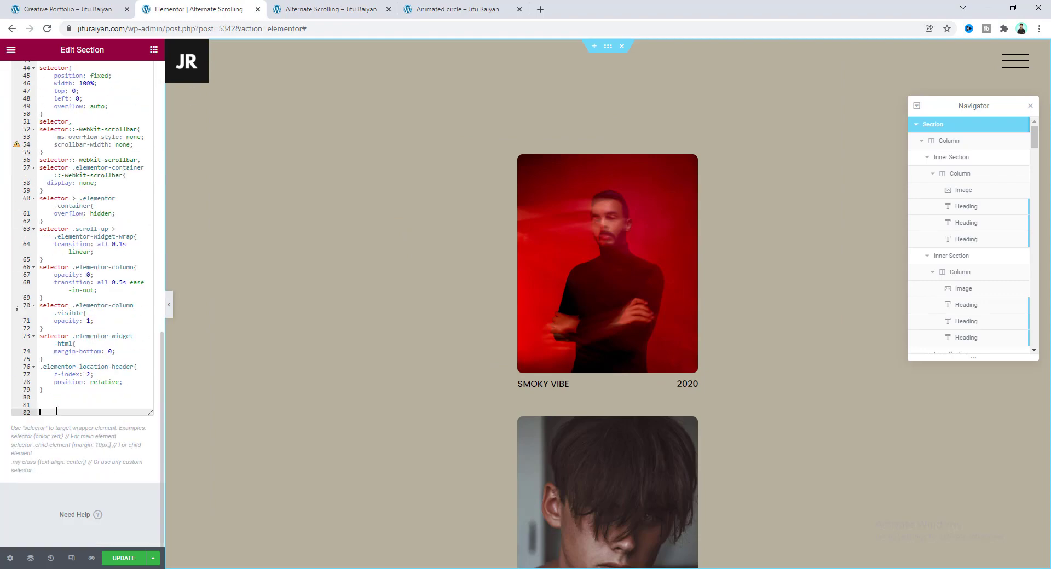
pyautogui.hotkey('ctrl', 'v')
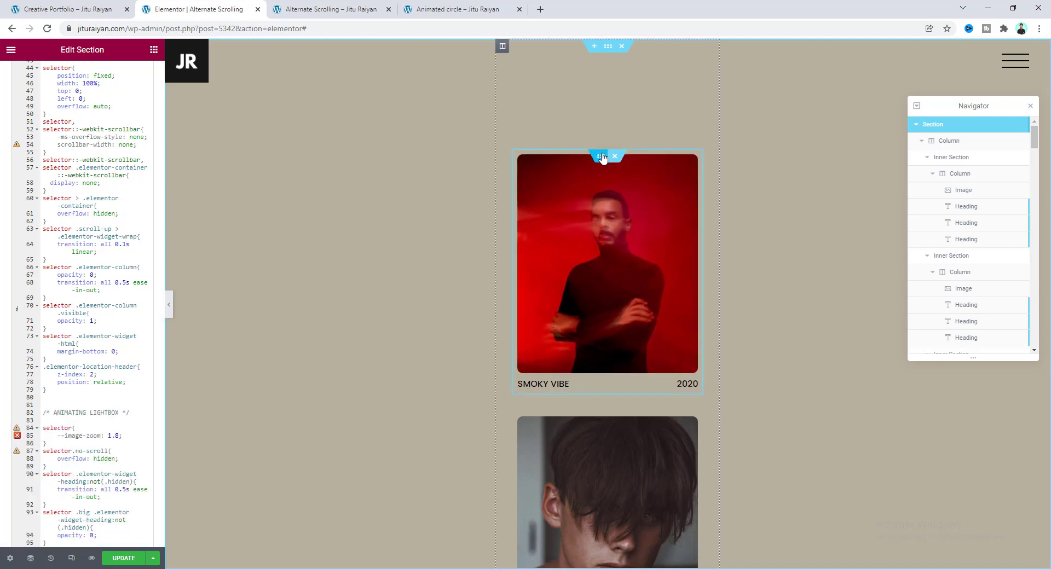
# Step: Add the ANIMATING LIGHTBOX script below the scrolling script in the middle column's HTML widget and update the page
pyautogui.click(602, 158)
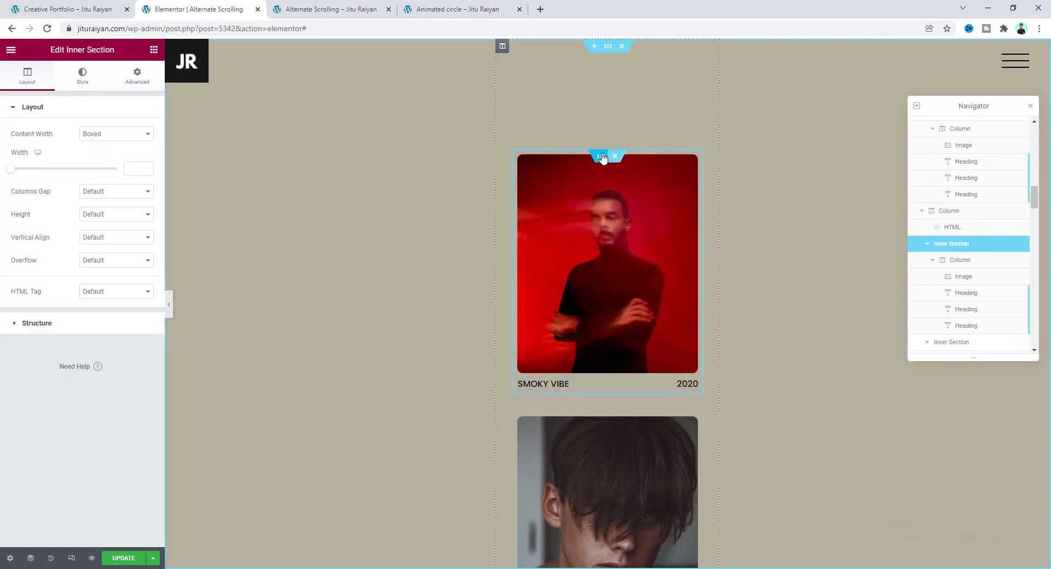
pyautogui.click(963, 227)
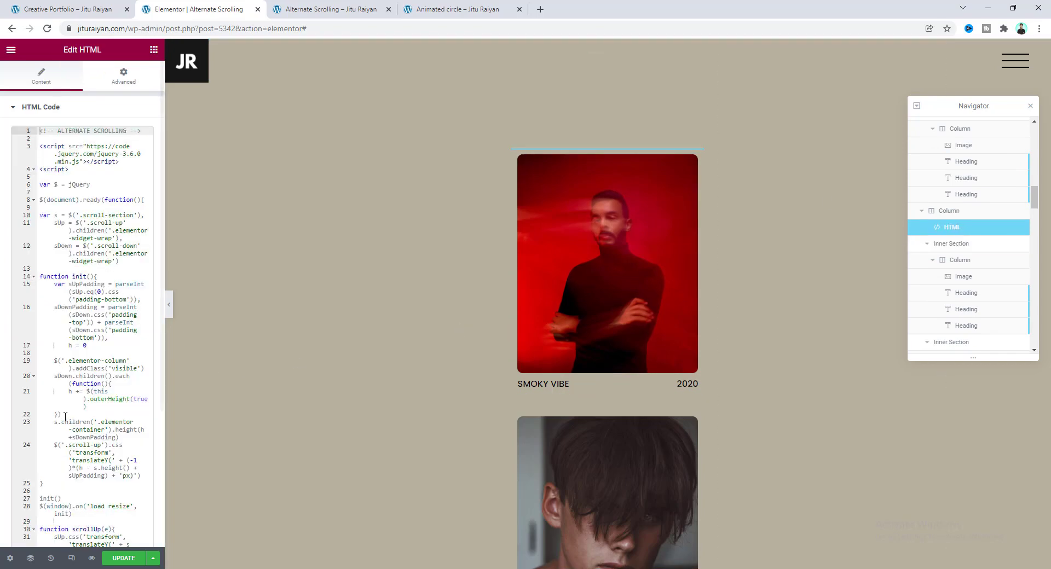
pyautogui.scroll(-2, 79, 421)
pyautogui.scroll(-3, 79, 422)
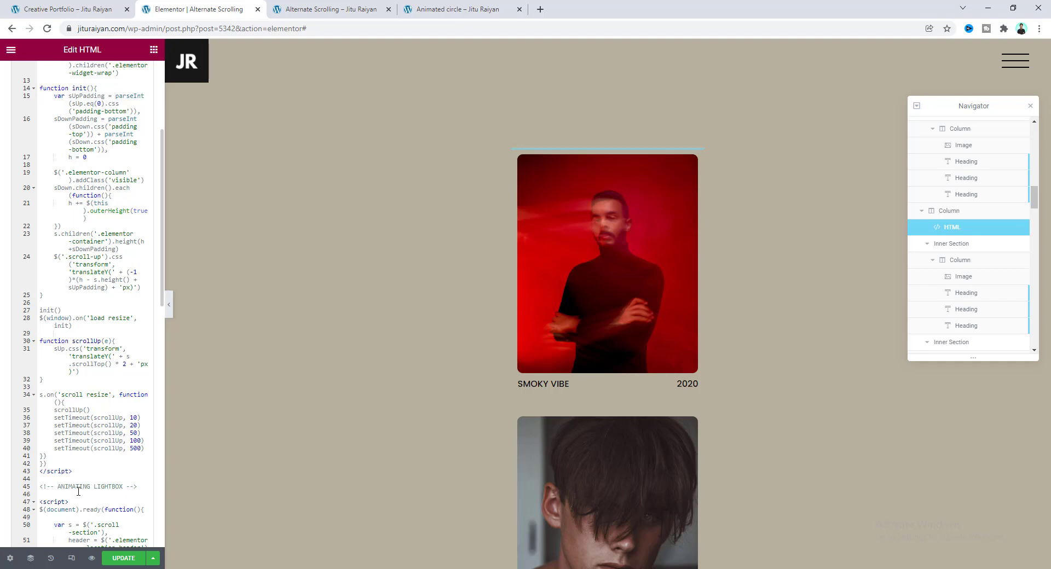
pyautogui.scroll(-10, 78, 492)
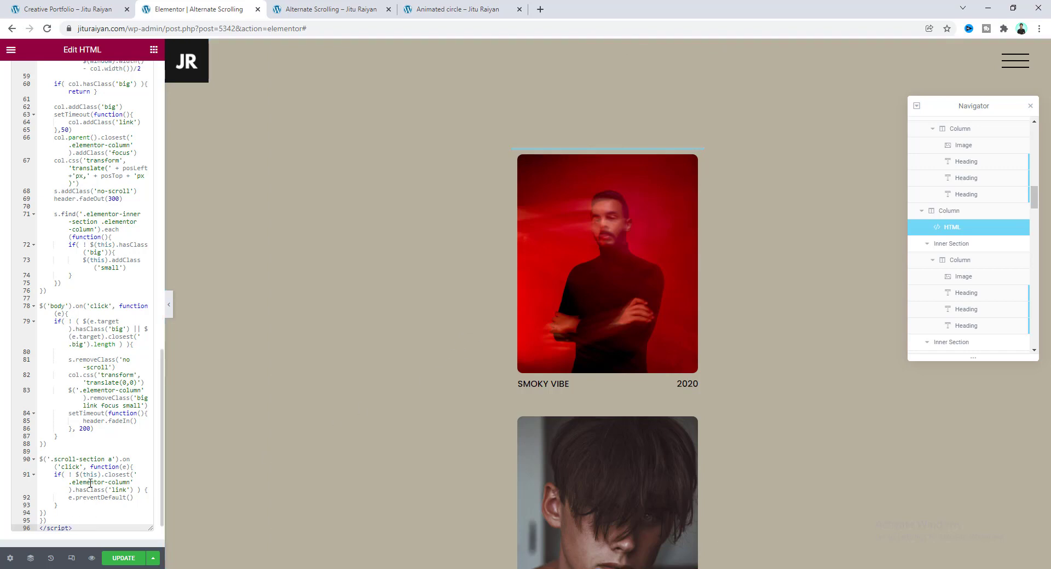
pyautogui.scroll(7, 107, 268)
pyautogui.scroll(8, 91, 387)
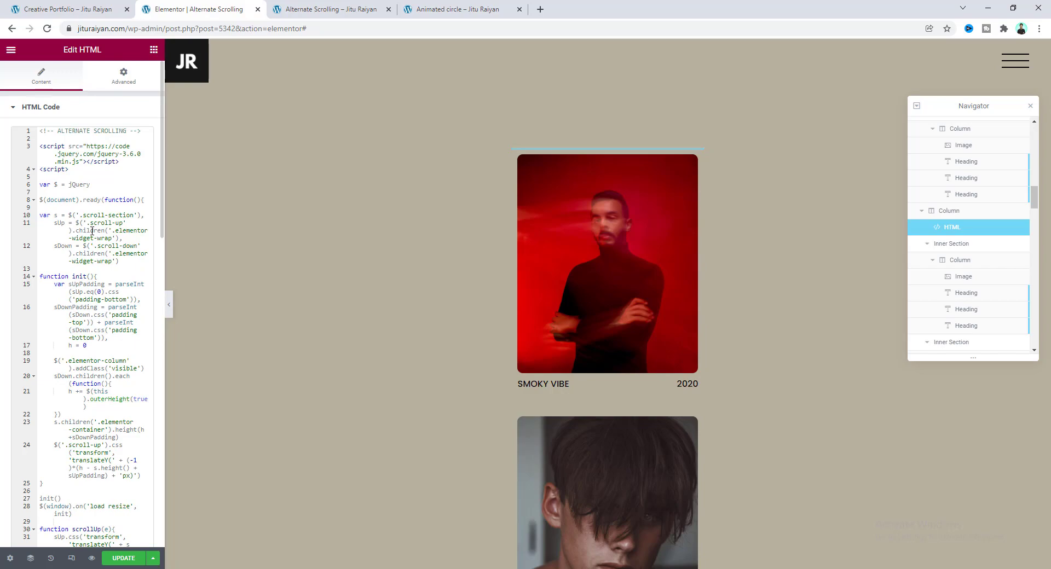
pyautogui.click(135, 558)
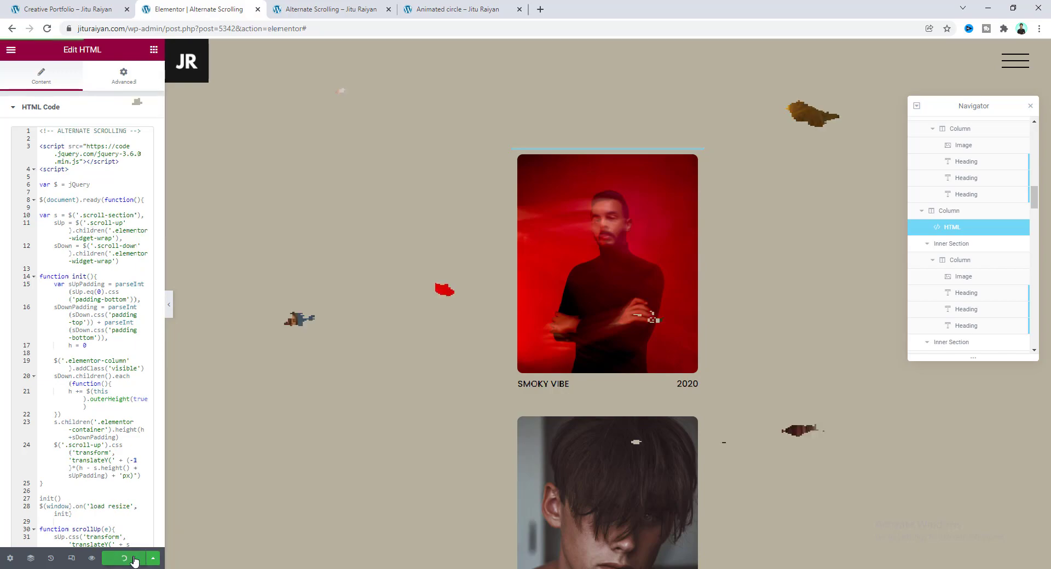
# Step: Test the lightbox on the page preview with the STUDIO TAKE and EXPRESSION SHOT images, including the enlarged image's link
pyautogui.hotkey('ctrl', 'Tab')
pyautogui.scroll(-15, 421, 220)
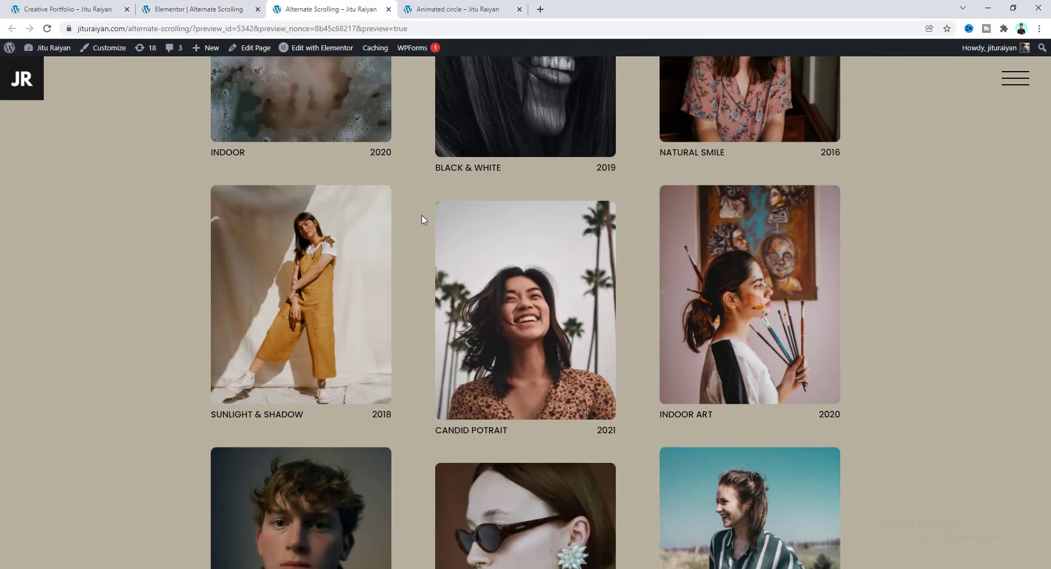
pyautogui.scroll(-4, 422, 220)
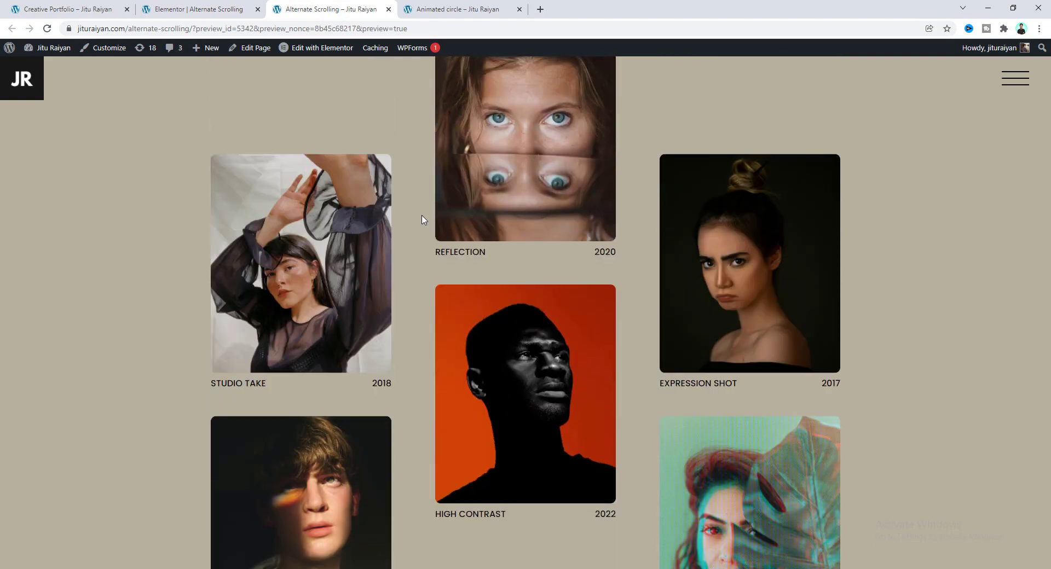
pyautogui.click(316, 248)
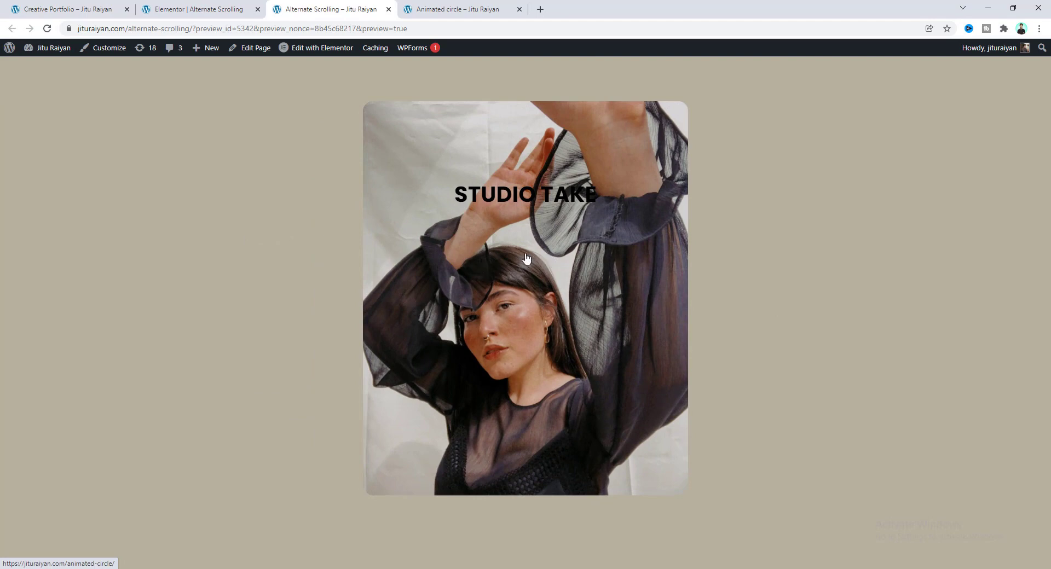
pyautogui.click(296, 279)
pyautogui.click(715, 283)
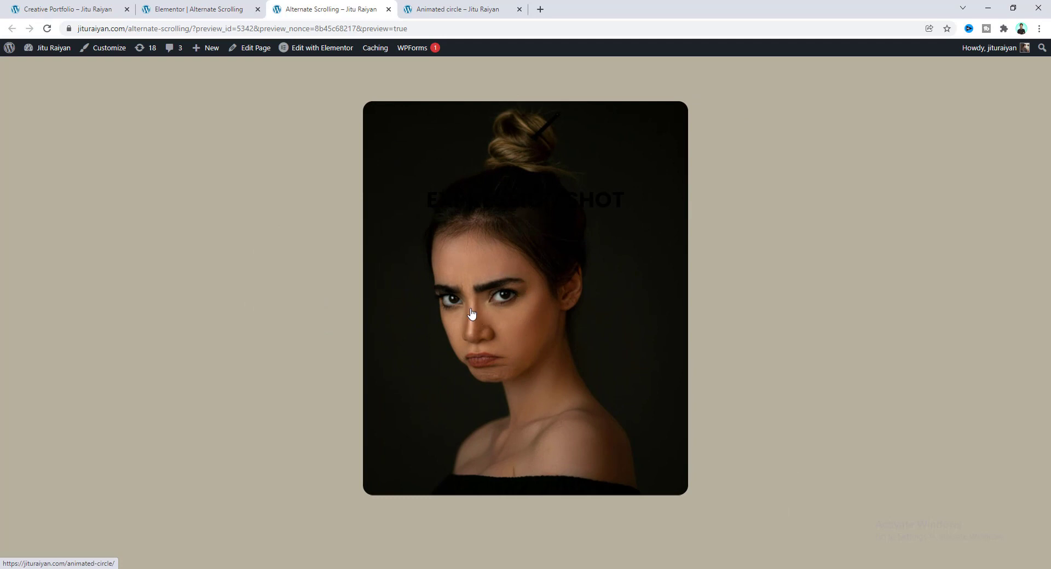
pyautogui.click(496, 274)
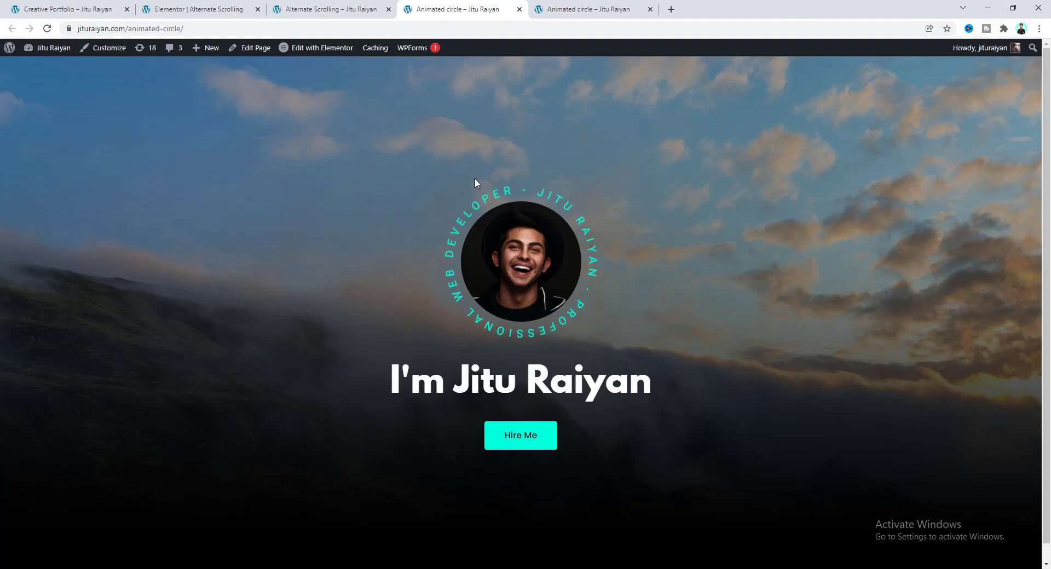
pyautogui.click(328, 9)
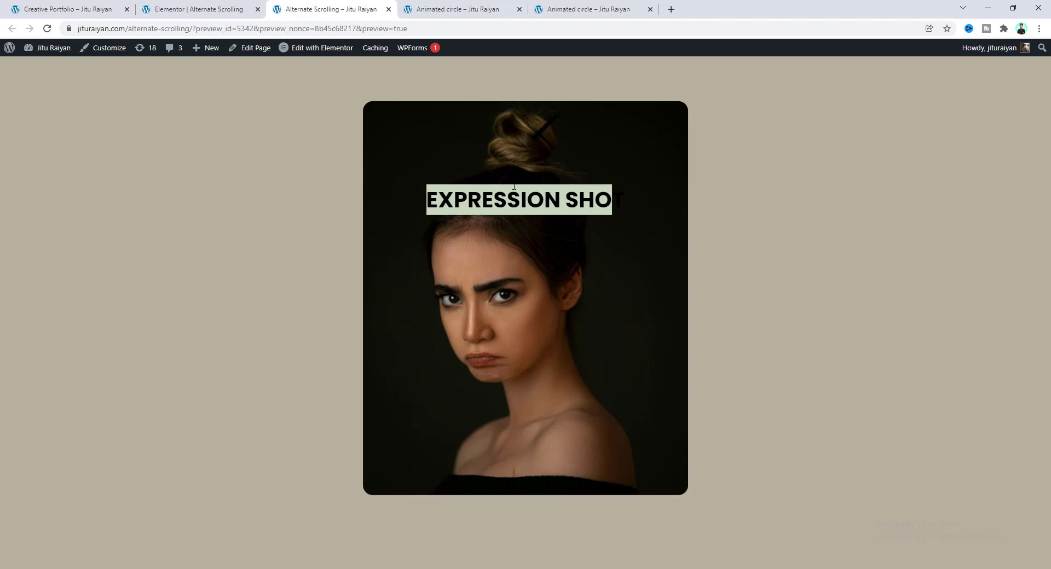
# Step: Enlarge the middle column's second image in the editor and set its PERSONAL PHOTOSHOOT heading's vertical offset to 594 px
pyautogui.click(230, 10)
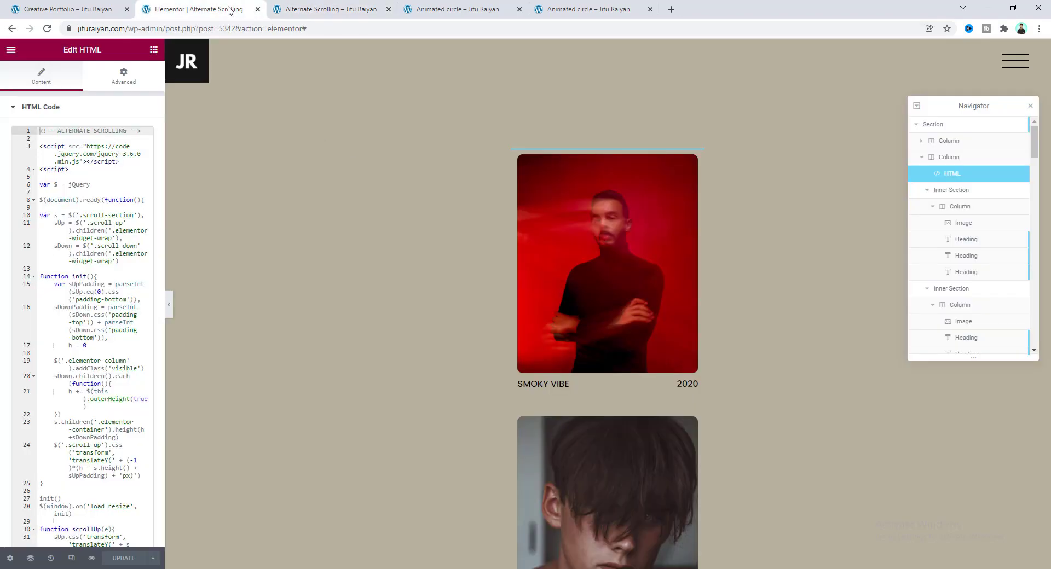
pyautogui.click(598, 479)
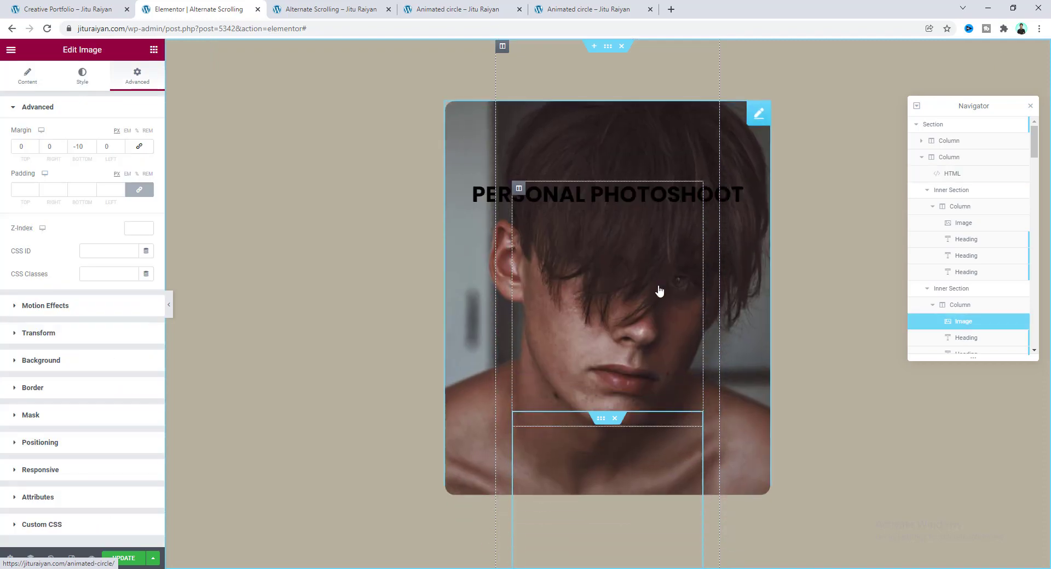
pyautogui.click(695, 199)
pyautogui.click(84, 443)
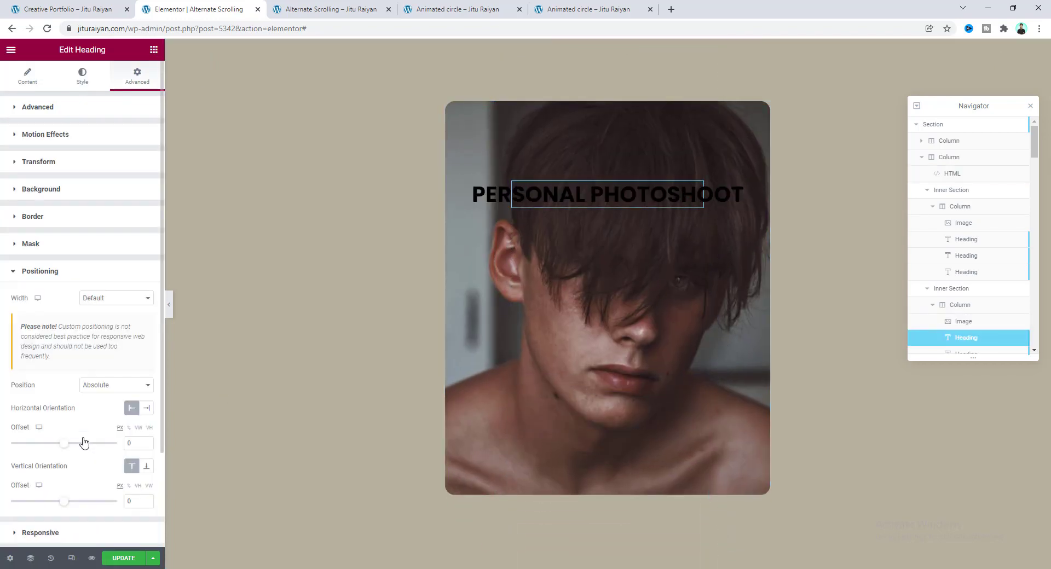
pyautogui.click(131, 501)
pyautogui.write('594')
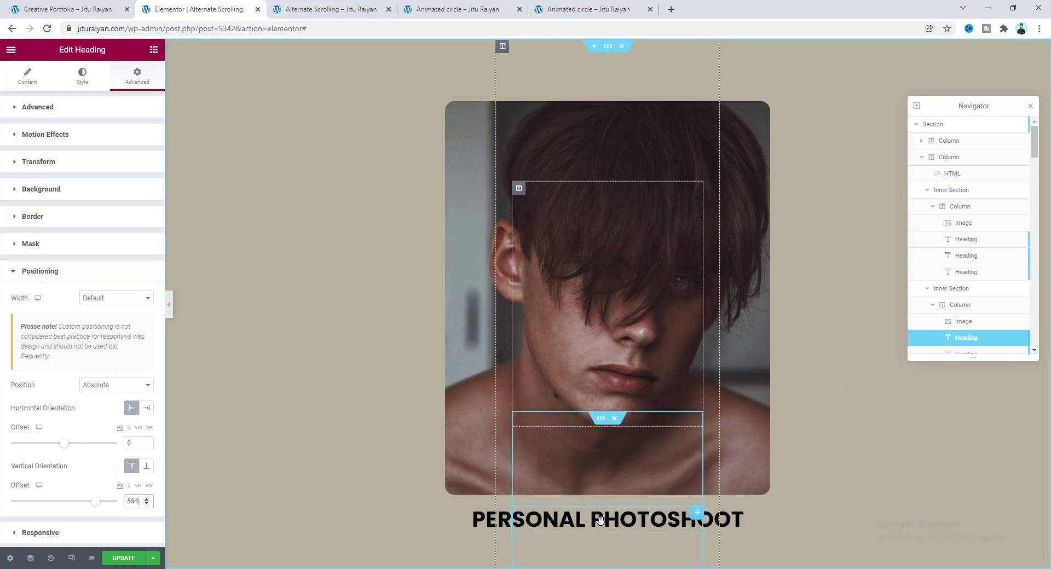
# Step: Copy the PERSONAL PHOTOSHOOT heading and paste its style onto the middle column's SMOKY VIBE title heading
pyautogui.scroll(-1, 962, 285)
pyautogui.rightClick(959, 285)
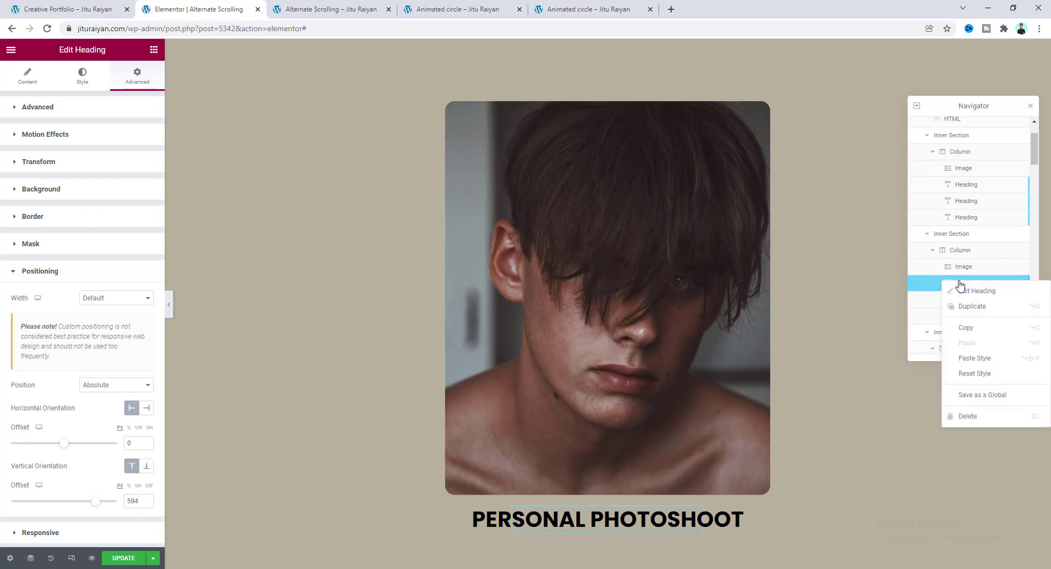
pyautogui.click(966, 327)
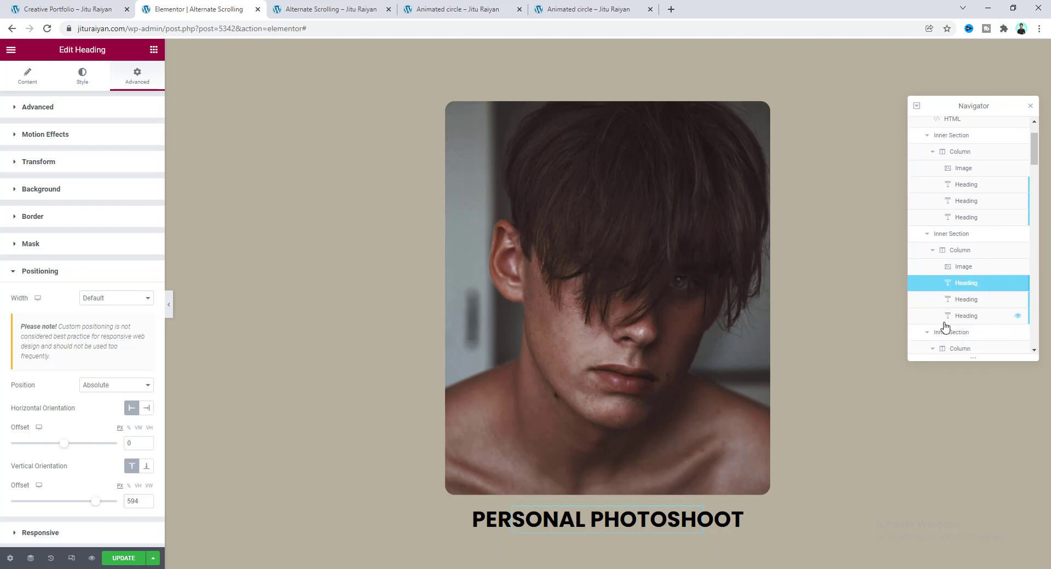
pyautogui.scroll(1, 945, 327)
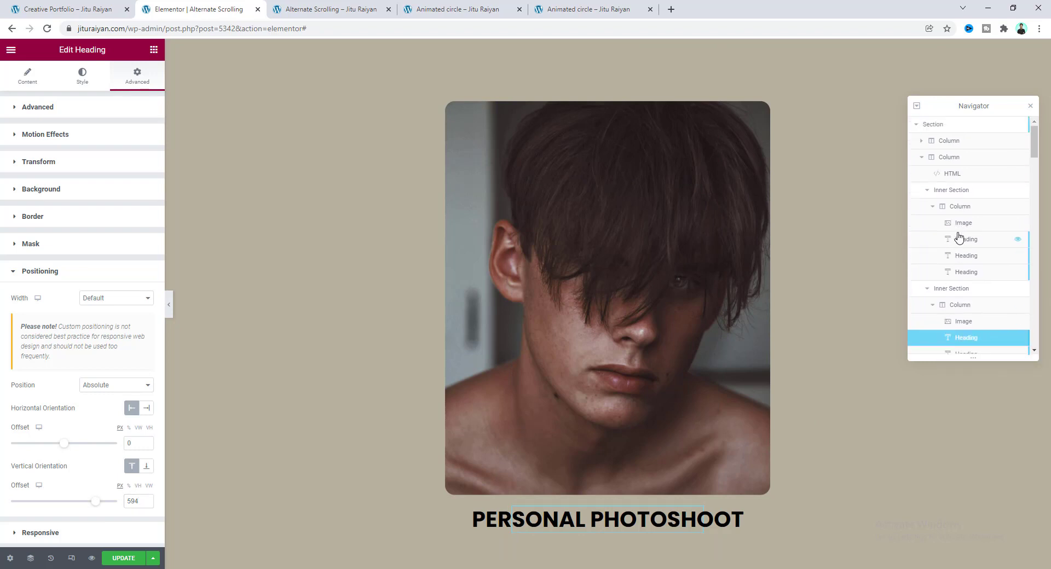
pyautogui.click(961, 241)
pyautogui.rightClick(961, 240)
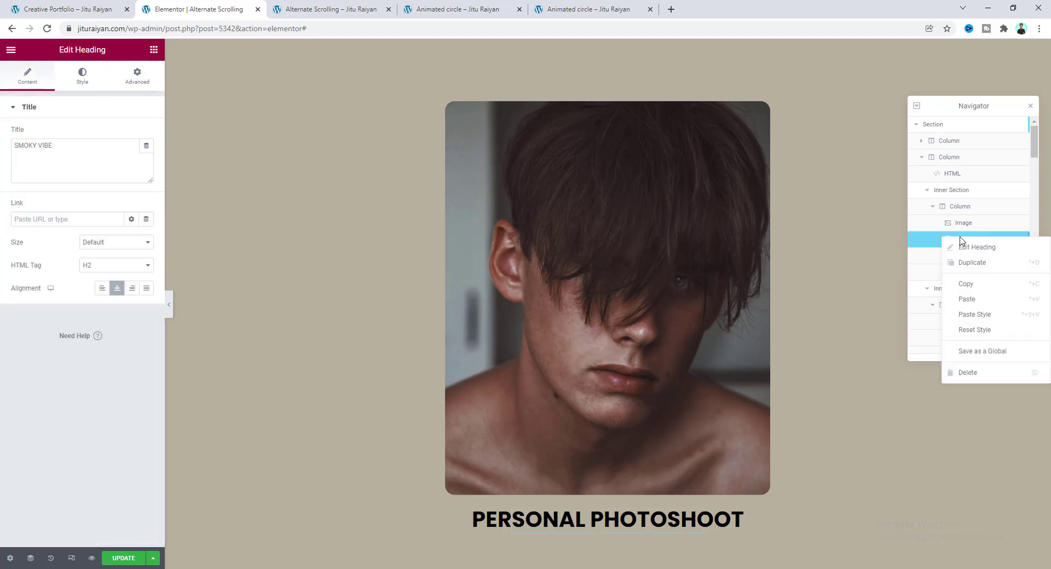
pyautogui.click(967, 300)
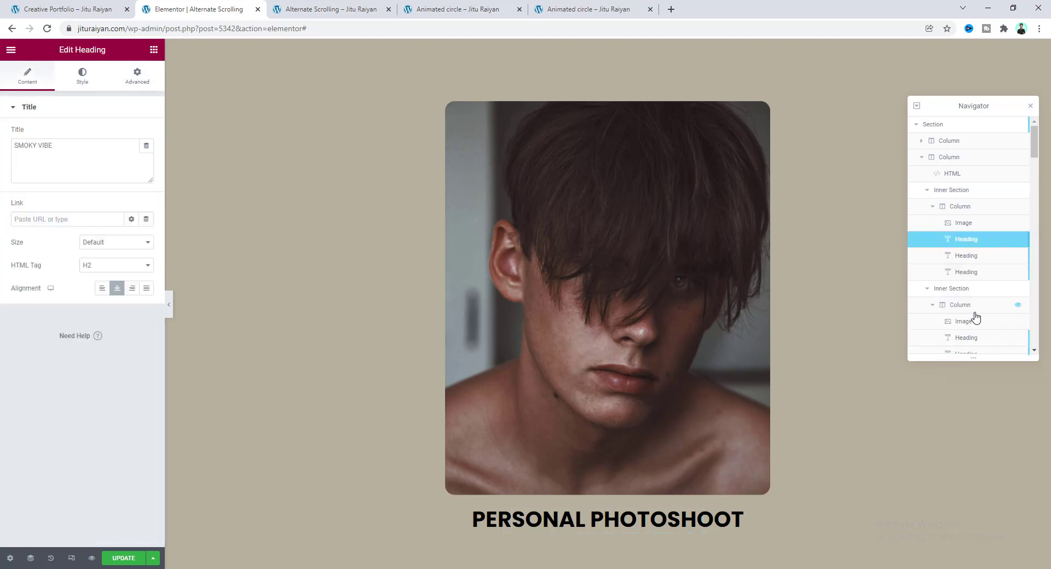
# Step: Paste the copied heading style onto the hidden title headings of the first column's image blocks
pyautogui.click(963, 208)
pyautogui.rightClick(964, 213)
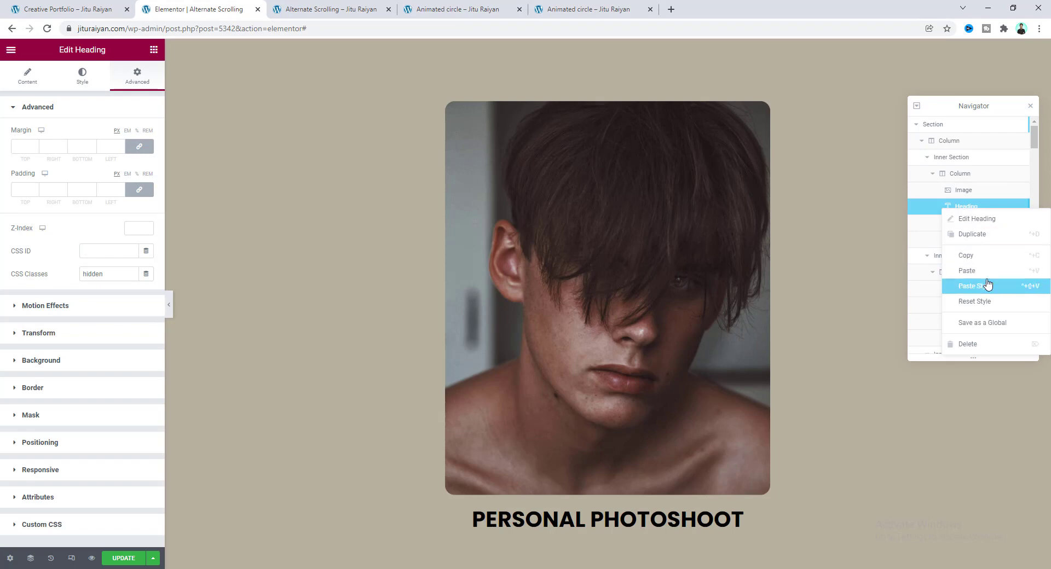
pyautogui.click(987, 284)
pyautogui.scroll(-2, 985, 263)
pyautogui.rightClick(959, 197)
pyautogui.click(959, 267)
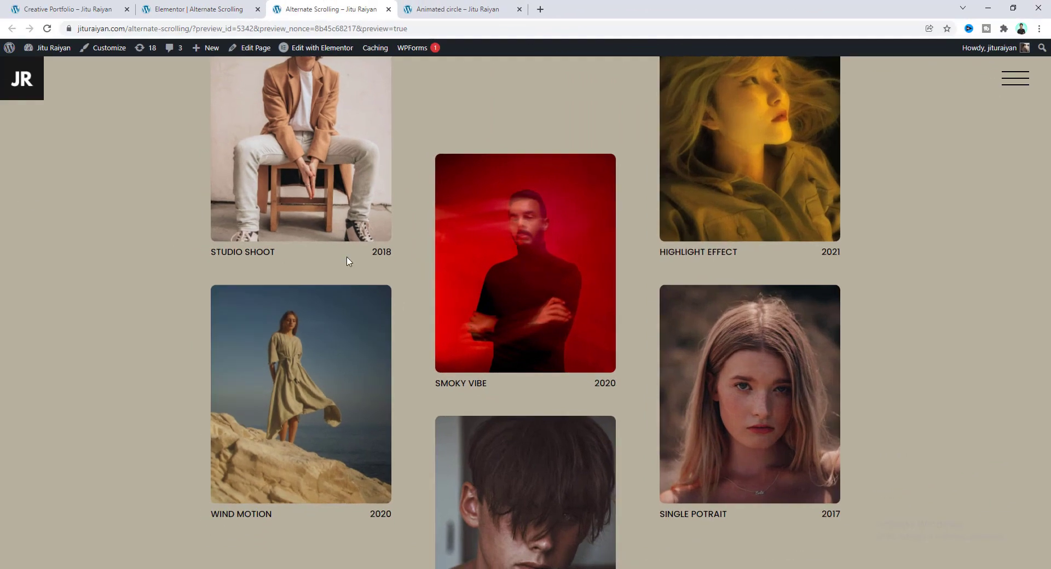
# Step: Test the lightbox on the page preview by enlarging and closing the SMOKY VIBE and WIND MOTION images
pyautogui.click(469, 260)
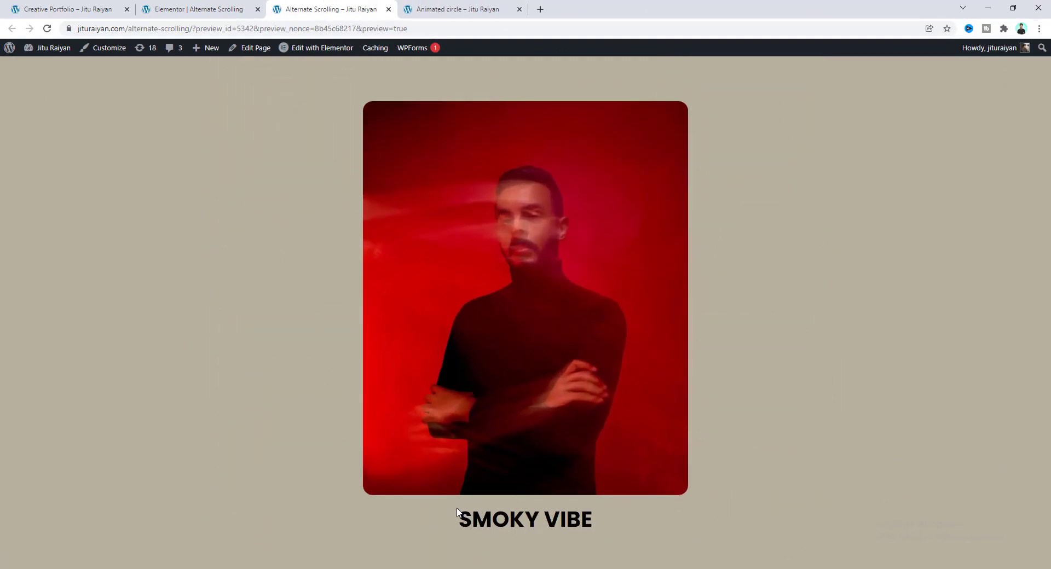
pyautogui.click(263, 463)
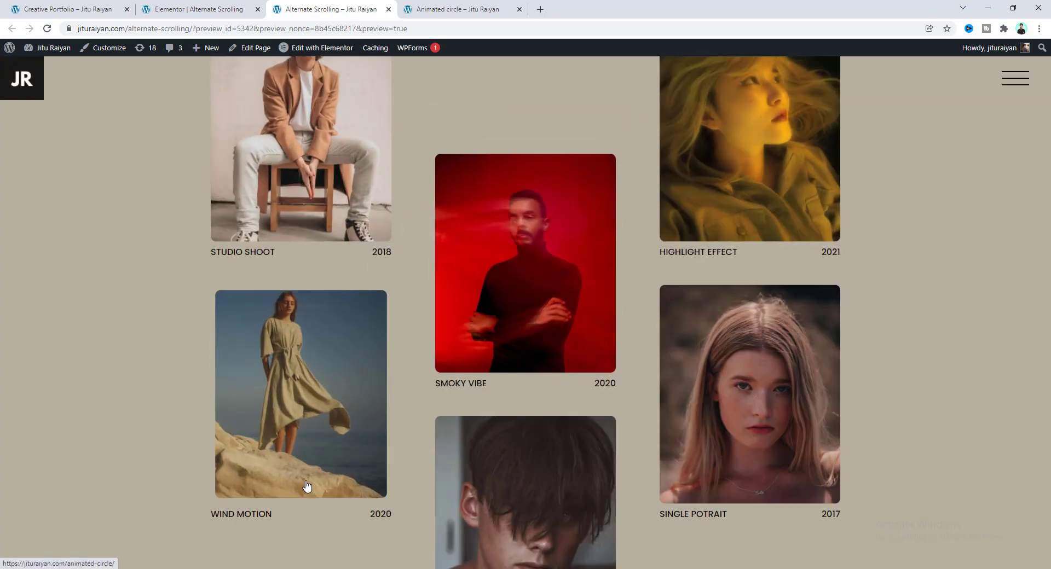
pyautogui.click(305, 485)
pyautogui.click(239, 475)
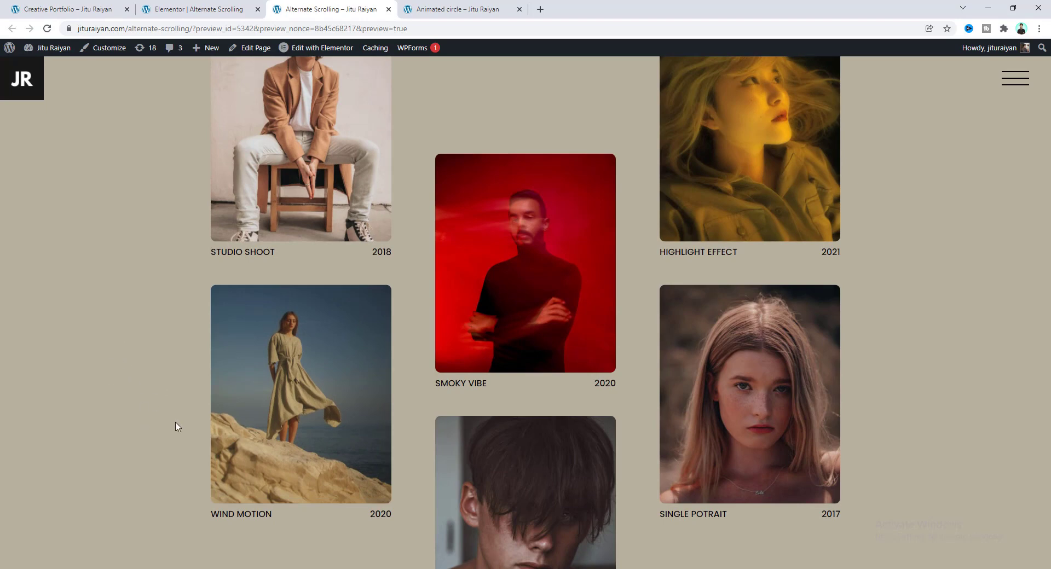
# Step: Inspect the preview page in the browser's device emulation with responsive dimensions and a width of 768
pyautogui.rightClick(442, 135)
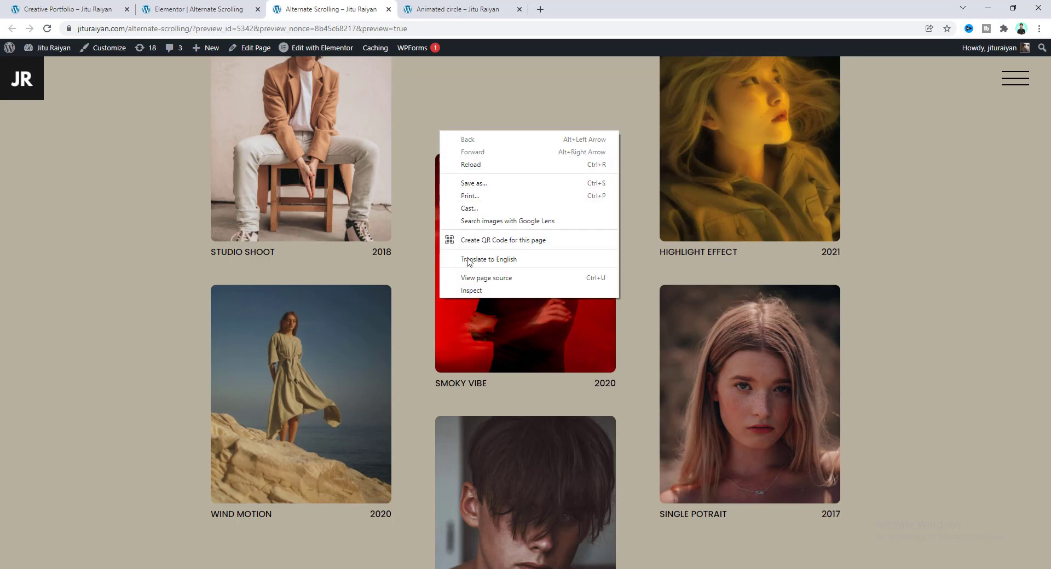
pyautogui.click(470, 291)
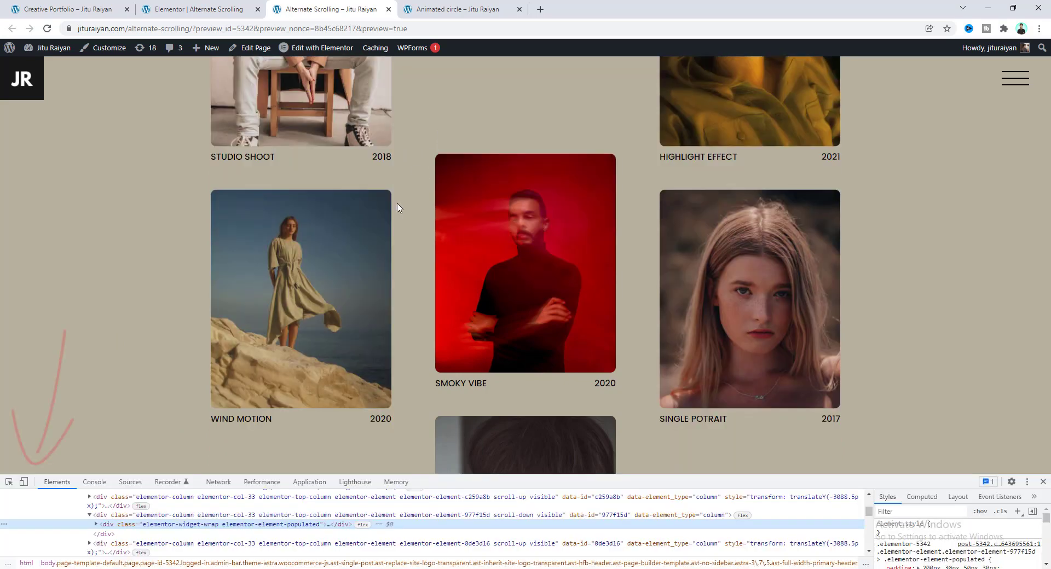
pyautogui.click(24, 484)
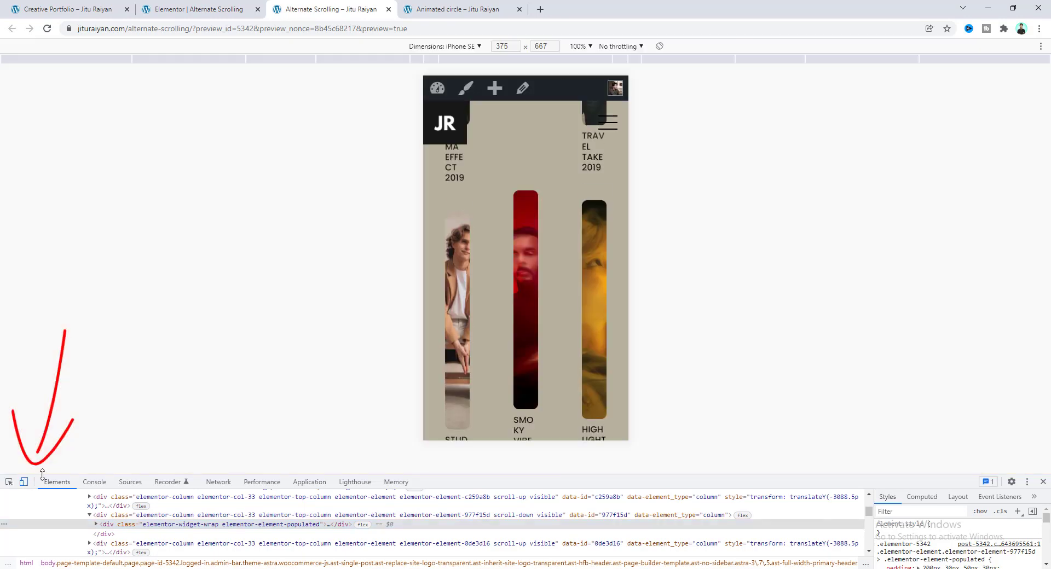
pyautogui.click(461, 47)
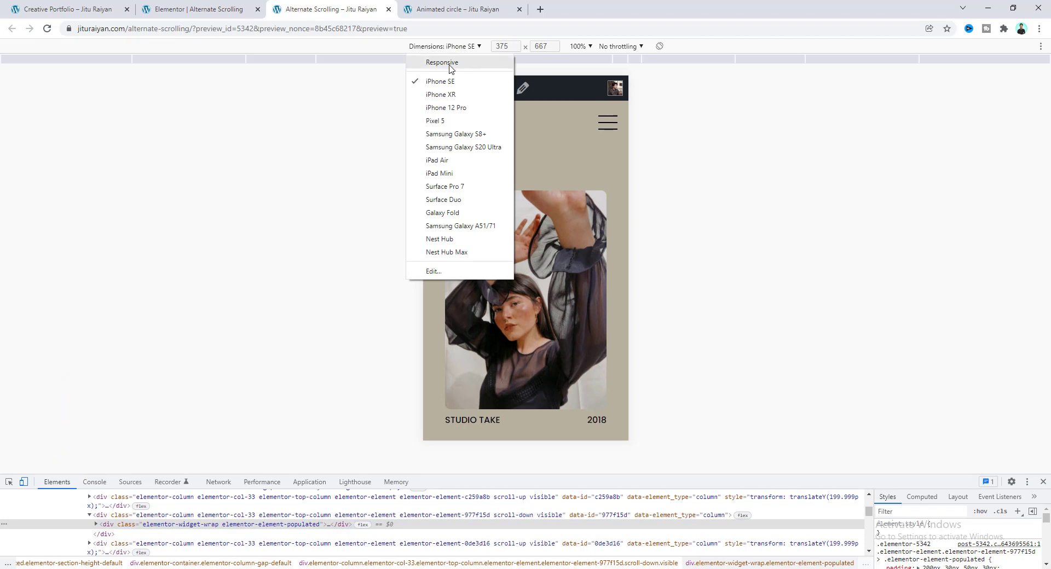
pyautogui.click(453, 62)
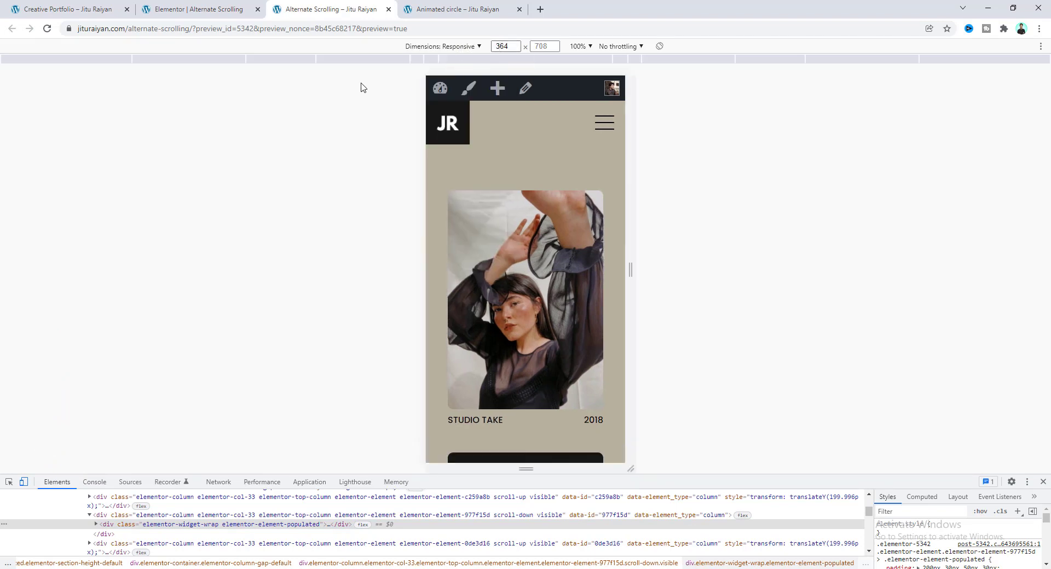
pyautogui.click(499, 46)
pyautogui.press('Return')
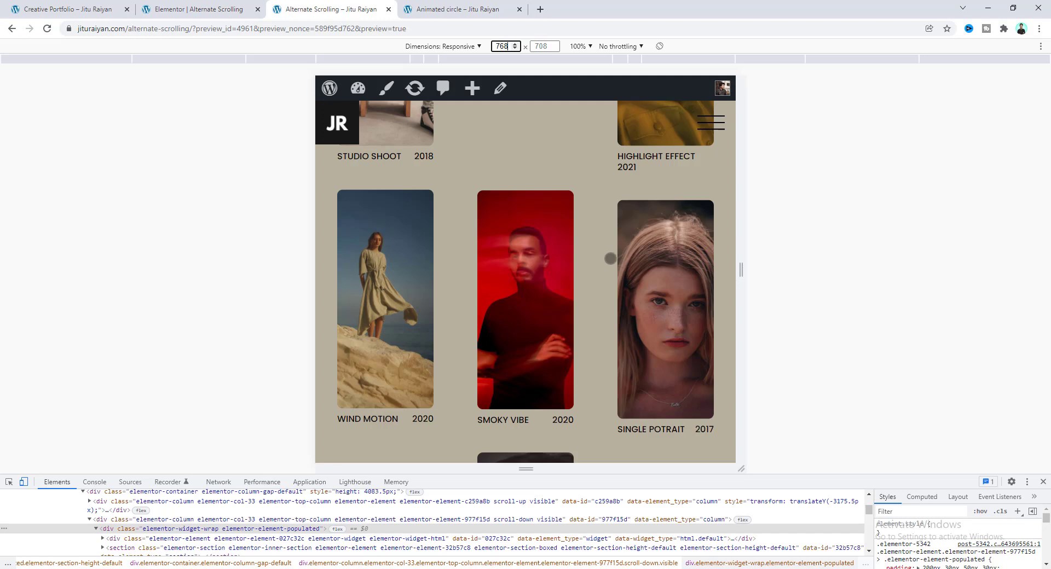
# Step: Return to the Elementor editor and switch it to the tablet view in responsive mode
pyautogui.click(208, 7)
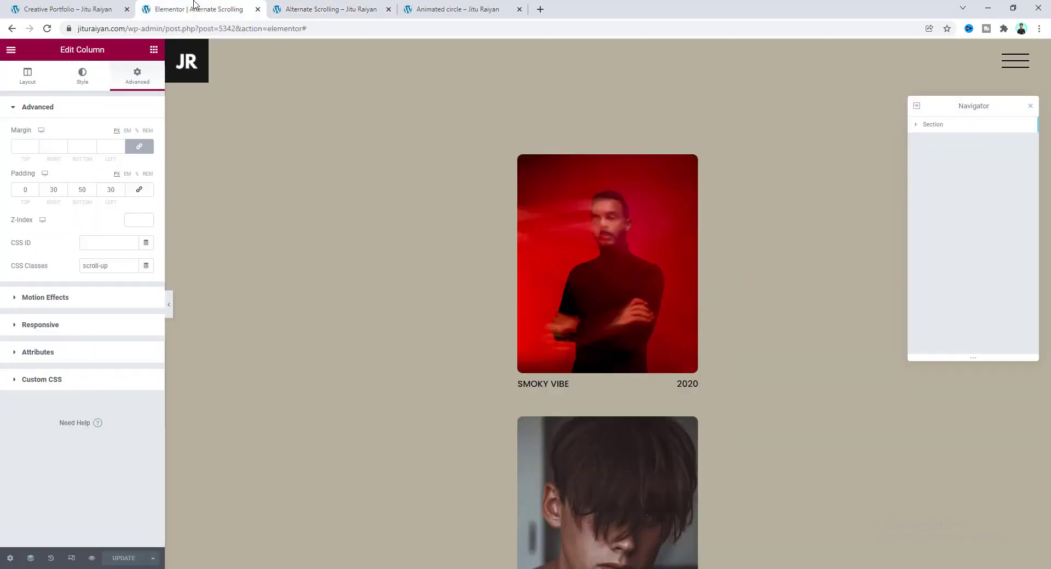
pyautogui.click(71, 558)
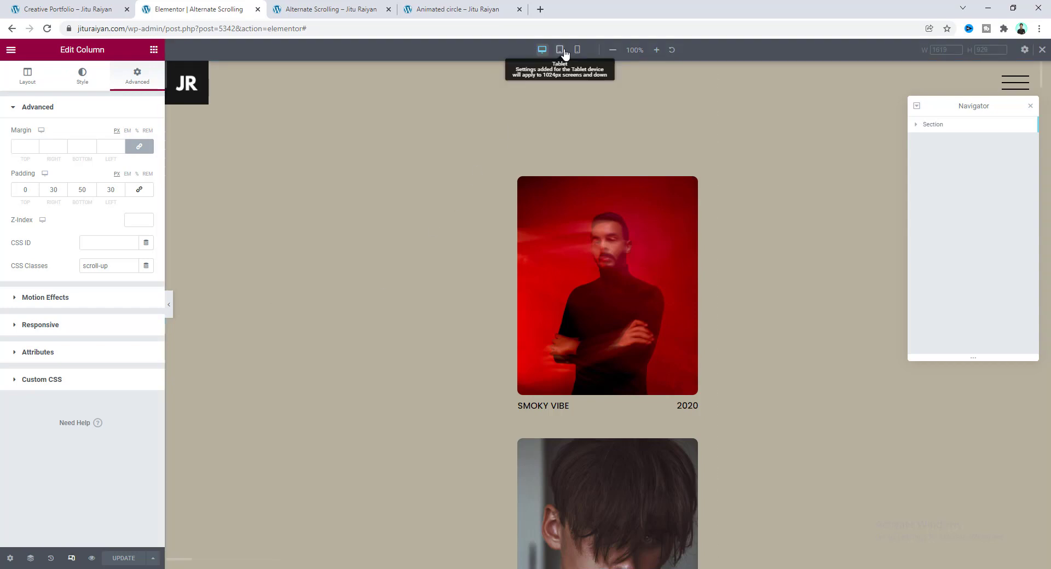
pyautogui.click(561, 53)
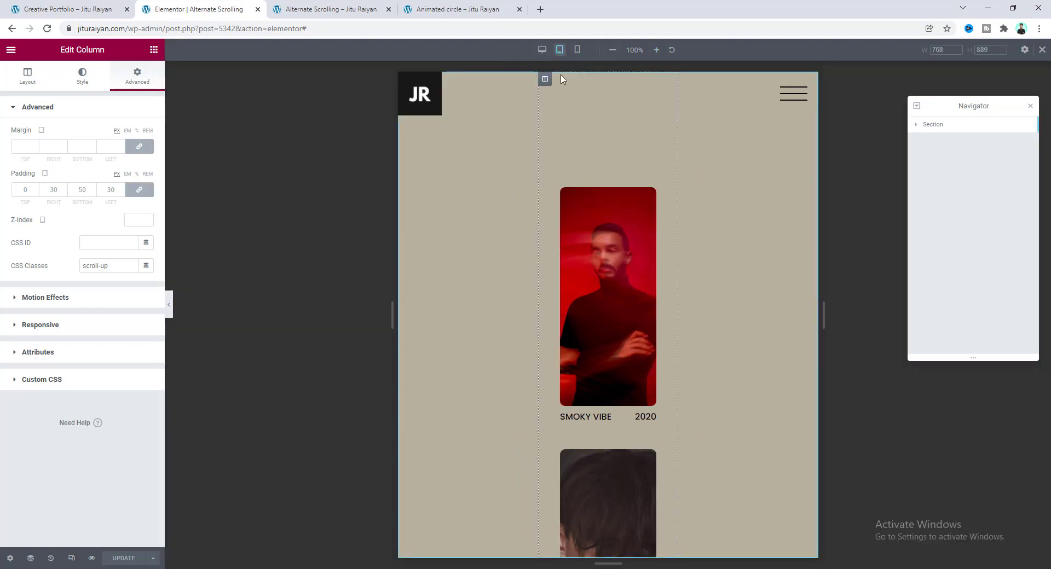
# Step: Set the left column's tablet padding to 0 top, 10 right, 50 bottom and 10 left, with the values unlinked
pyautogui.rightClick(463, 192)
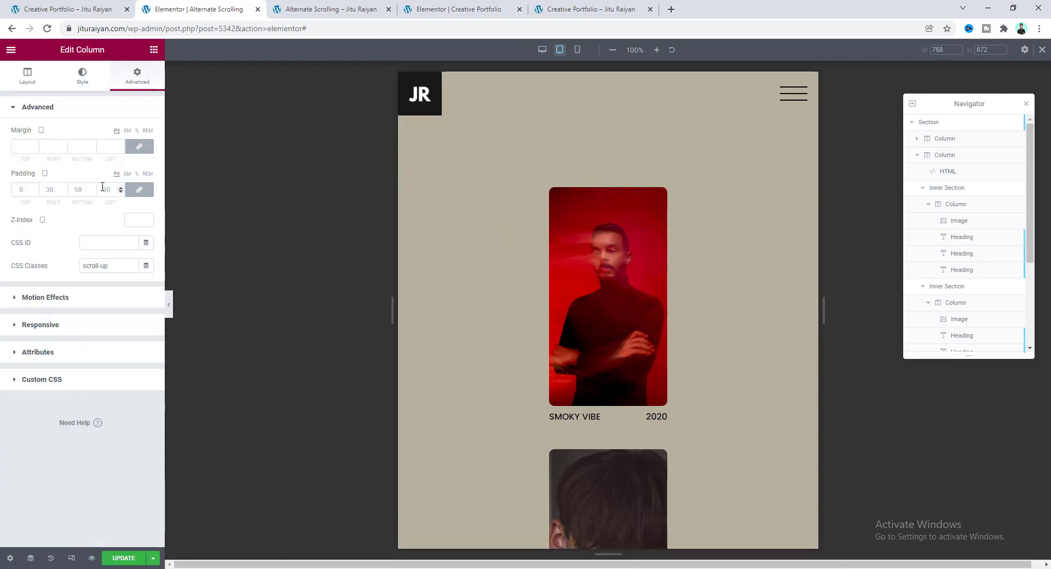
pyautogui.click(139, 190)
pyautogui.click(102, 190)
pyautogui.write('1')
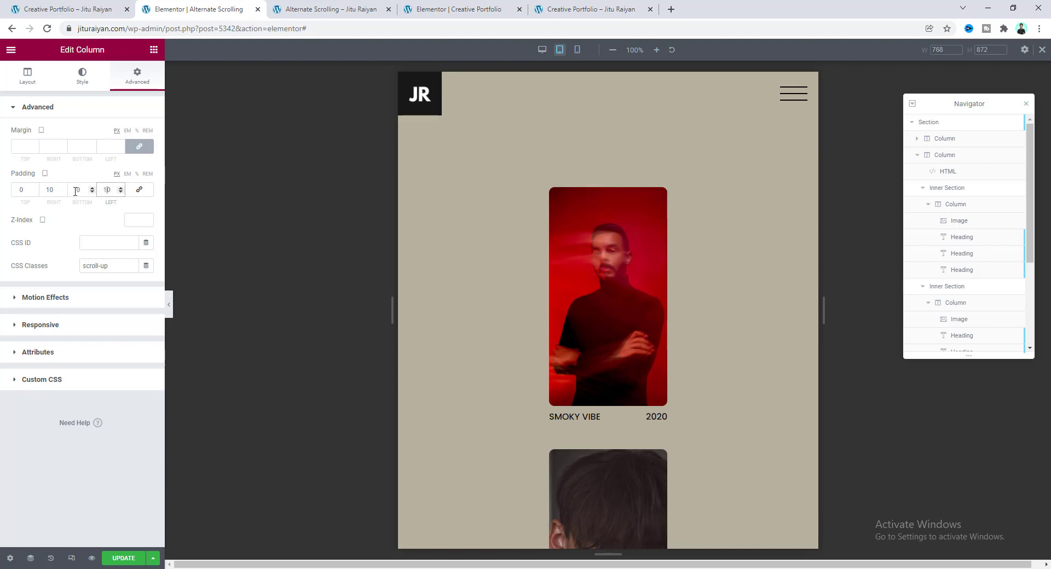
pyautogui.click(76, 190)
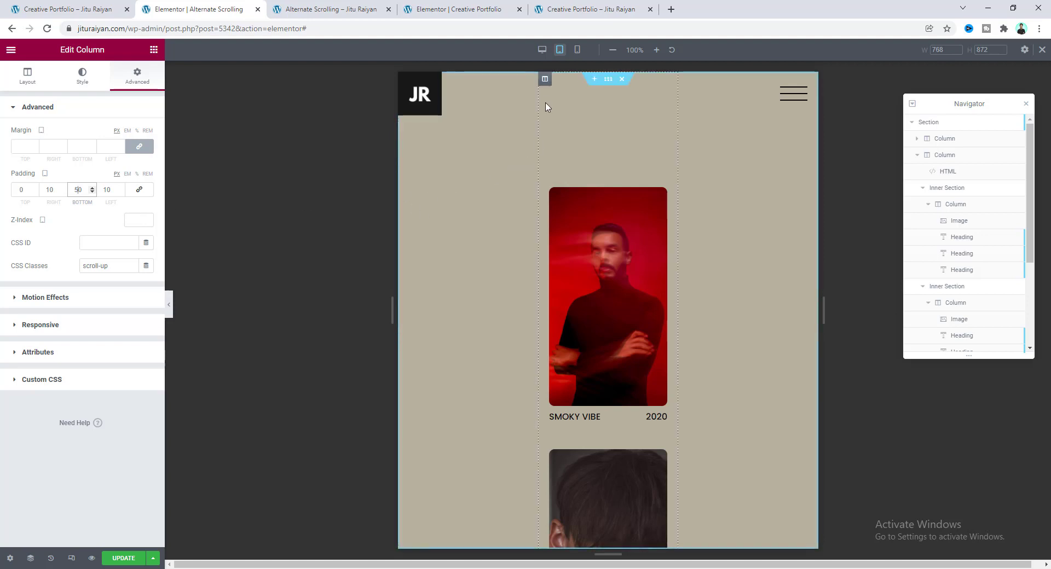
# Step: Set the middle column's tablet padding to 200 top, 10 right, 50 bottom and 10 left
pyautogui.click(564, 163)
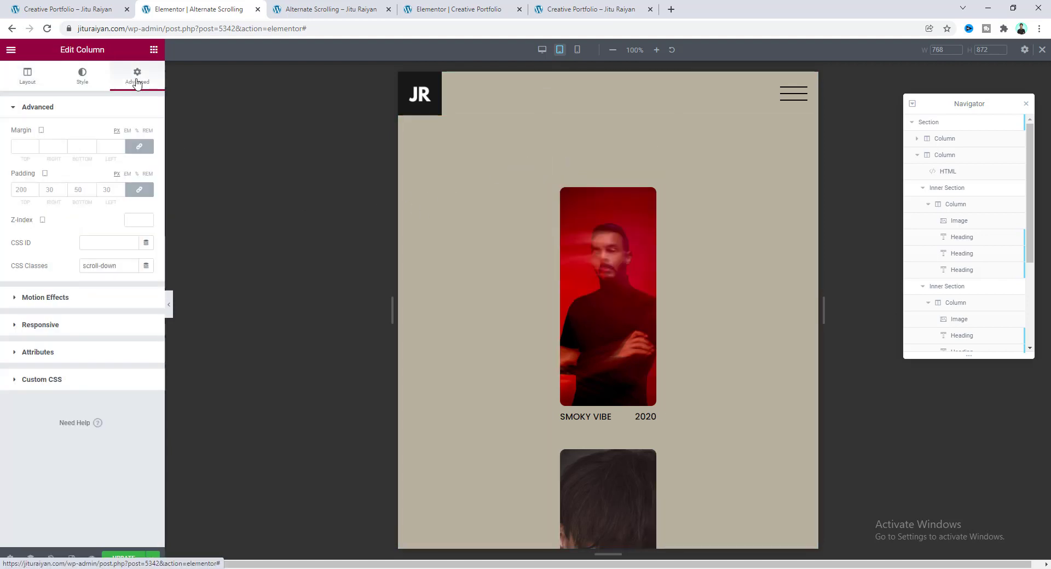
pyautogui.click(17, 190)
pyautogui.write('200')
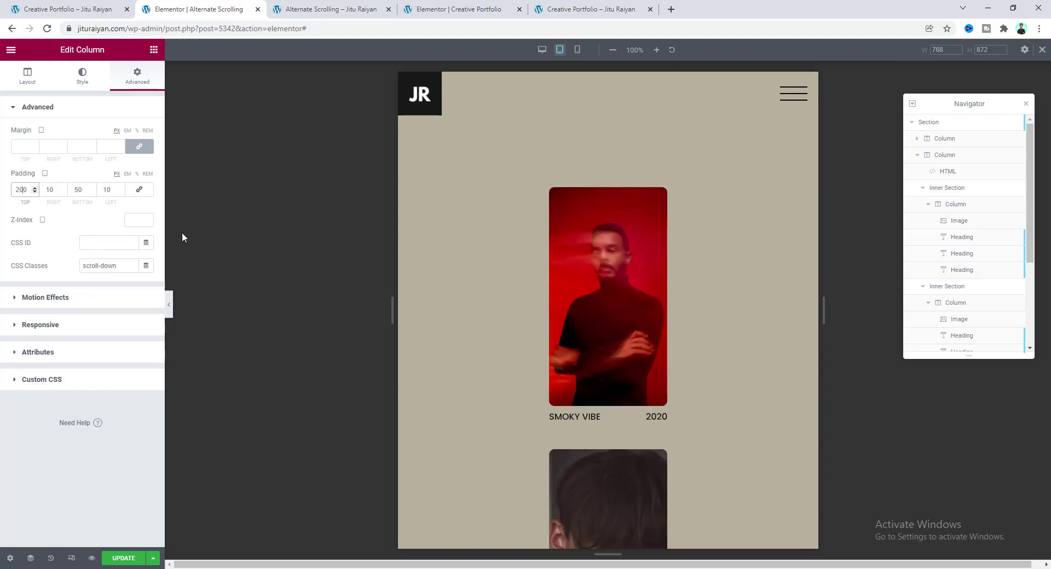
# Step: Set the right column's tablet padding to 0 top, 10 right, 50 bottom and 10 left, with the values unlinked
pyautogui.rightClick(721, 169)
pyautogui.click(742, 176)
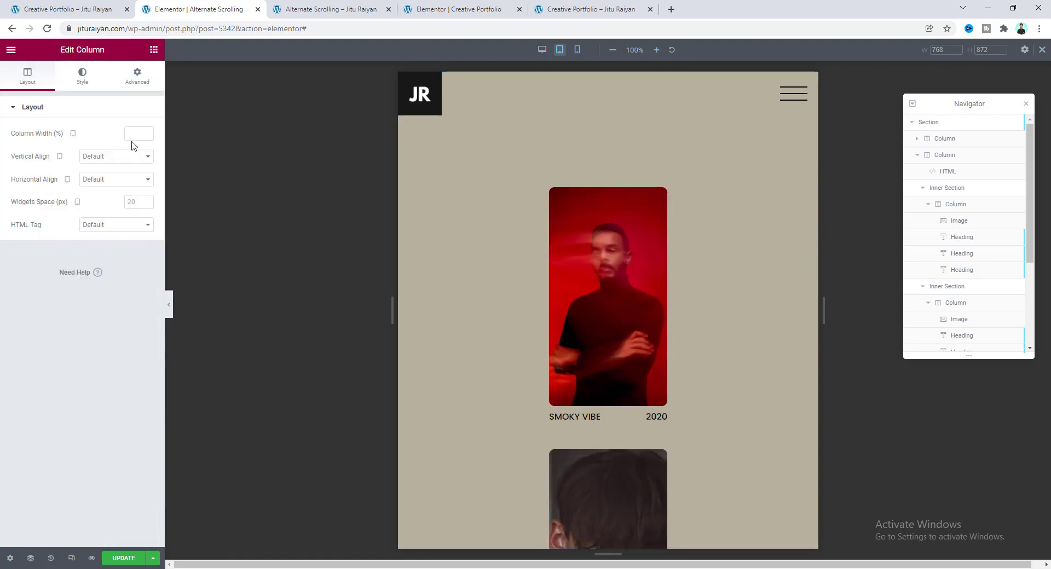
pyautogui.click(140, 83)
pyautogui.click(139, 190)
pyautogui.click(48, 190)
pyautogui.write('10')
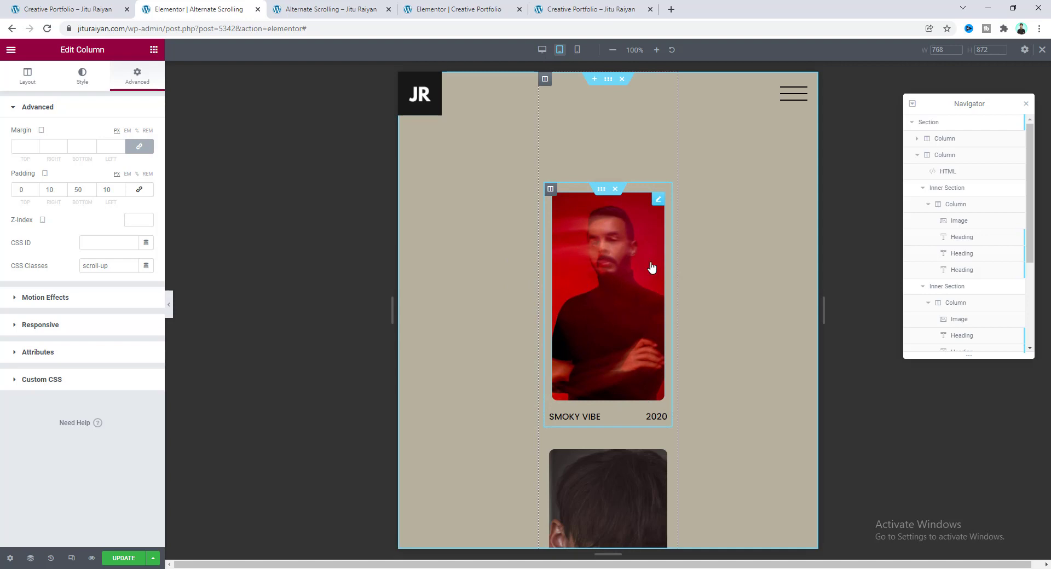
# Step: Set the SMOKY VIBE image's tablet height to 260 px
pyautogui.click(658, 201)
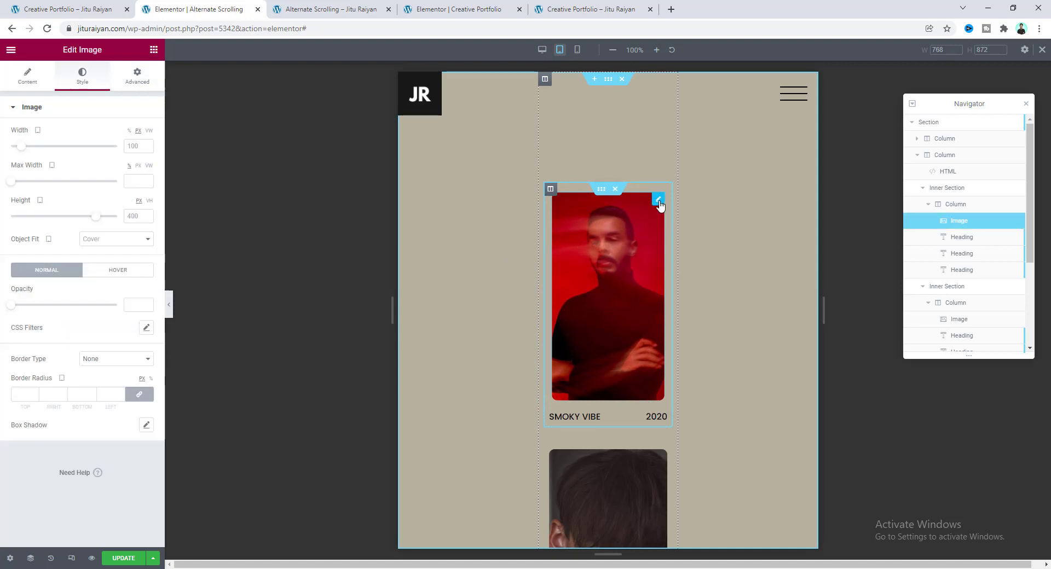
pyautogui.doubleClick(130, 216)
pyautogui.press('BackSpace')
pyautogui.write('260')
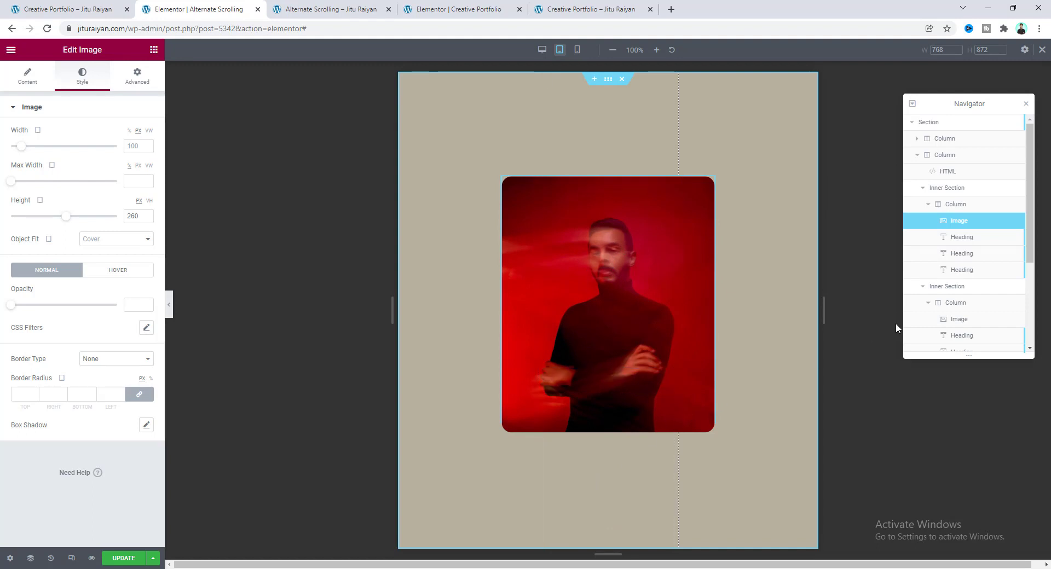
# Step: Set the SMOKY VIBE lightbox heading's tablet vertical offset to 391 px and close the enlarged image
pyautogui.click(969, 239)
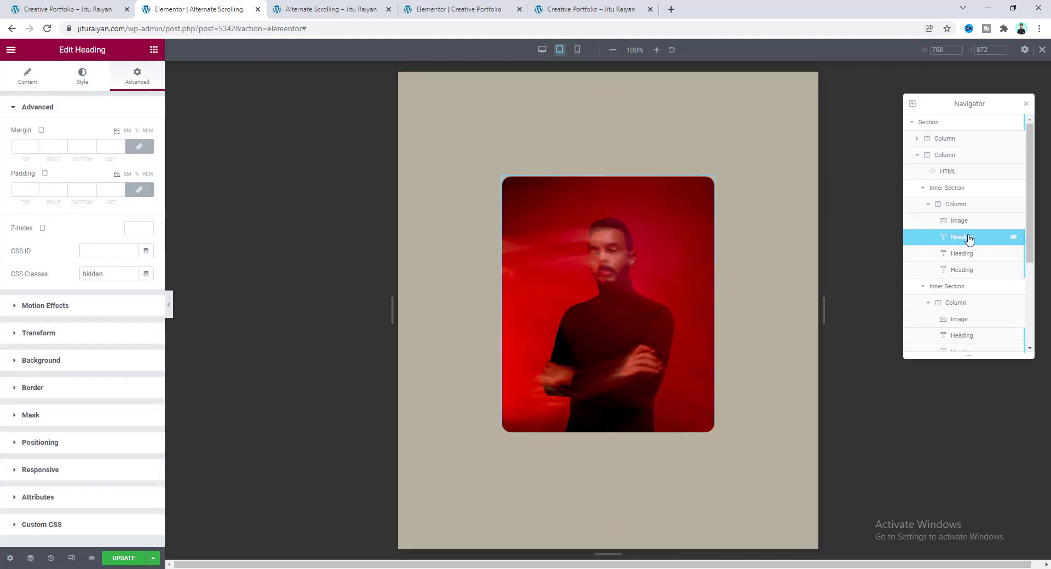
pyautogui.click(105, 448)
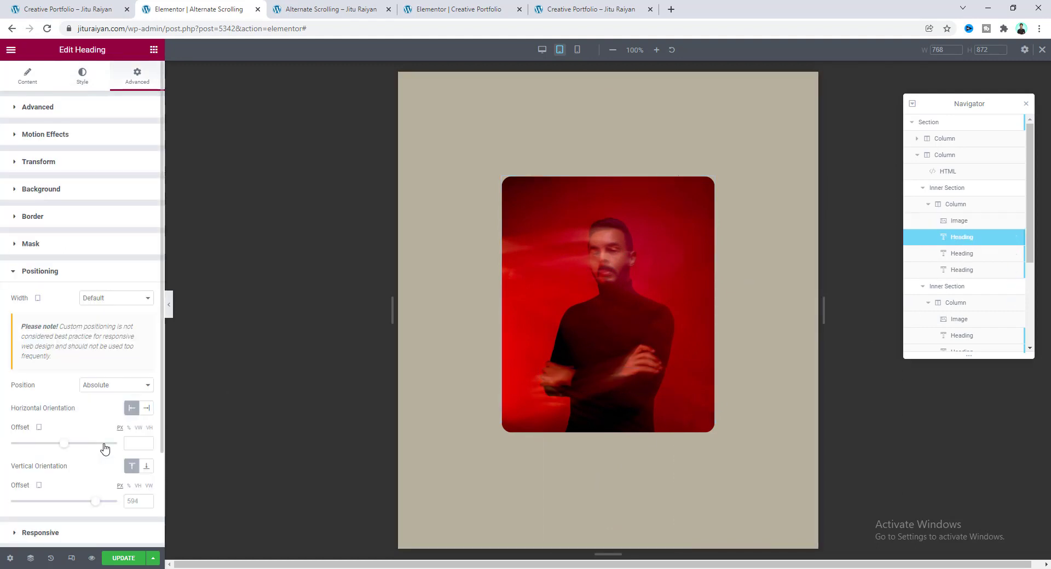
pyautogui.click(131, 500)
pyautogui.write('400')
pyautogui.press('Down')
pyautogui.press('Down')
pyautogui.press('Down')
pyautogui.press('Down')
pyautogui.press('Down')
pyautogui.press('Down')
pyautogui.press('Down')
pyautogui.press('Down')
pyautogui.press('Down')
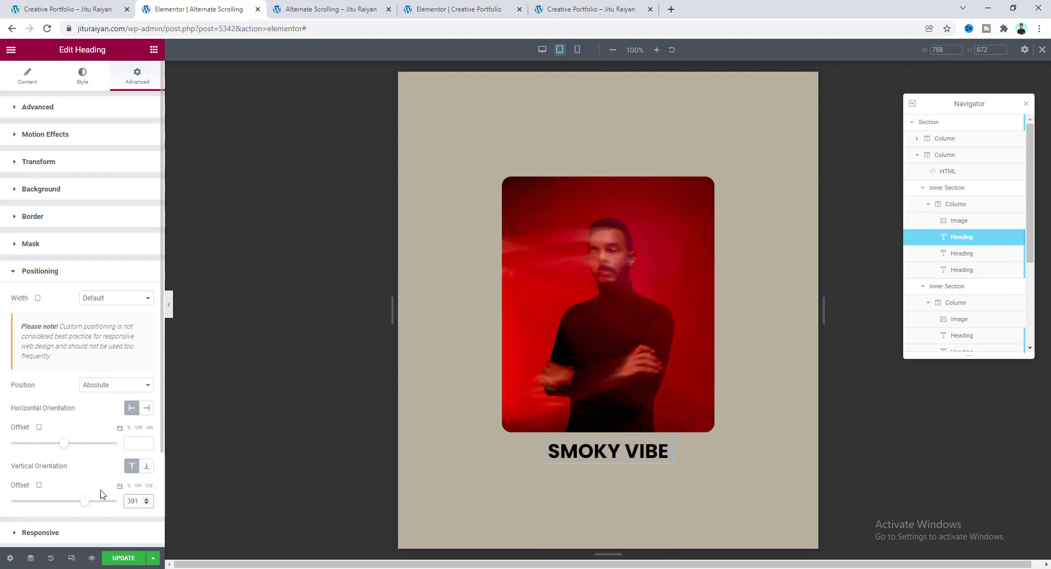
pyautogui.click(480, 423)
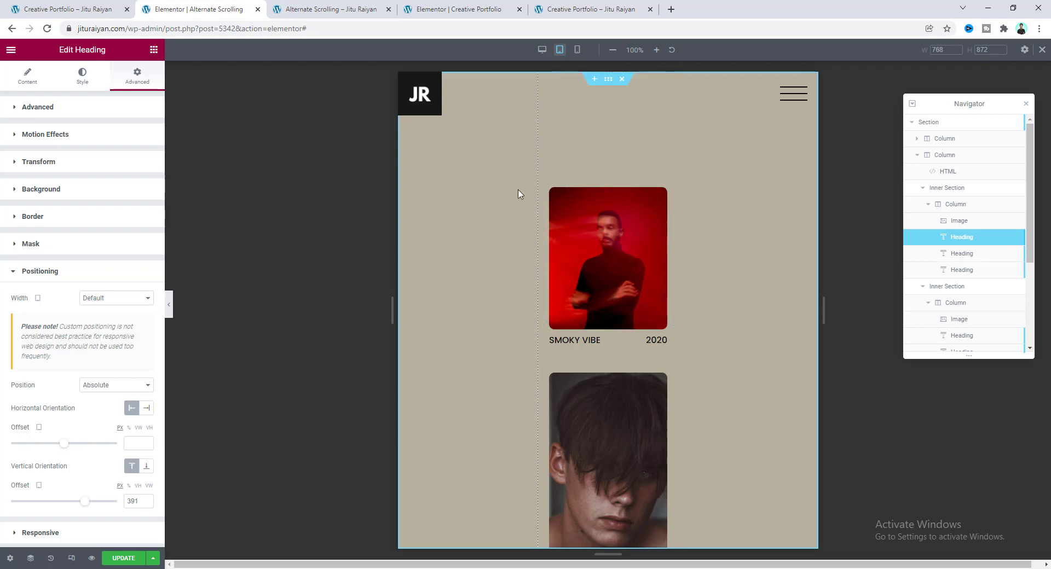
# Step: In mobile view, append the MOBILE RESPONSIVE CSS with its 767 px max-width media query to the end of the main section's custom CSS
pyautogui.click(577, 50)
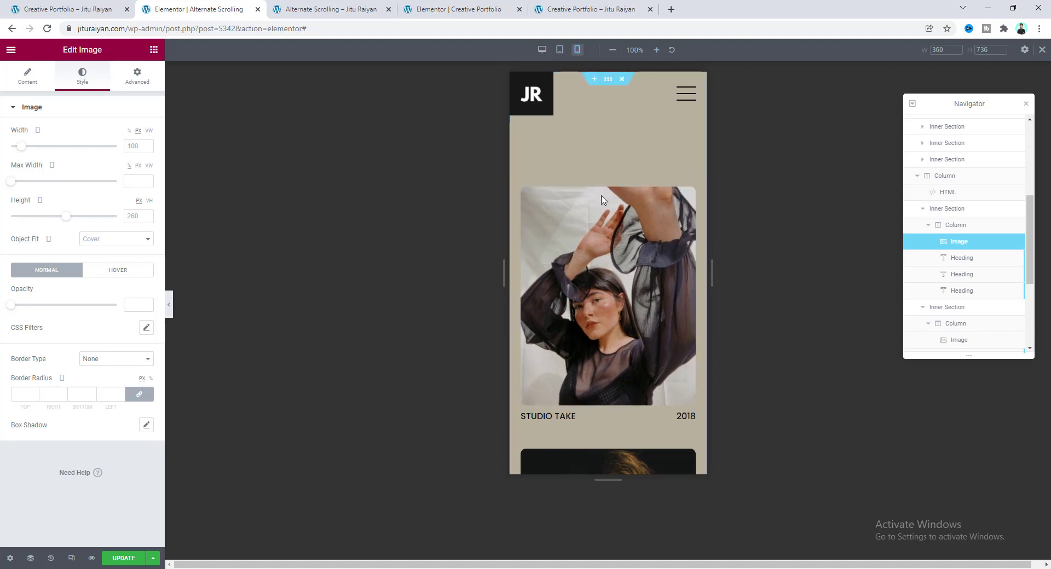
pyautogui.click(953, 124)
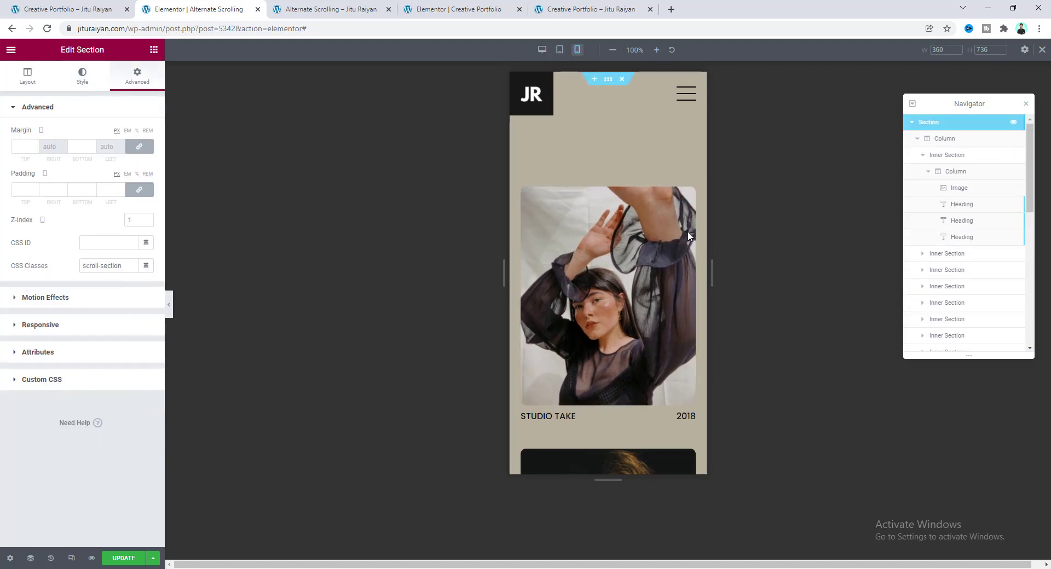
pyautogui.click(105, 379)
pyautogui.scroll(-15, 107, 376)
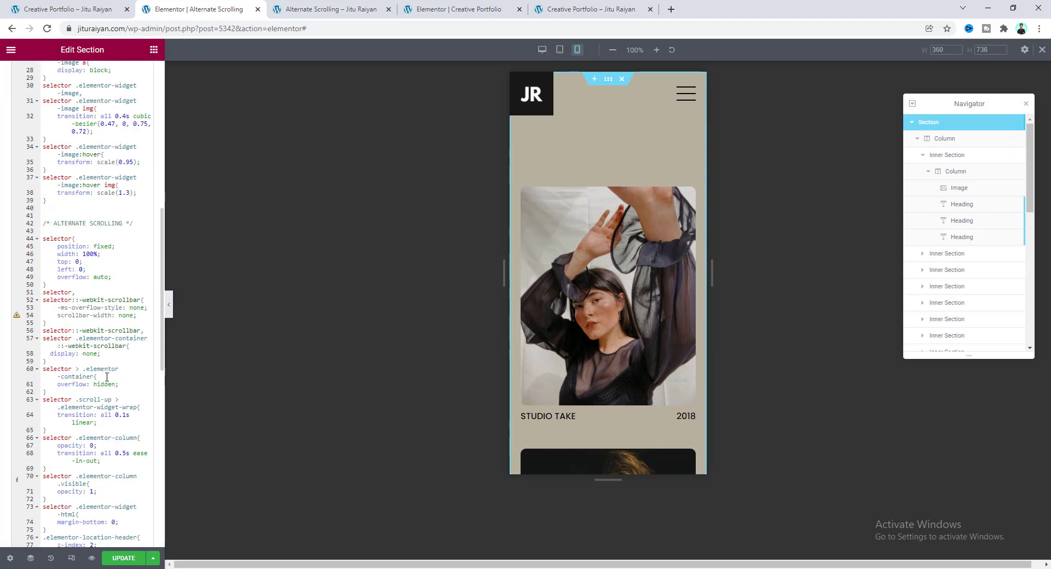
pyautogui.scroll(-3, 107, 377)
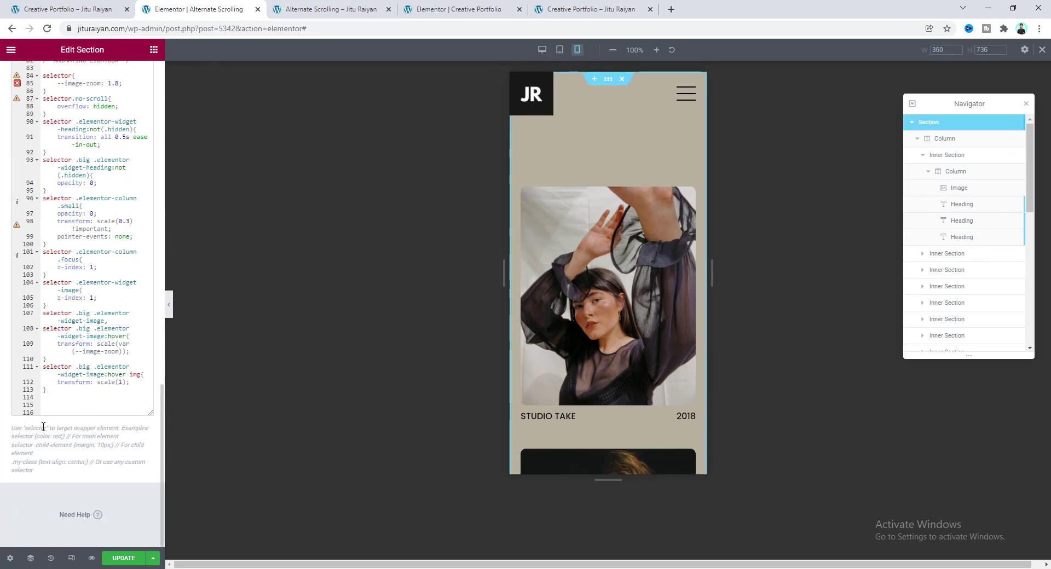
pyautogui.click(53, 411)
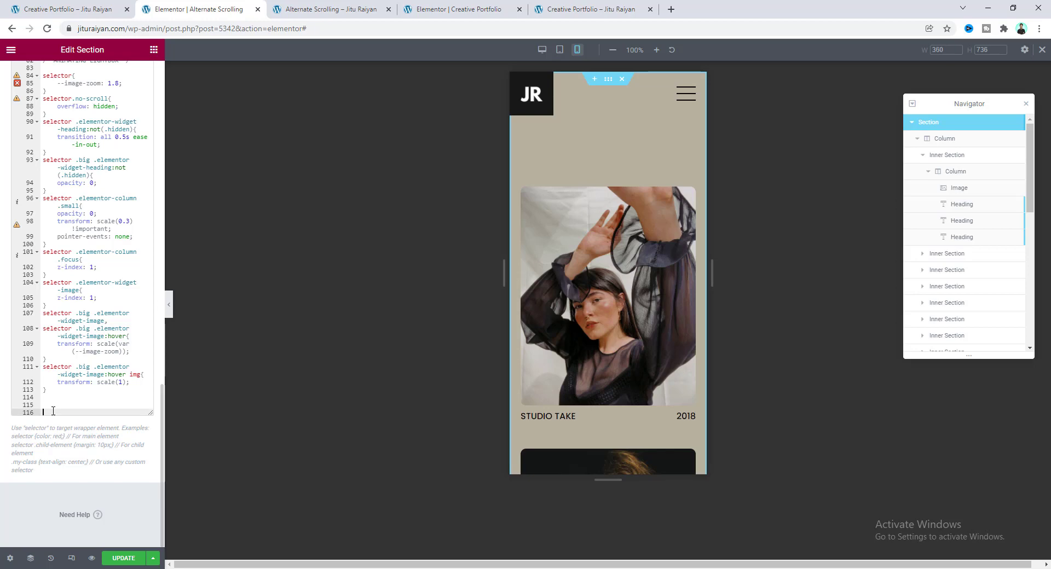
pyautogui.hotkey('ctrl', 'v')
pyautogui.scroll(-2, 626, 337)
pyautogui.scroll(-10, 627, 337)
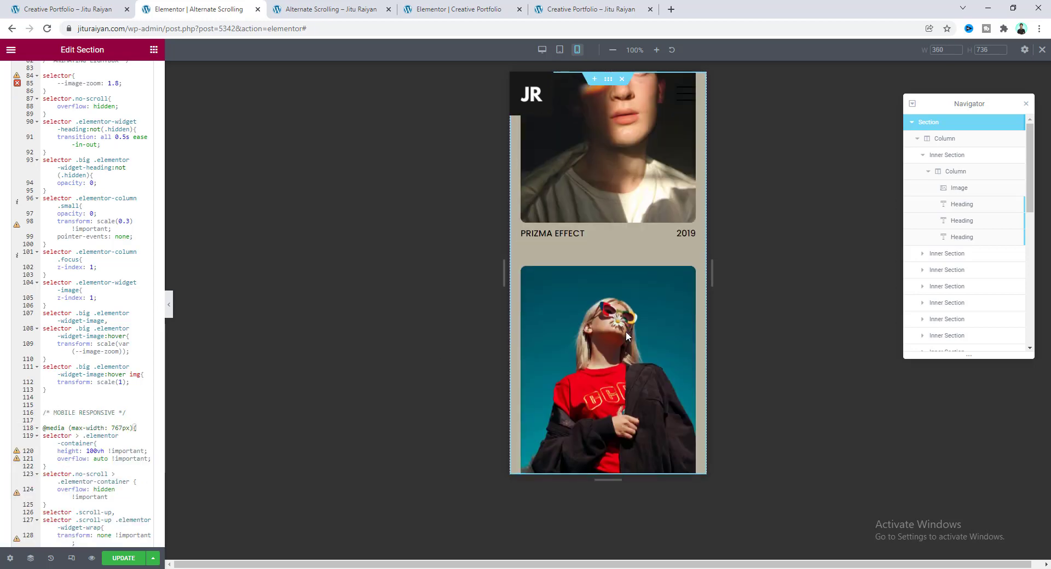
pyautogui.scroll(-6, 627, 336)
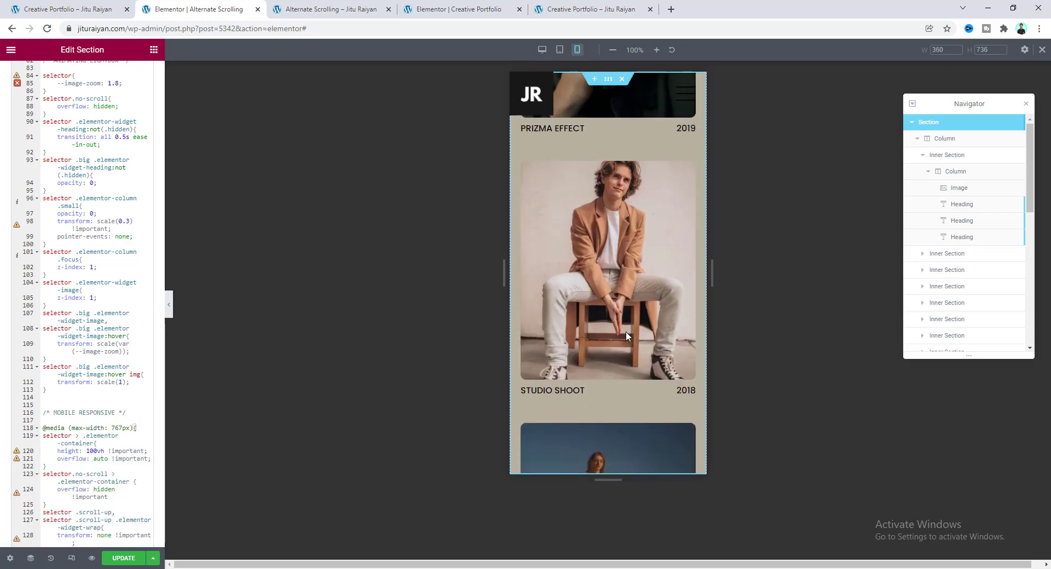
# Step: Set the SMOKY VIBE image's mobile height to 360 px and check its enlarged lightbox view
pyautogui.click(602, 343)
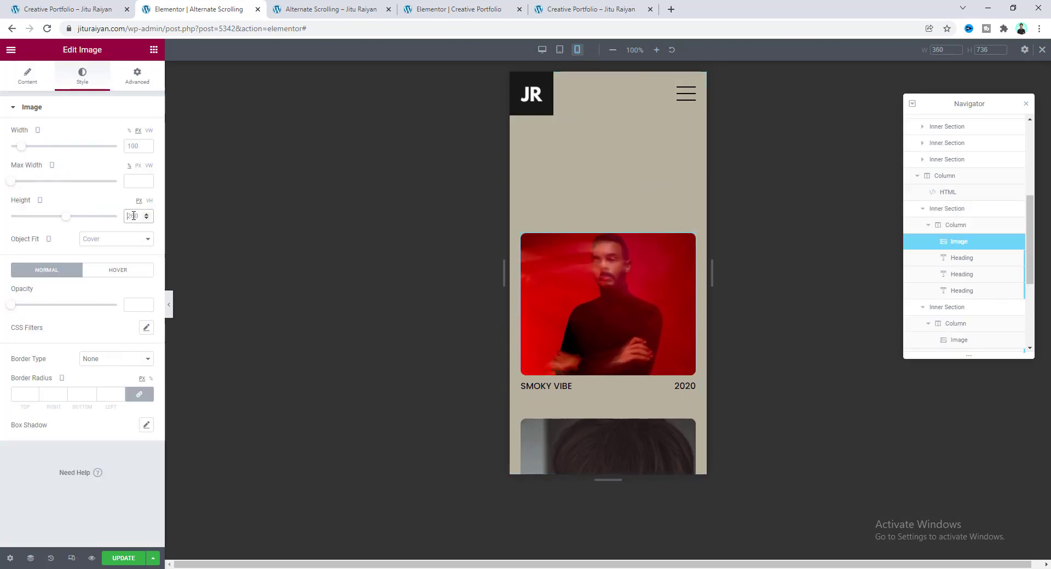
pyautogui.write('360')
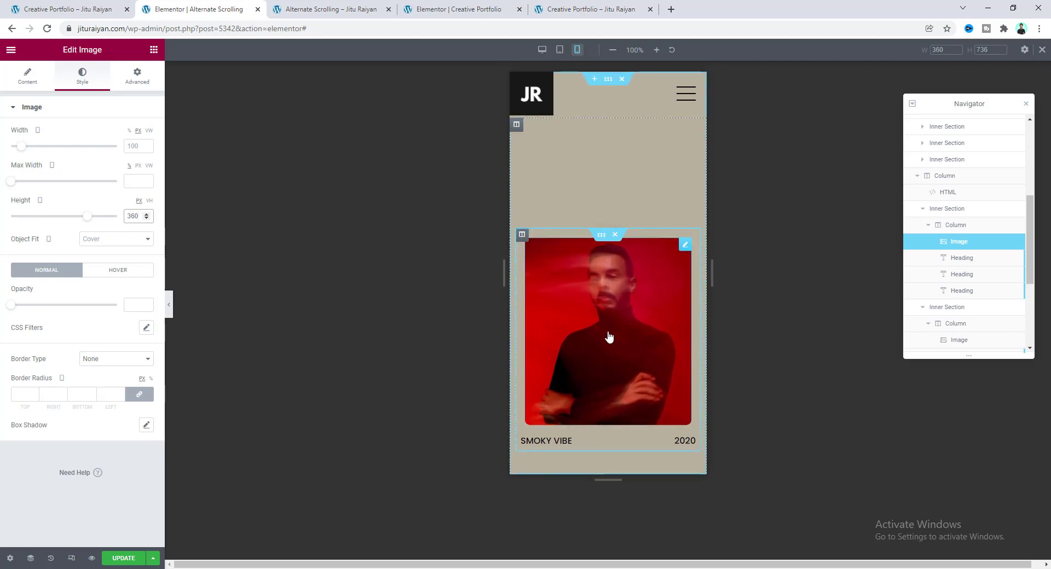
pyautogui.scroll(-2, 609, 336)
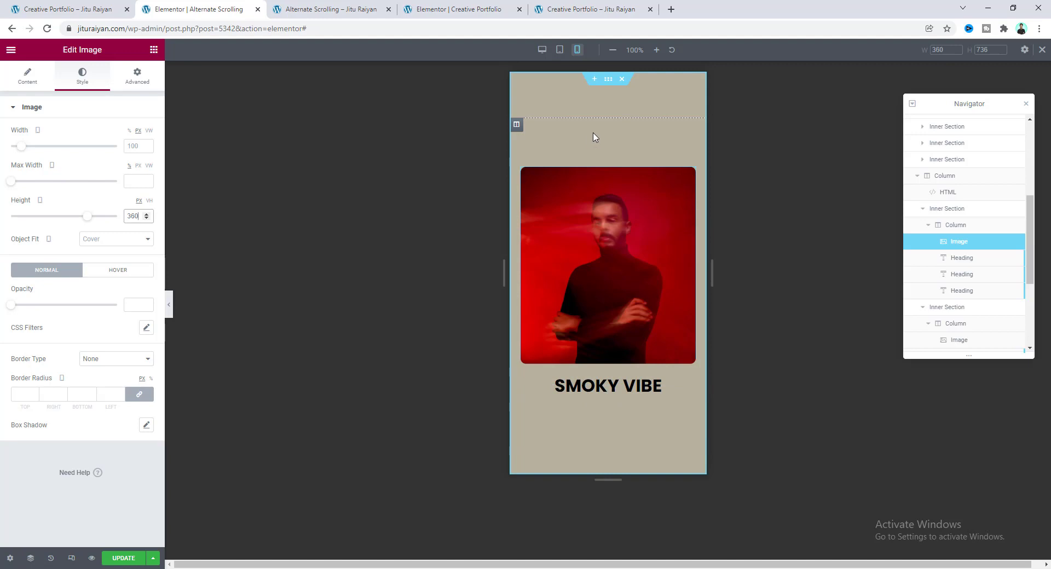
pyautogui.scroll(2, 588, 164)
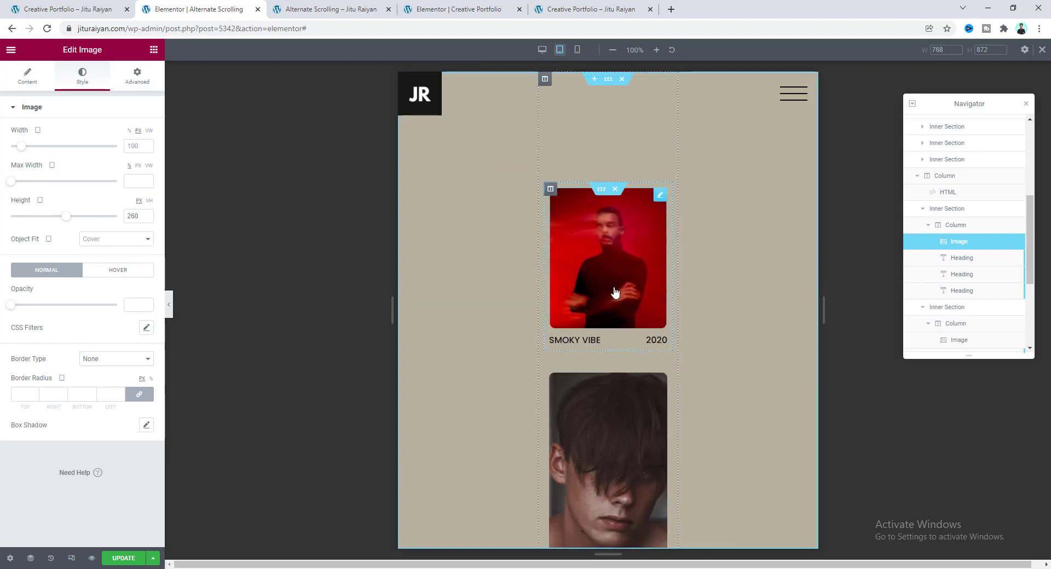
# Step: Copy the SMOKY VIBE image's style onto the PERSONAL PHOTOS image
pyautogui.rightClick(973, 243)
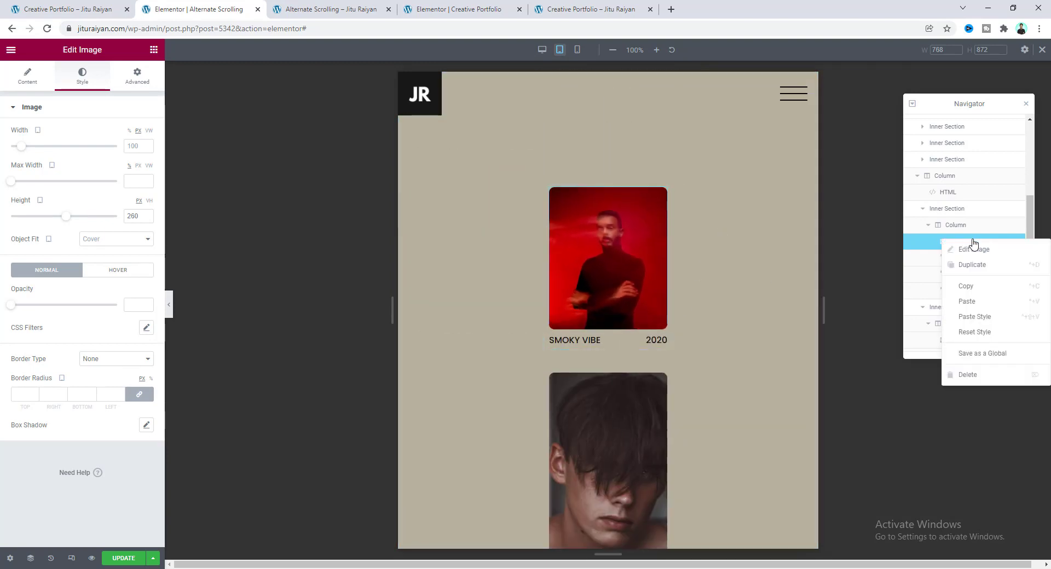
pyautogui.click(966, 285)
pyautogui.scroll(-2, 963, 281)
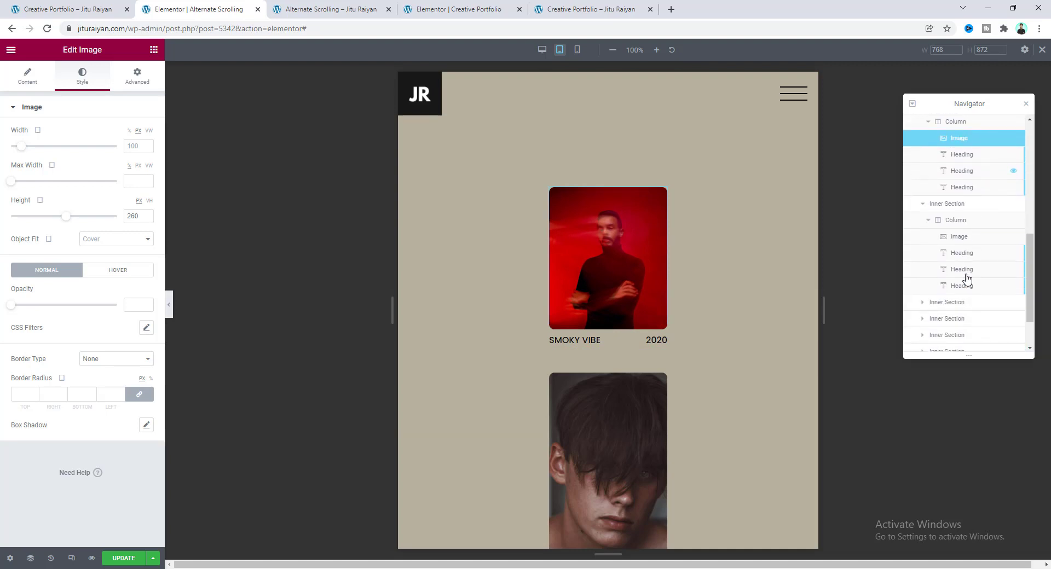
pyautogui.click(963, 232)
pyautogui.rightClick(963, 230)
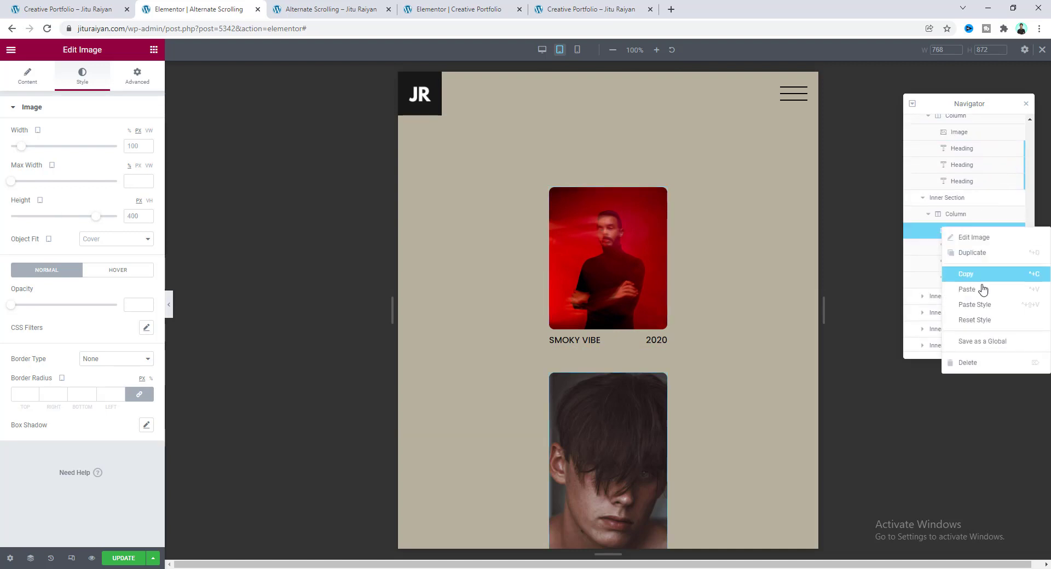
pyautogui.click(987, 308)
pyautogui.scroll(1, 964, 253)
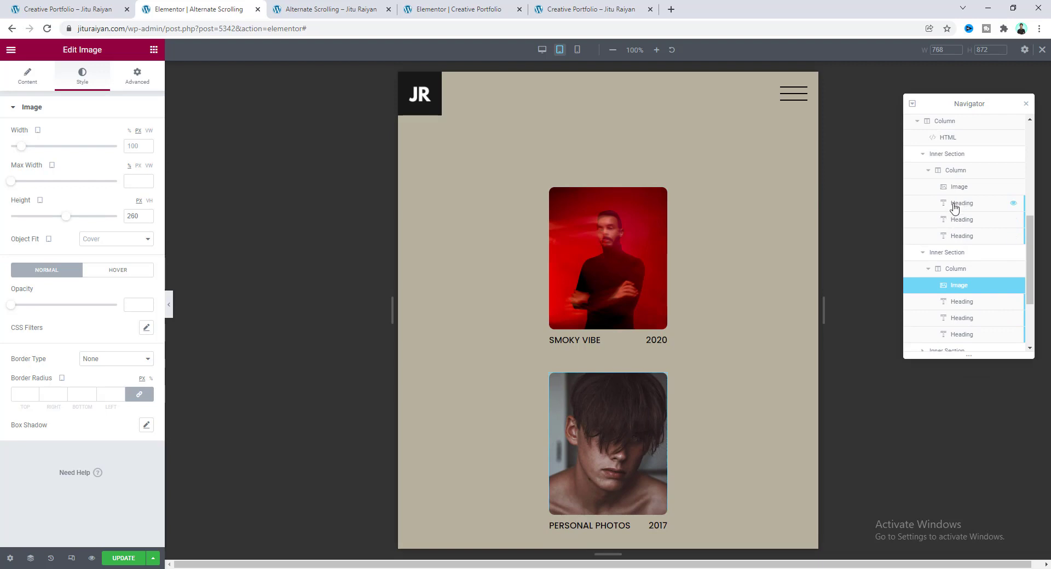
# Step: Copy the style of SMOKY VIBE's hidden lightbox heading onto the PERSONAL PHOTOS lightbox heading
pyautogui.click(964, 203)
pyautogui.rightClick(964, 203)
pyautogui.click(971, 244)
pyautogui.scroll(-1, 976, 248)
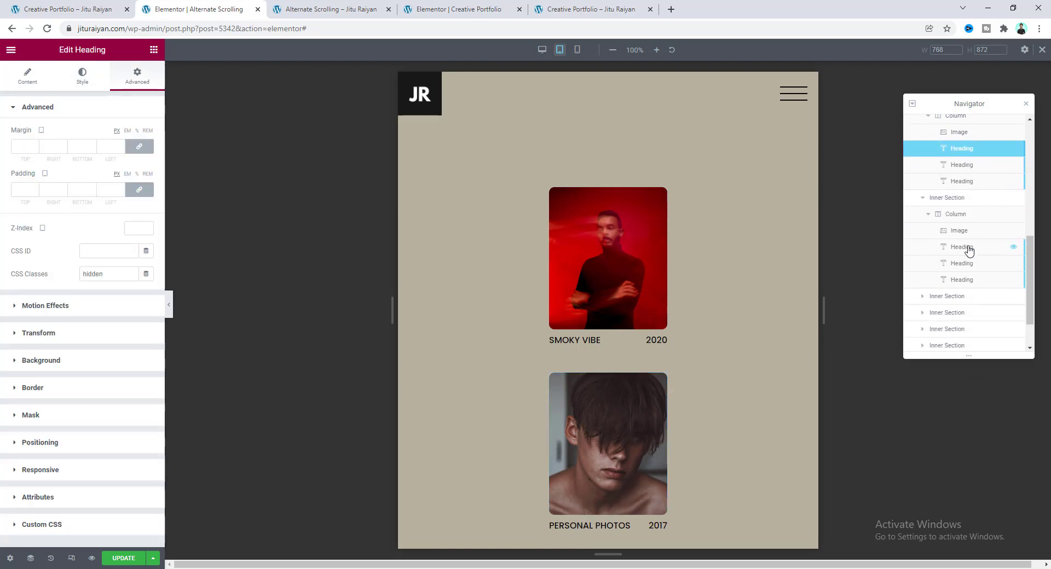
pyautogui.click(975, 248)
pyautogui.rightClick(975, 247)
pyautogui.click(979, 327)
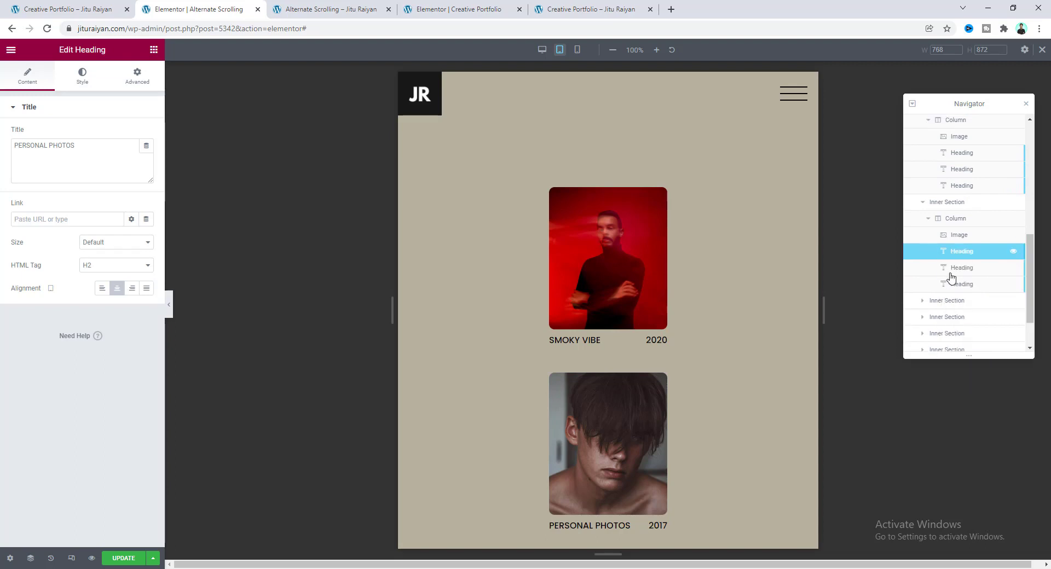
# Step: Copy the PERSONAL PHOTOS image as the style source for the remaining images
pyautogui.click(959, 236)
pyautogui.rightClick(959, 237)
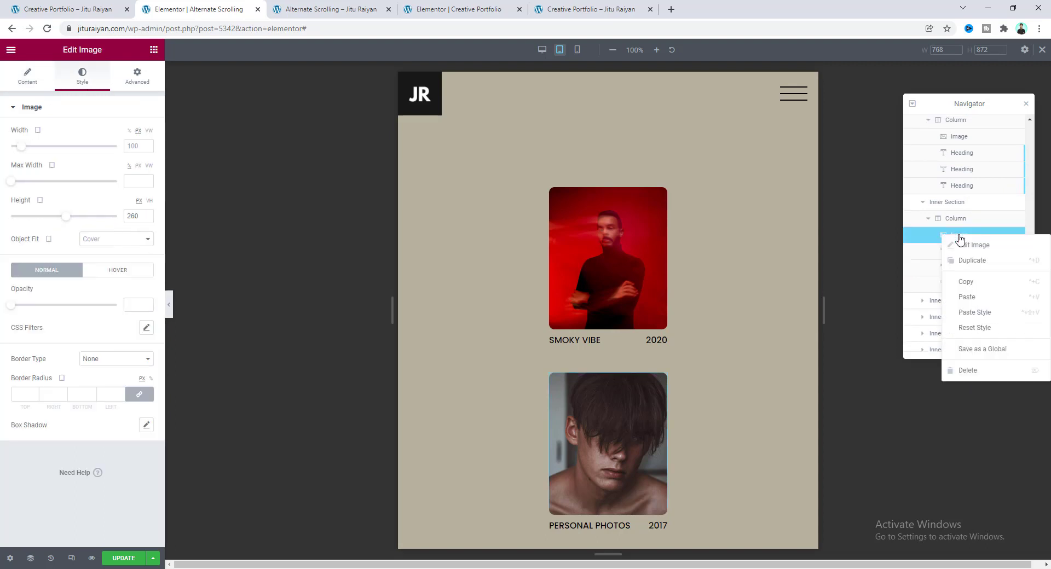
pyautogui.click(979, 282)
pyautogui.scroll(-2, 971, 276)
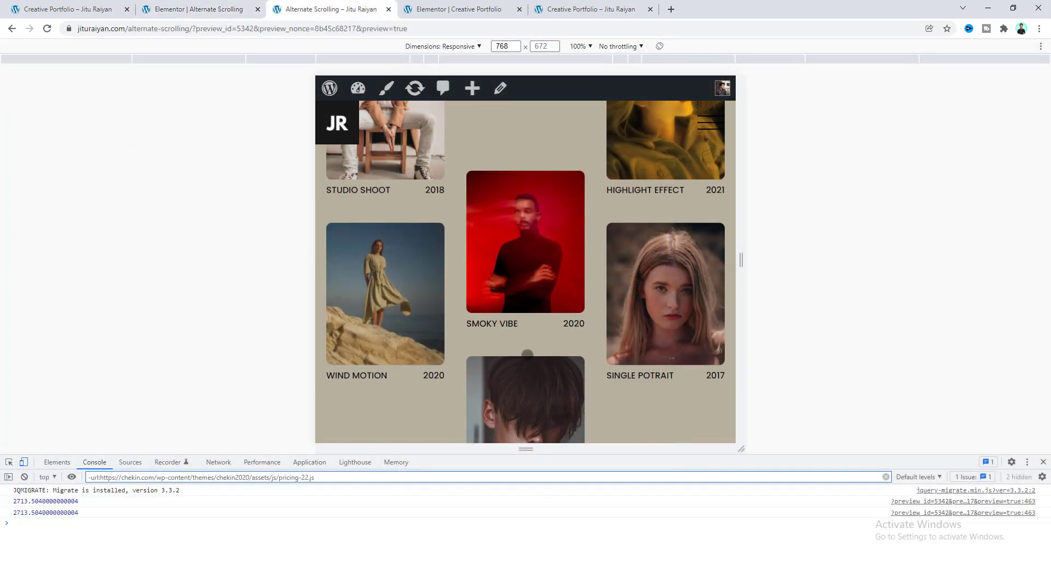
# Step: In the page preview, check the PRIZMA EFFECT lightbox at tablet width and the column scrolling at a viewport width of 360 px
pyautogui.click(398, 373)
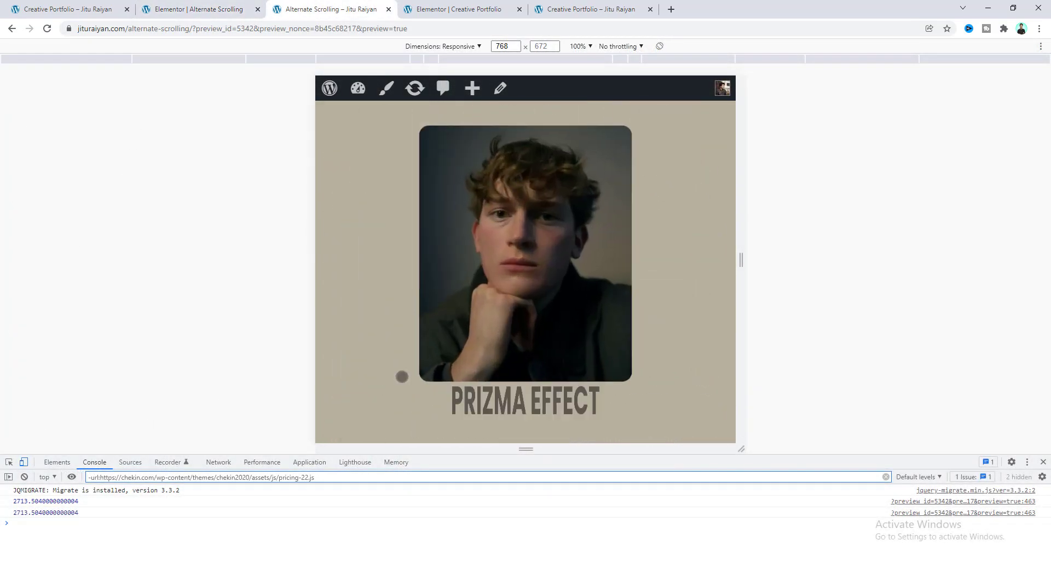
pyautogui.click(365, 350)
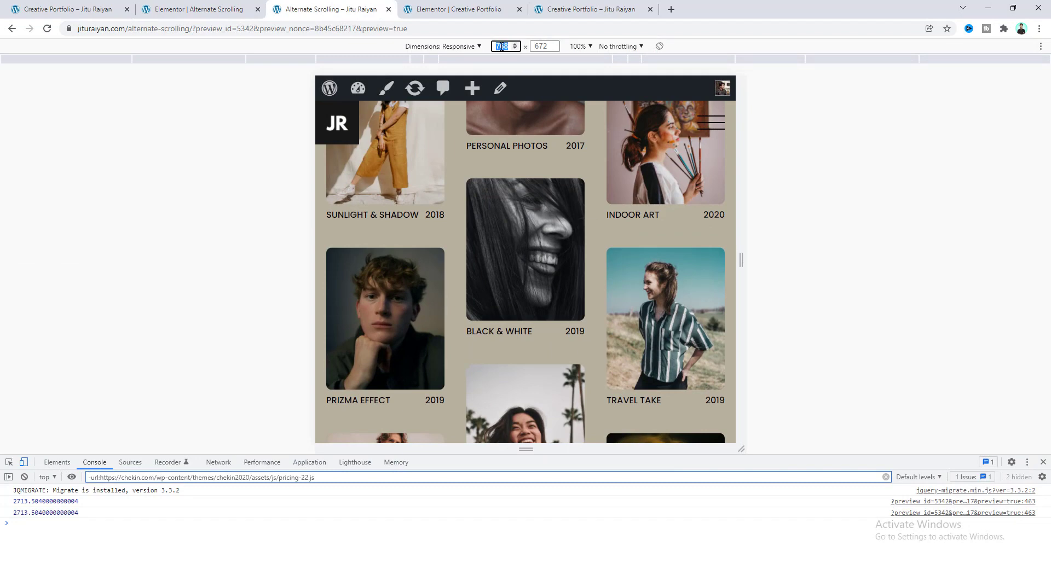
pyautogui.write('360')
pyautogui.press('Return')
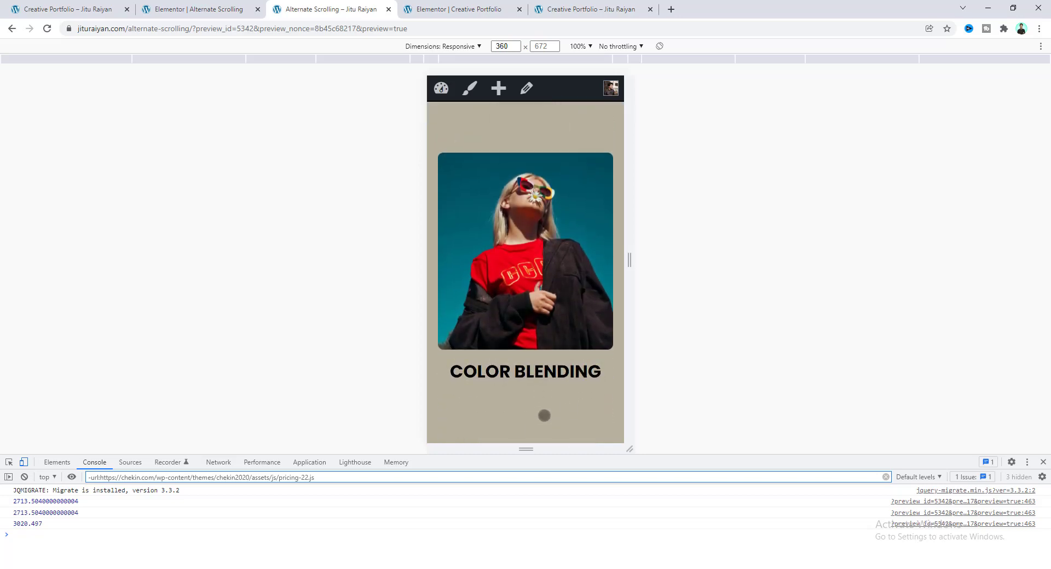
pyautogui.scroll(-5, 527, 285)
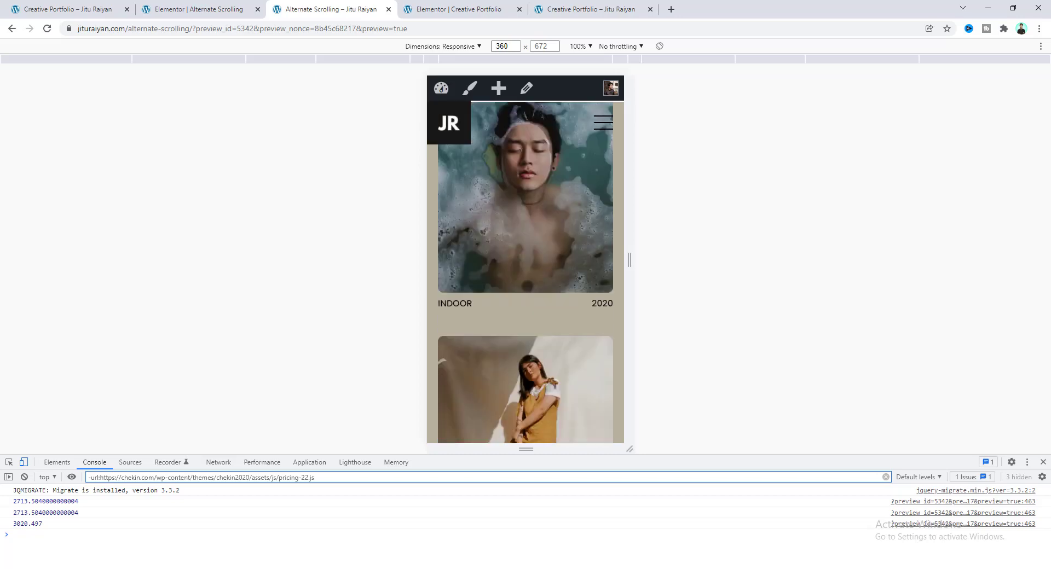
pyautogui.scroll(-6, 527, 285)
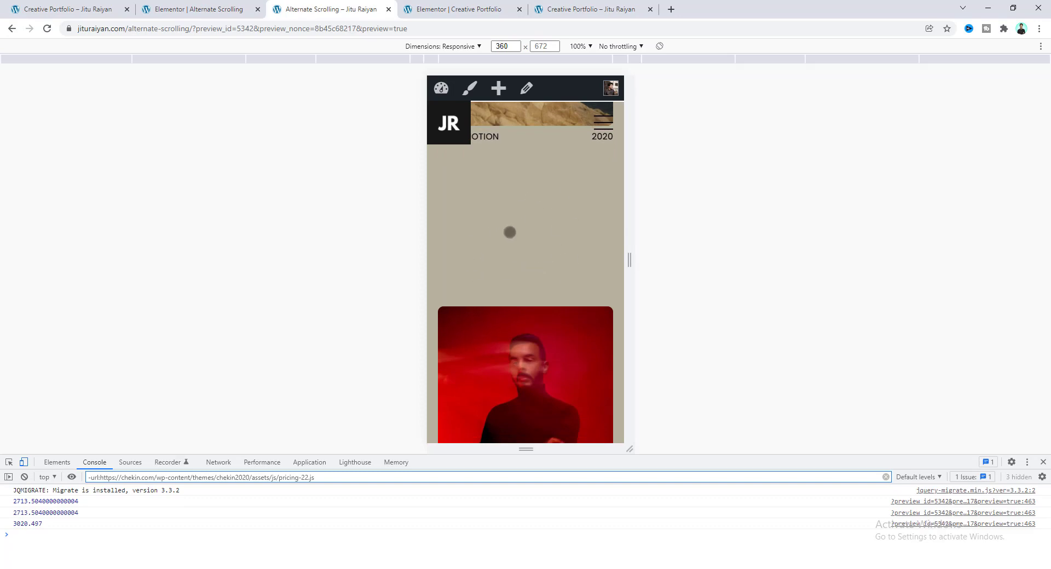
# Step: Back in the Elementor editor, unlink the first column's mobile padding and set it to 120 top, 10 right, 0 bottom and 10 left
pyautogui.click(216, 6)
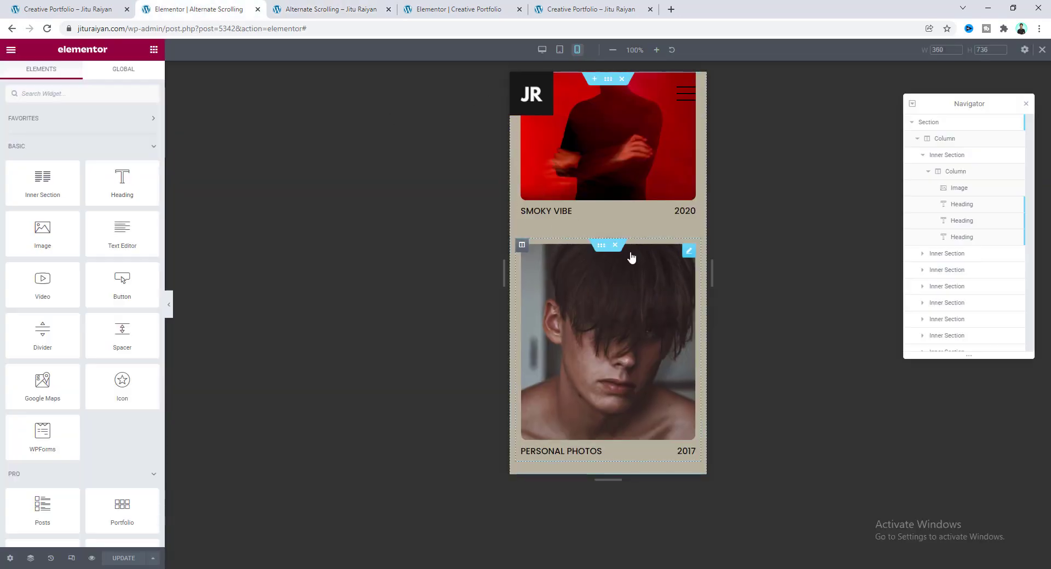
pyautogui.scroll(5, 629, 253)
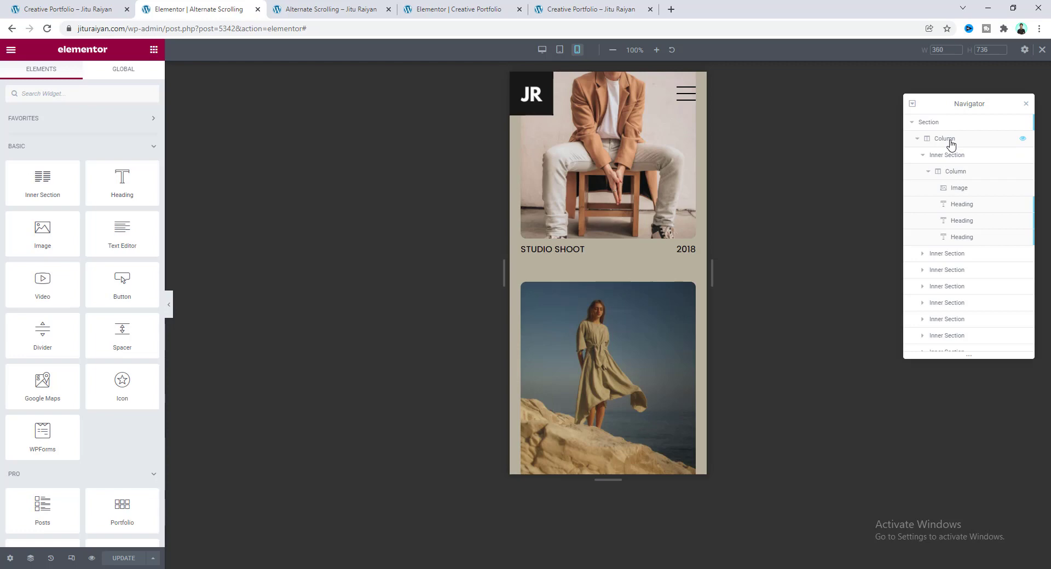
pyautogui.click(950, 141)
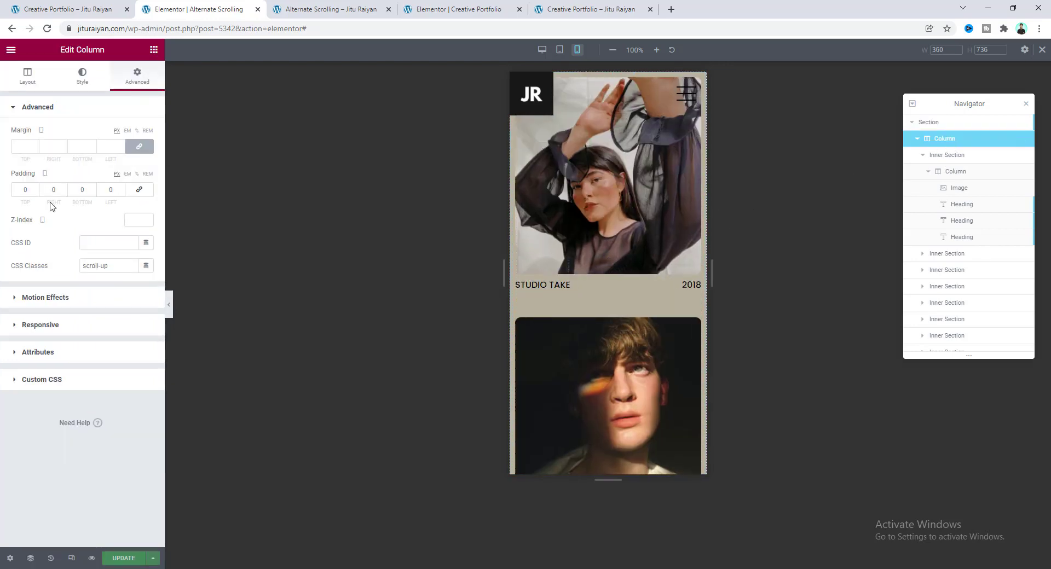
pyautogui.click(139, 189)
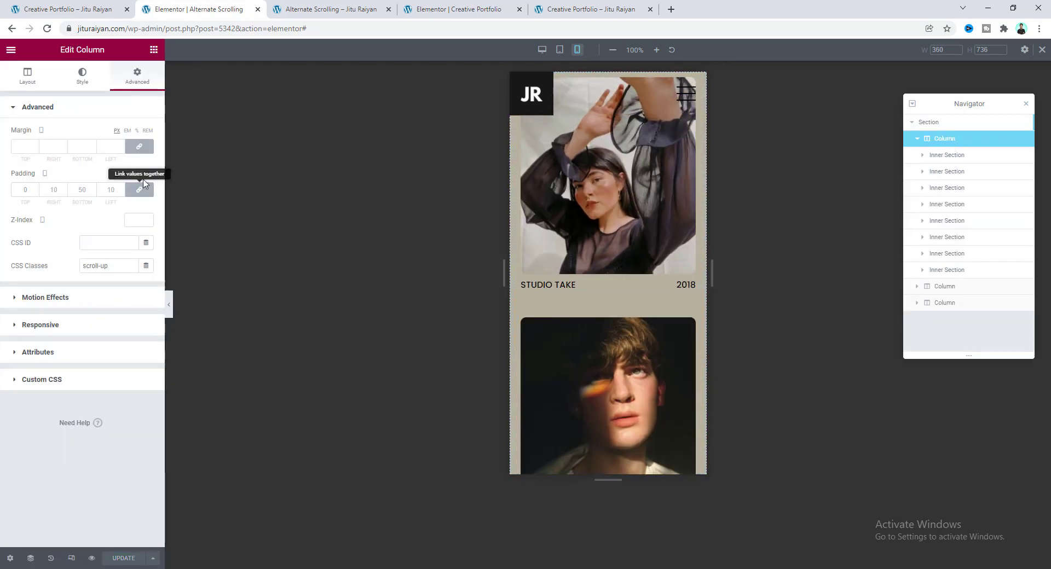
pyautogui.write('120')
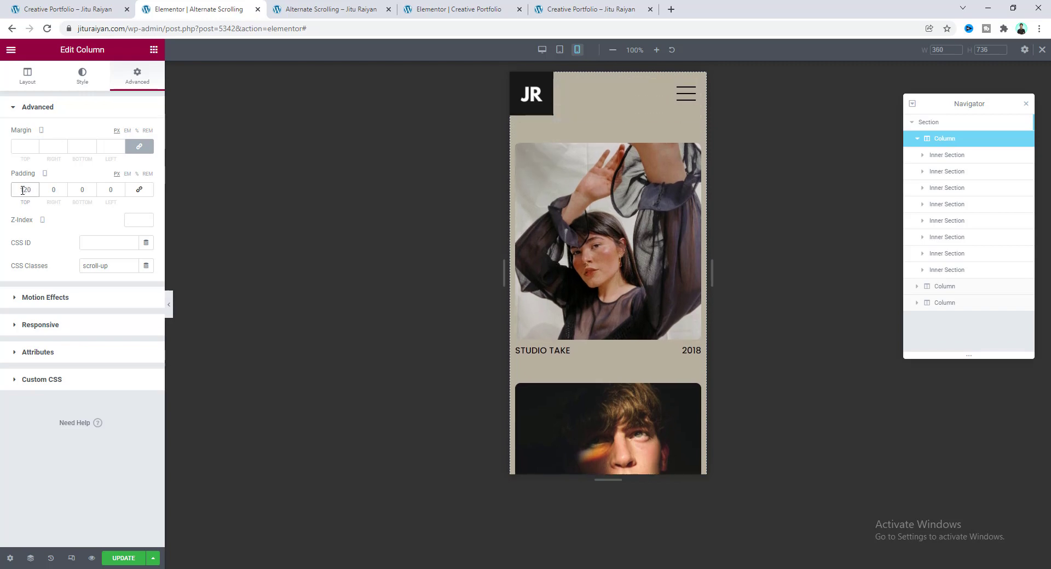
pyautogui.press('Tab')
pyautogui.write('10')
pyautogui.press('Tab')
pyautogui.press('Tab')
pyautogui.write('10')
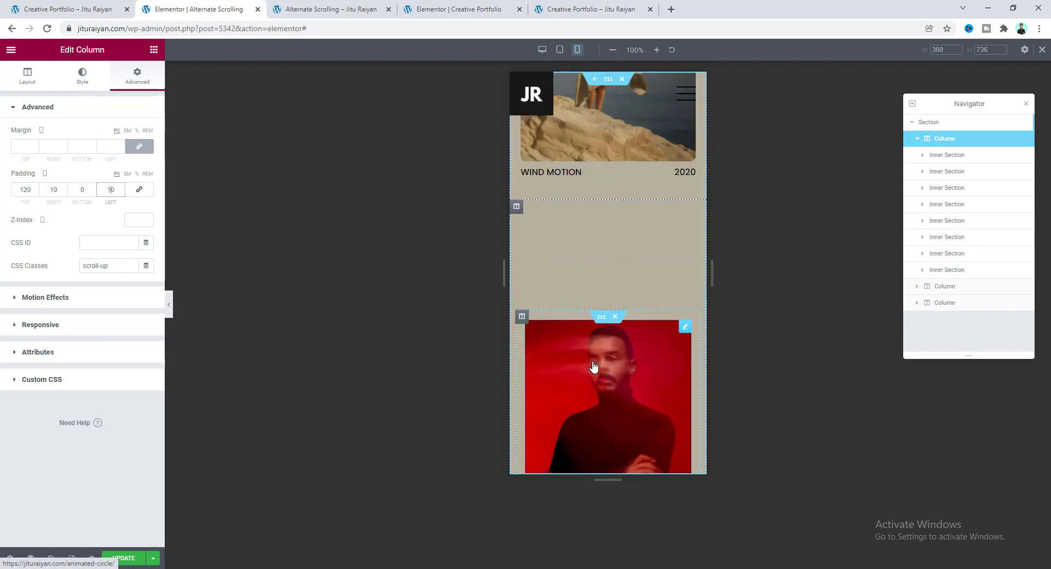
# Step: Set the middle column's mobile padding to 0 top, 10 right, 0 bottom and 10 left, and check the spacing between columns
pyautogui.click(516, 206)
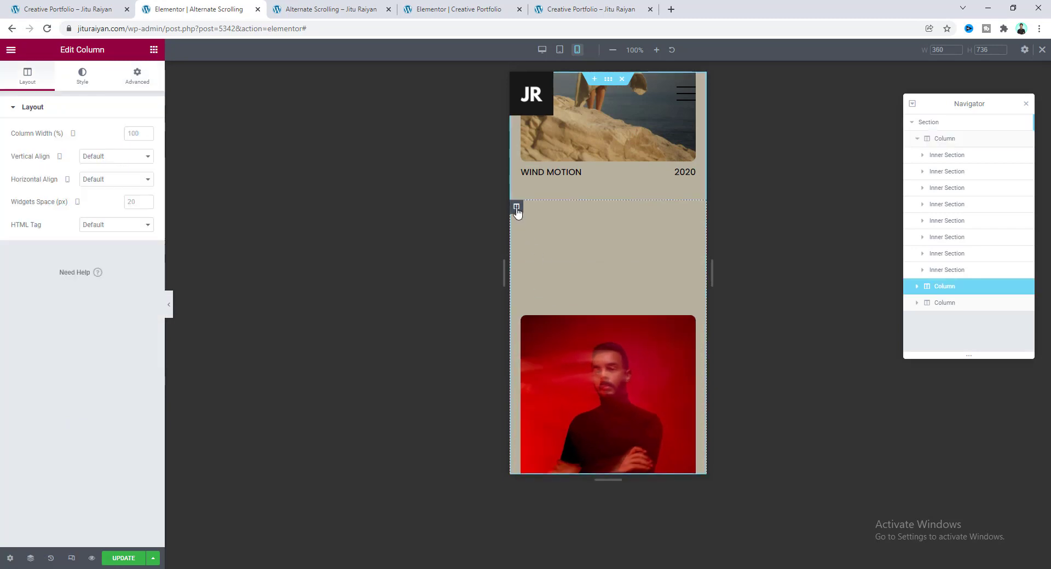
pyautogui.click(139, 81)
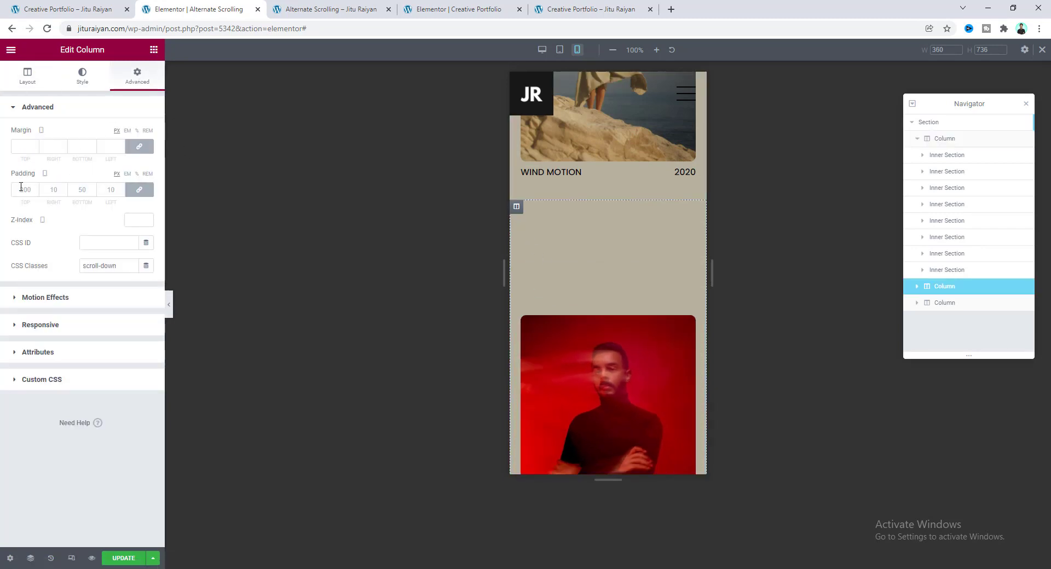
pyautogui.click(139, 189)
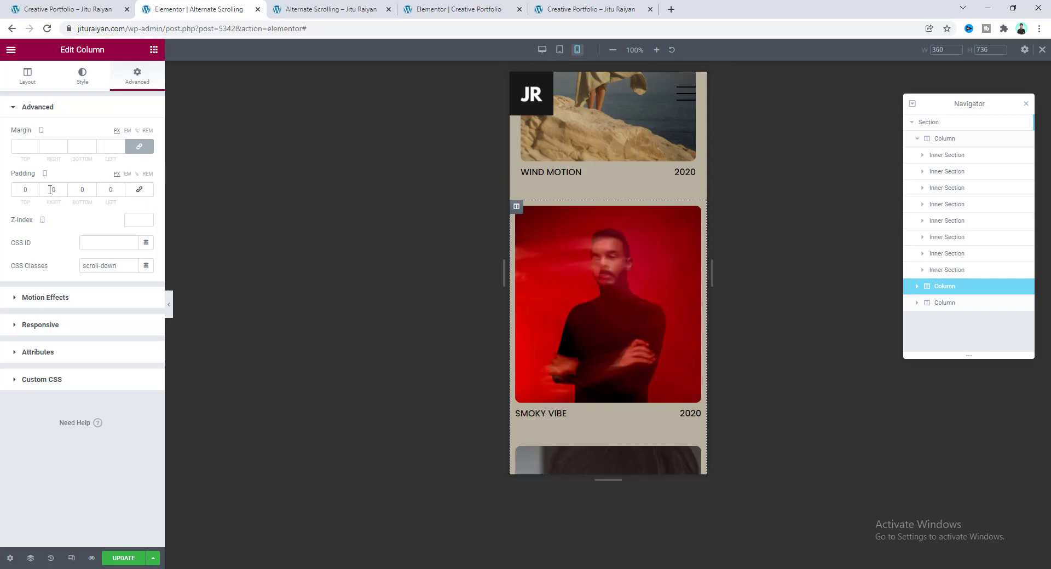
pyautogui.scroll(-20, 645, 320)
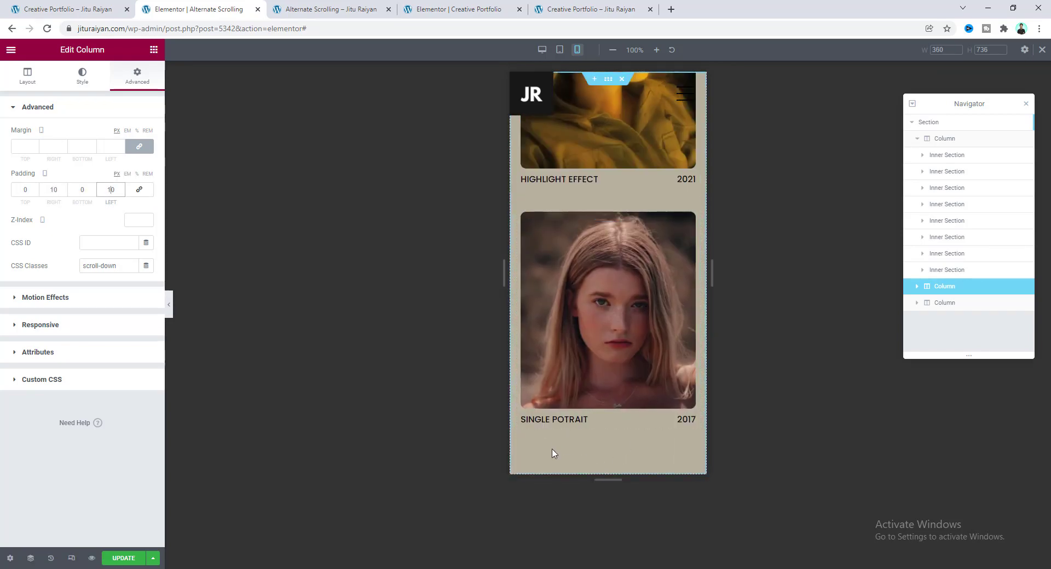
pyautogui.scroll(15, 638, 307)
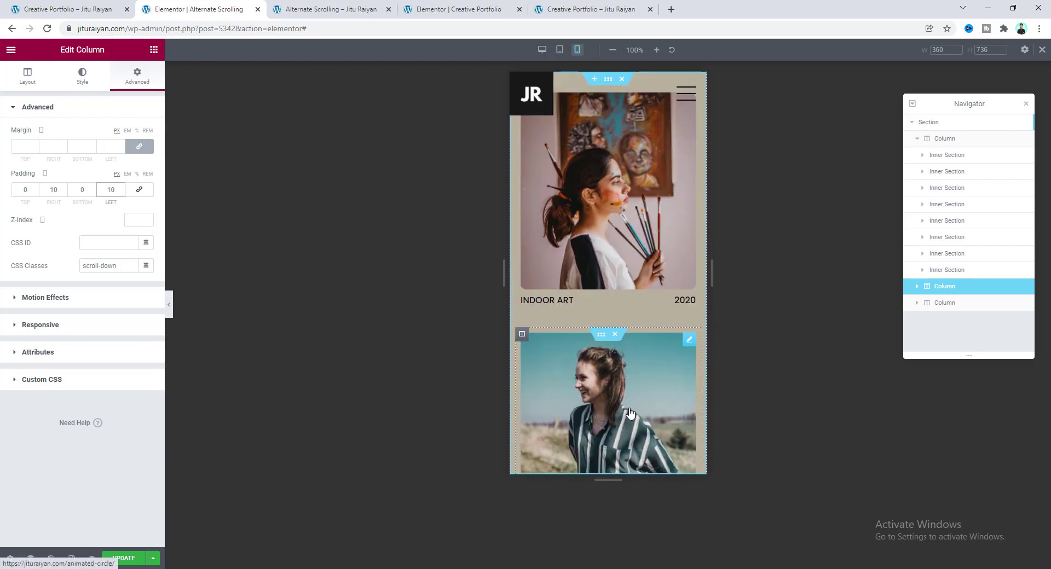
# Step: Review the gaps between the stacked portfolio images throughout the mobile layout, working back towards the start of the page
pyautogui.scroll(5, 630, 295)
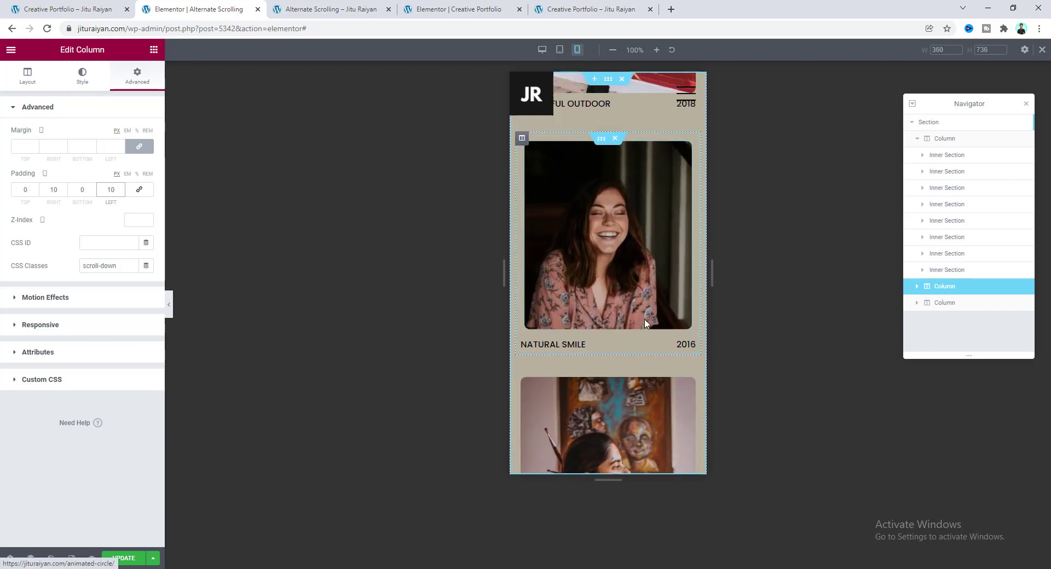
pyautogui.scroll(10, 613, 280)
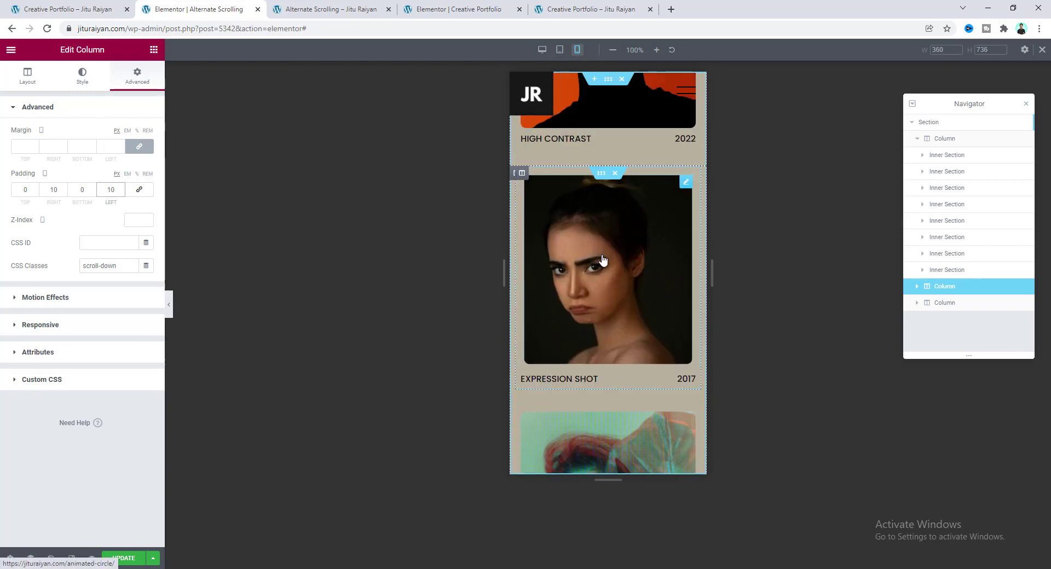
pyautogui.scroll(15, 612, 290)
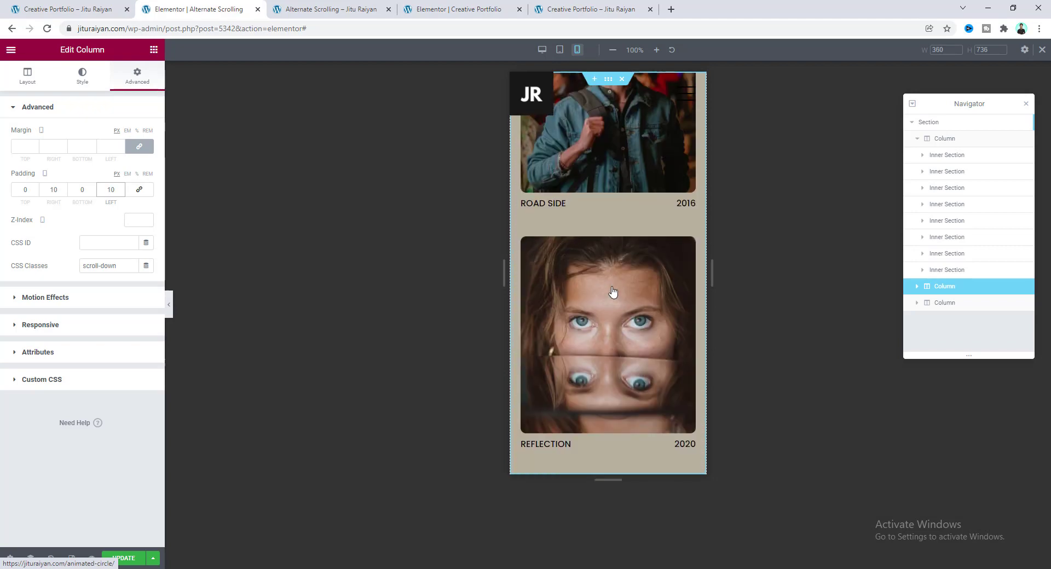
pyautogui.scroll(10, 638, 301)
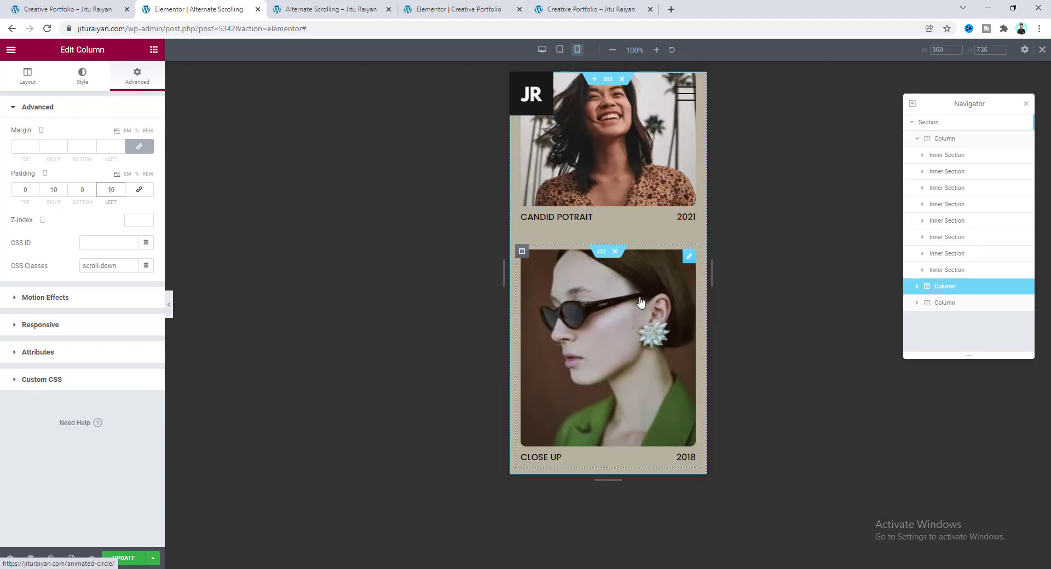
pyautogui.scroll(5, 648, 225)
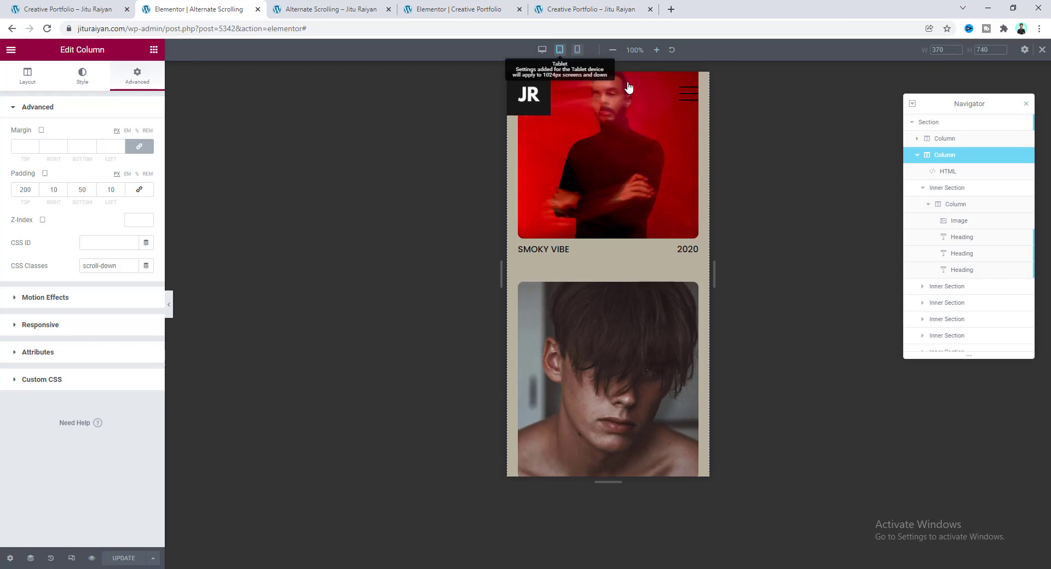
# Step: In tablet view, open the site header for editing and set its section background color to #B7B19F
pyautogui.click(559, 51)
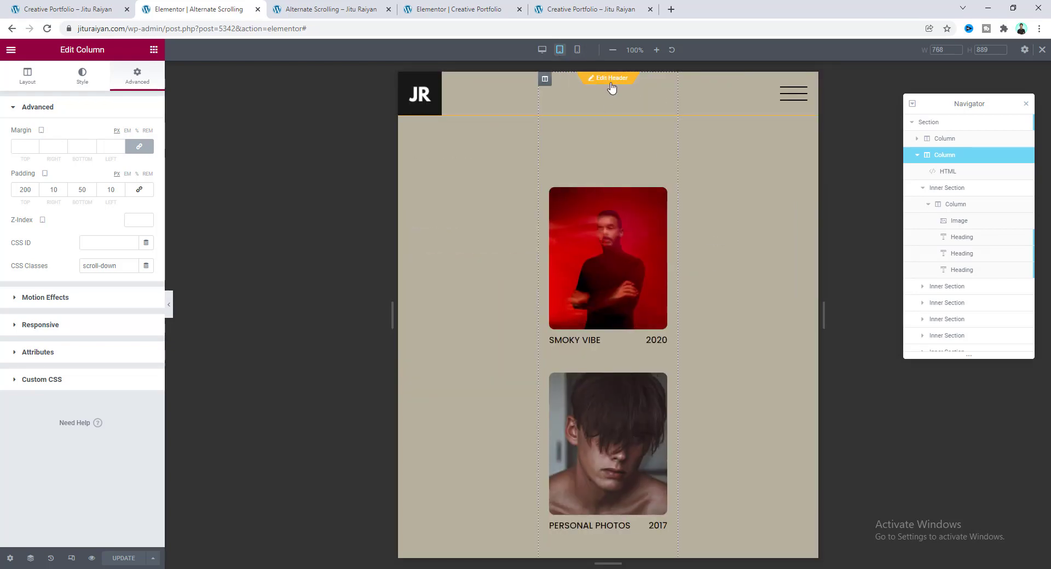
pyautogui.click(611, 80)
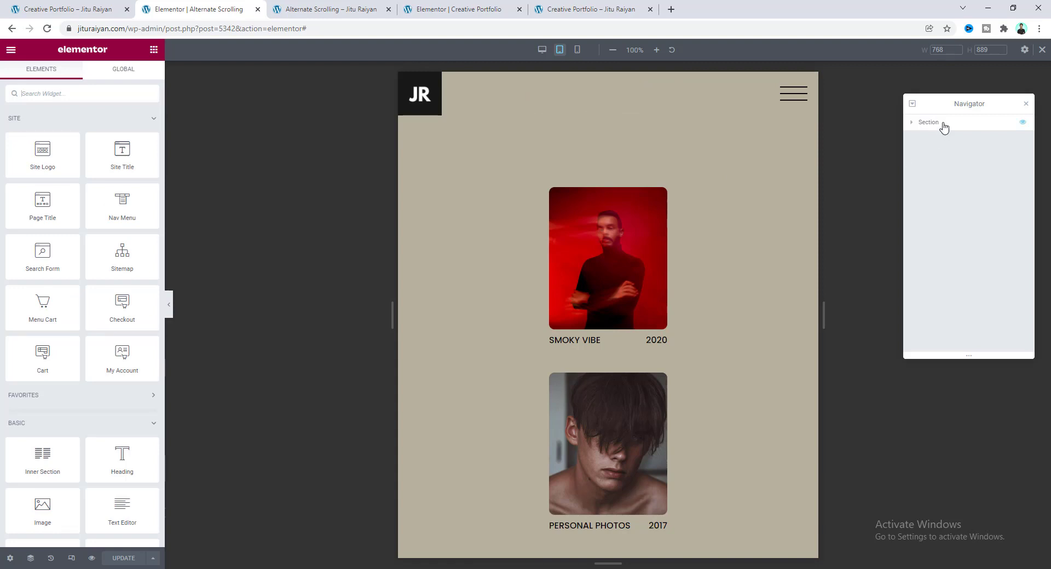
pyautogui.click(943, 124)
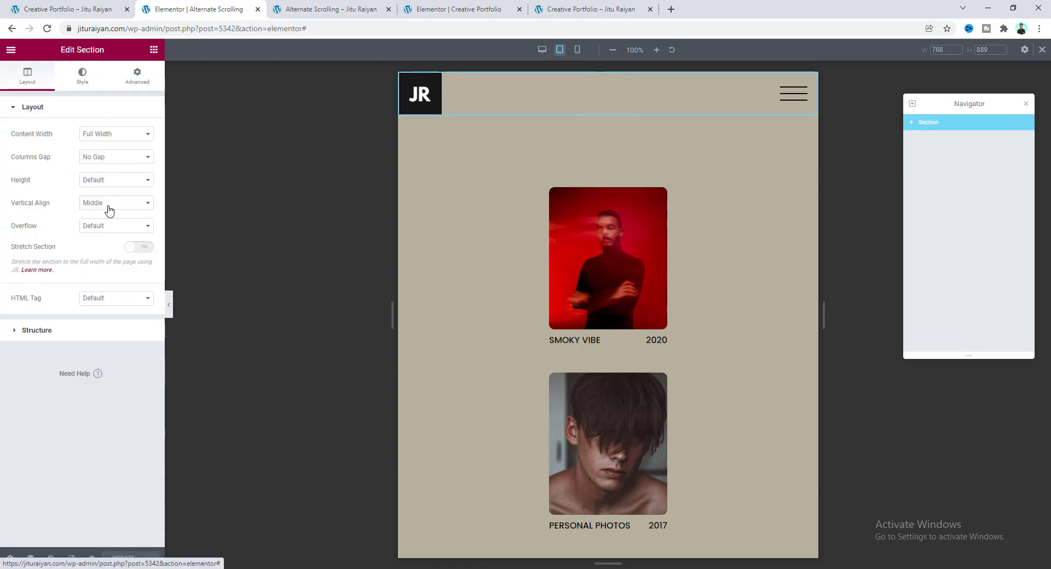
pyautogui.click(82, 75)
pyautogui.click(146, 179)
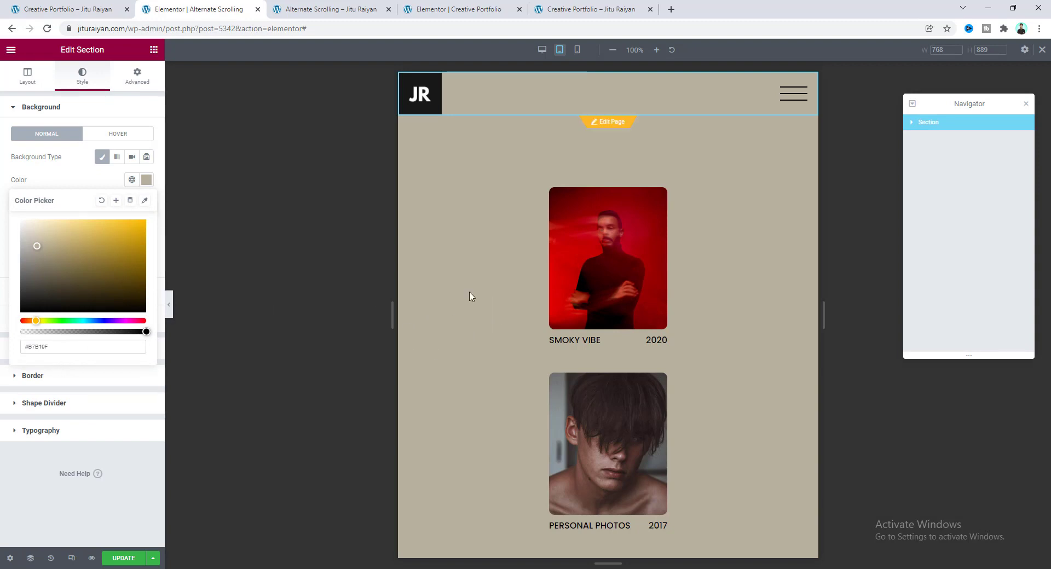
pyautogui.scroll(-3, 491, 356)
pyautogui.scroll(3, 519, 293)
# Step: Check the header's background against the scrolling images in mobile view
pyautogui.click(575, 52)
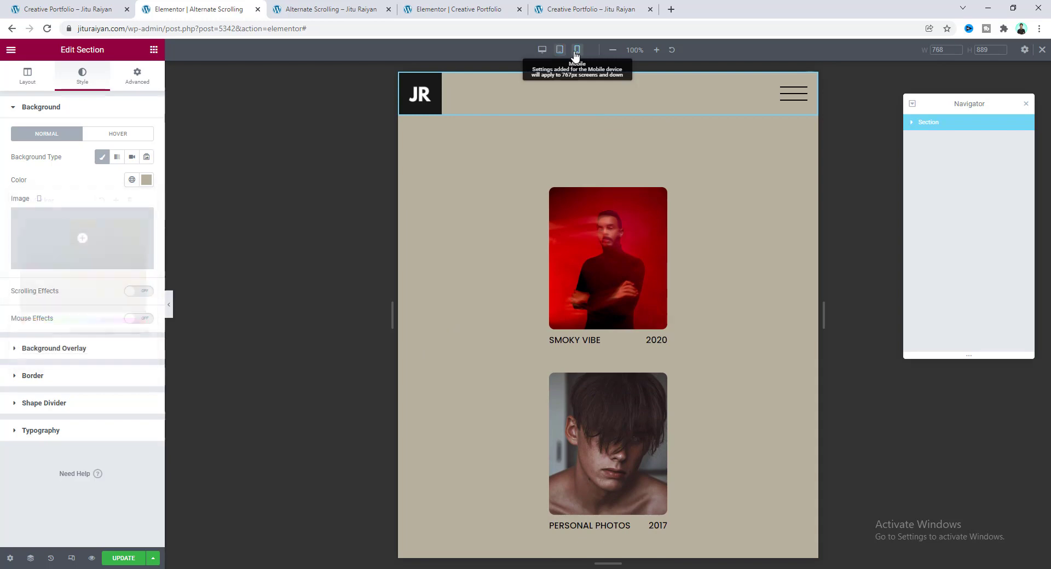
pyautogui.scroll(-7, 596, 221)
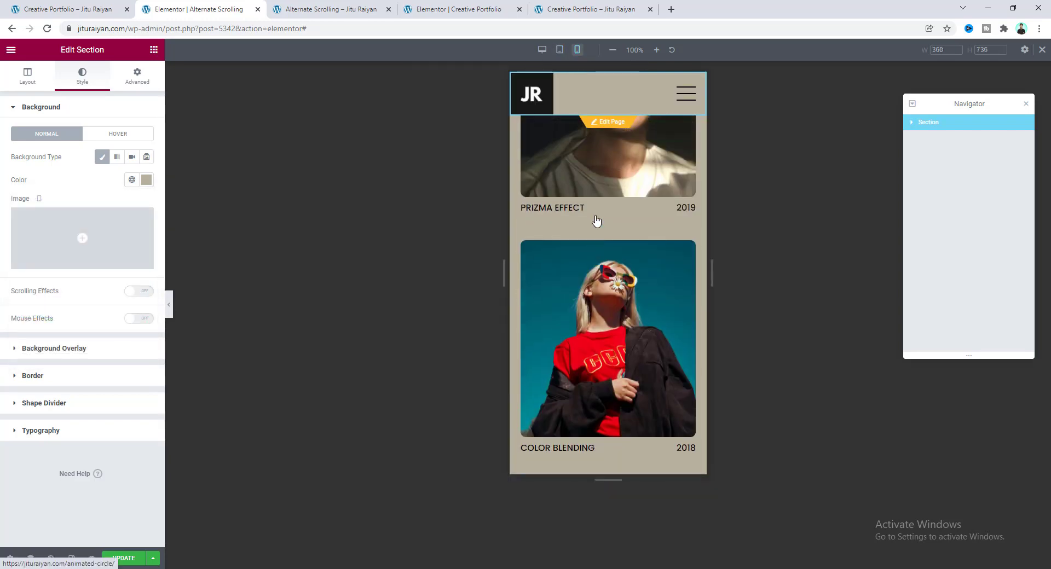
pyautogui.scroll(4, 596, 221)
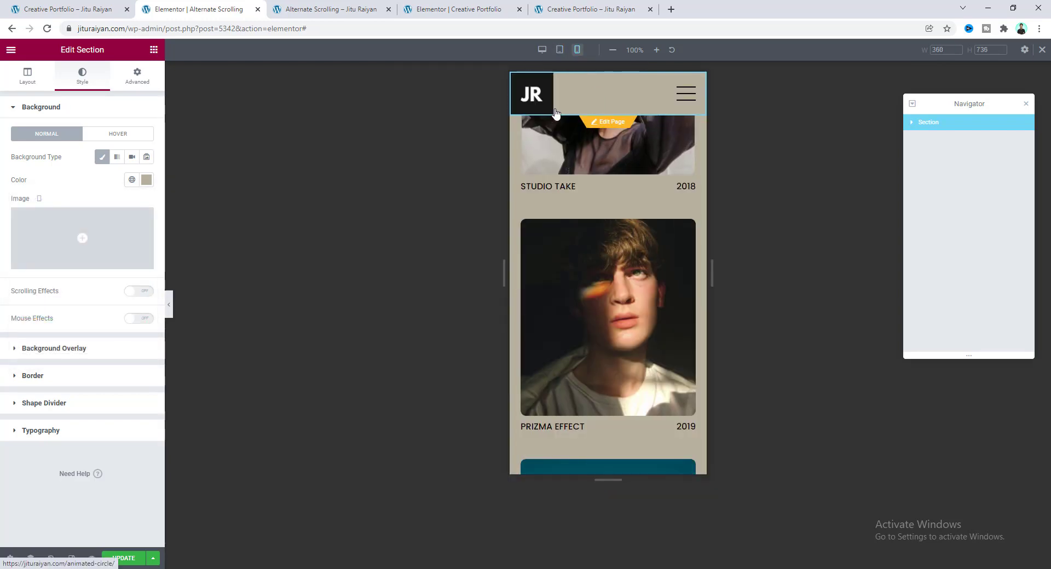
# Step: In desktop view, add custom CSS to the header section applying background: none !important at min-width 1025px, and update the header
pyautogui.click(542, 50)
pyautogui.scroll(-5, 575, 258)
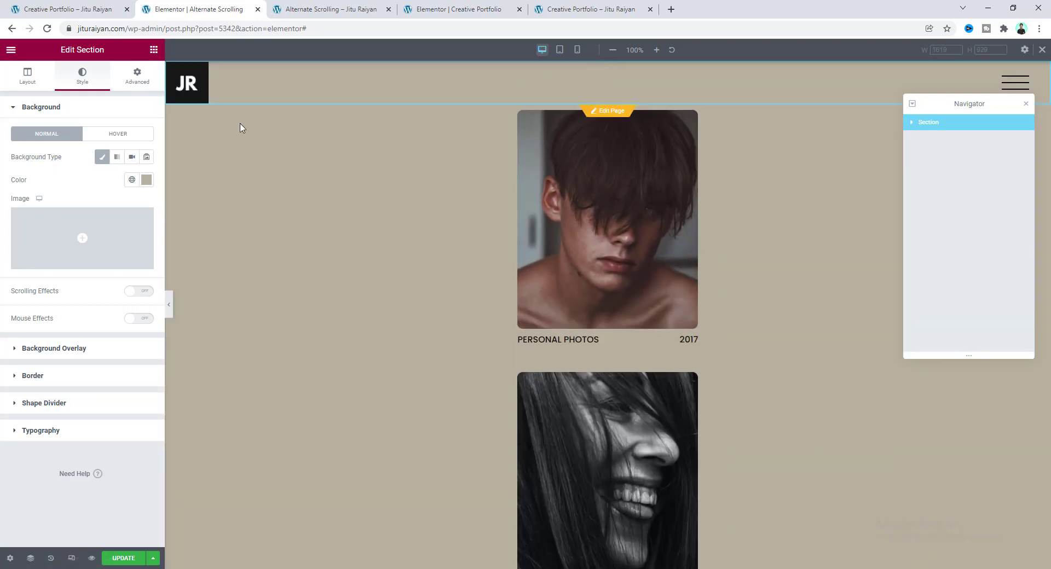
pyautogui.click(137, 75)
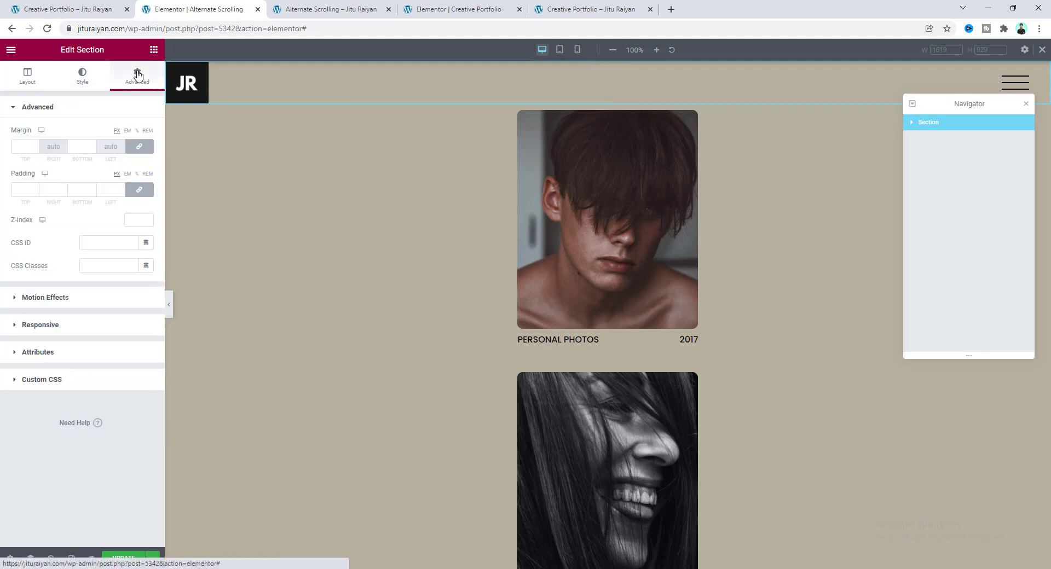
pyautogui.click(112, 386)
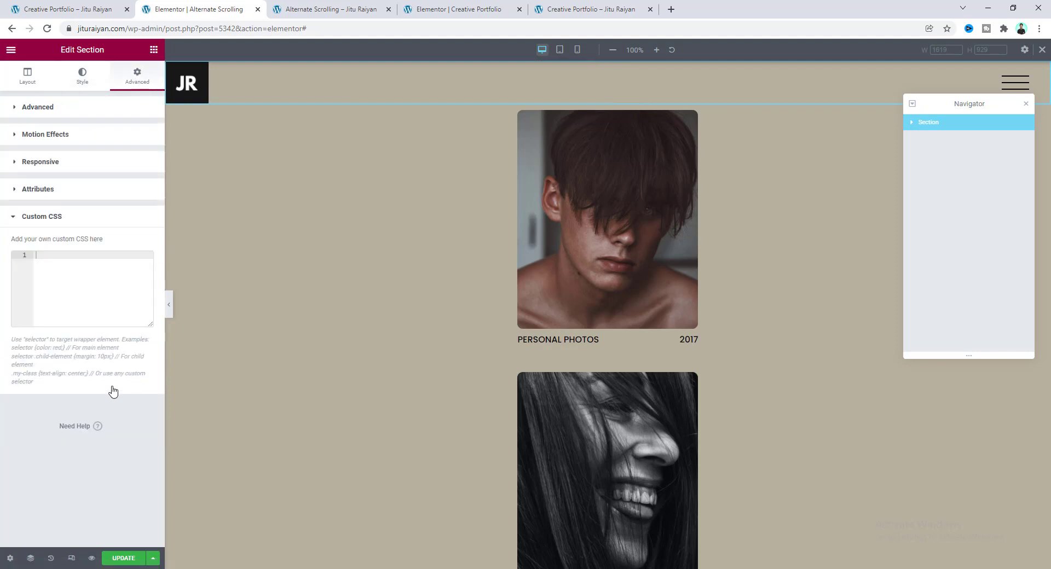
pyautogui.click(69, 268)
pyautogui.write('@media (min-width: 1025px){ selector{     background: none !important; } }')
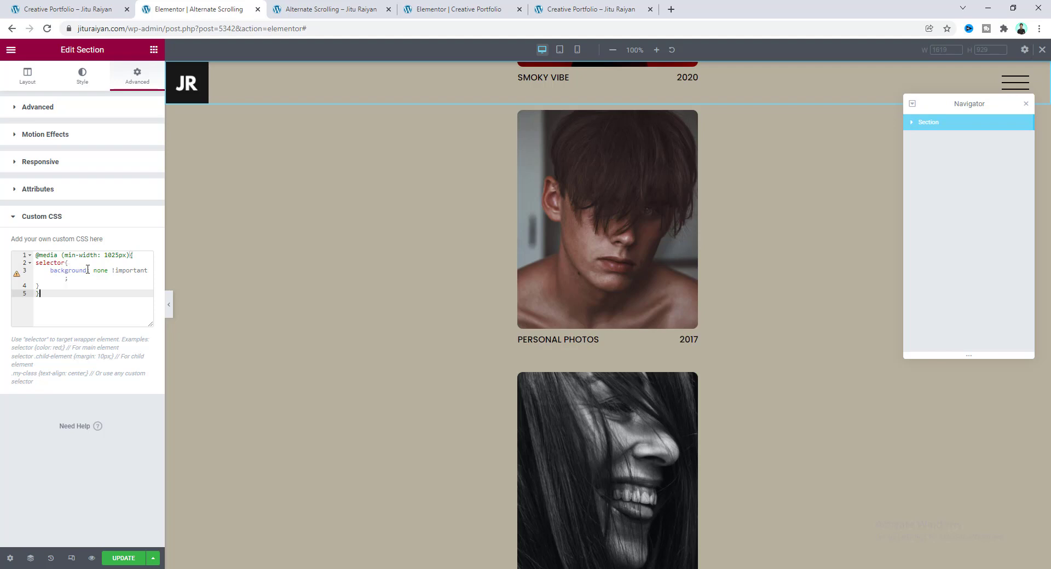
pyautogui.click(123, 557)
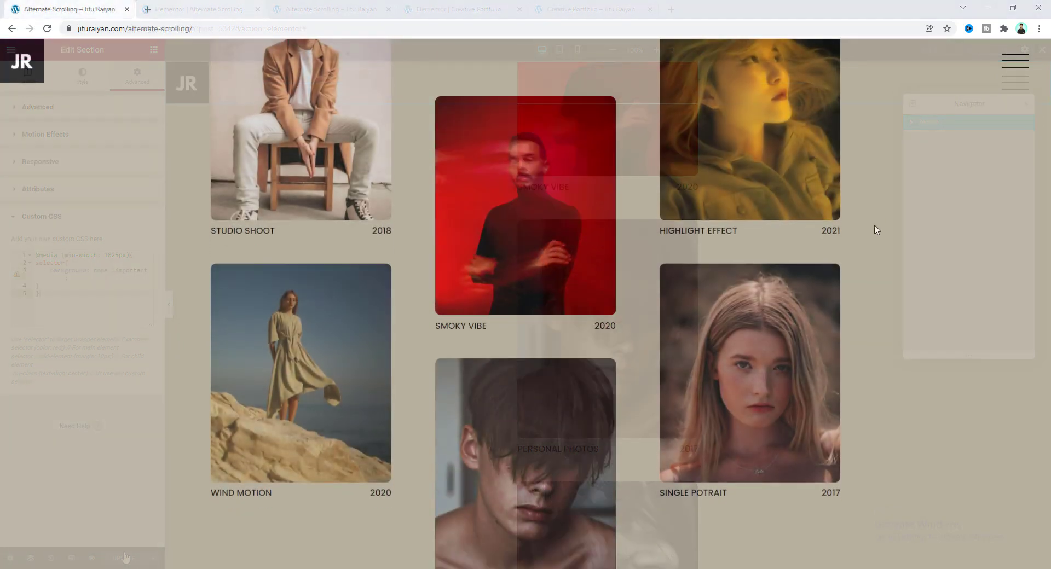
# Step: On the live Alternate Scrolling page, check the desktop column scrolling and open and close the COLOR BLENDING image lightbox
pyautogui.scroll(-5, 876, 230)
pyautogui.scroll(-10, 876, 229)
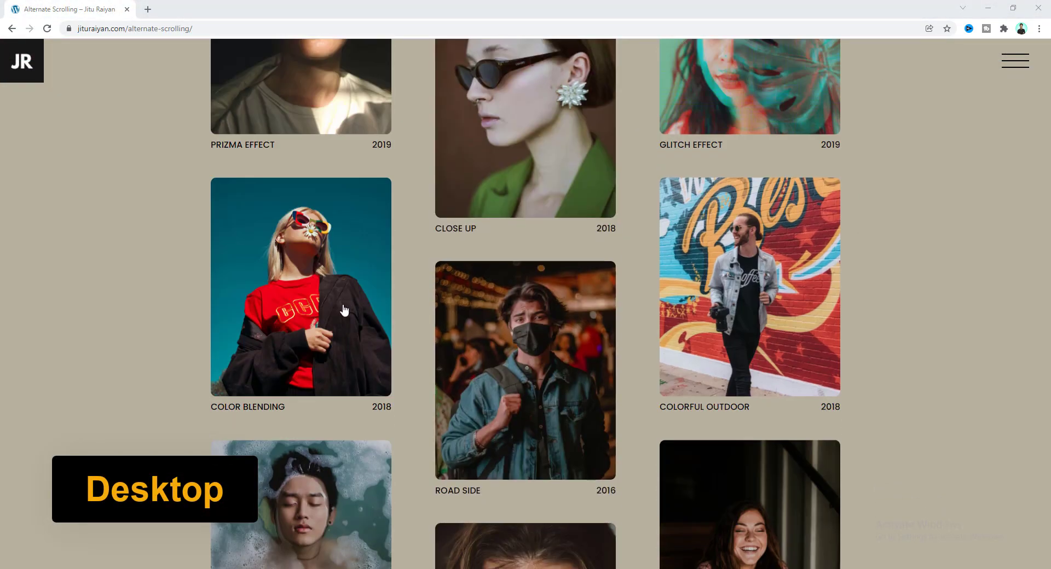
pyautogui.click(344, 311)
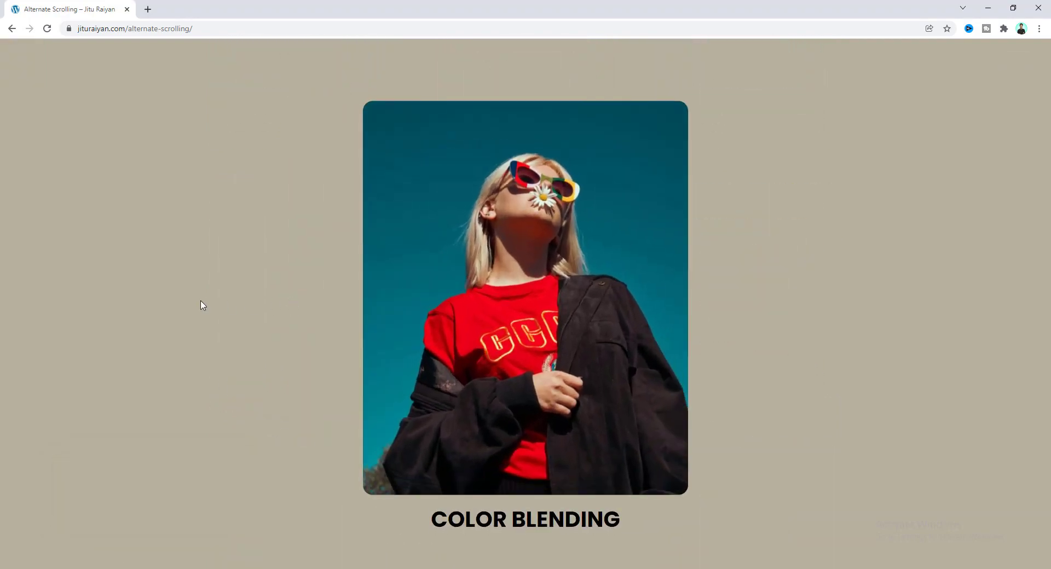
pyautogui.click(202, 305)
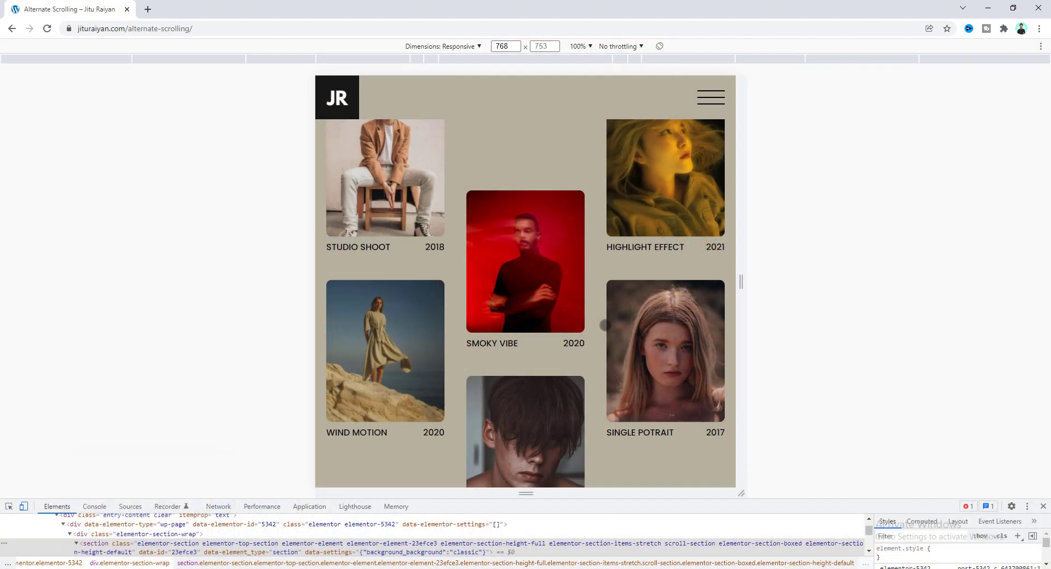
# Step: At a viewport width of 768 px, check the column scrolling and open and close the CANDID POTRAIT lightbox
pyautogui.scroll(-5, 604, 325)
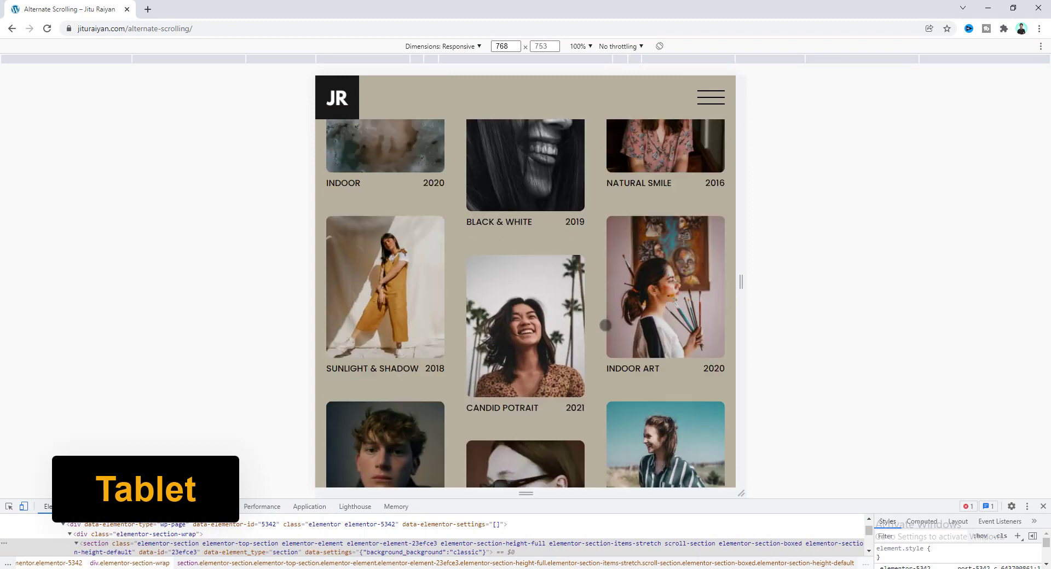
pyautogui.click(535, 336)
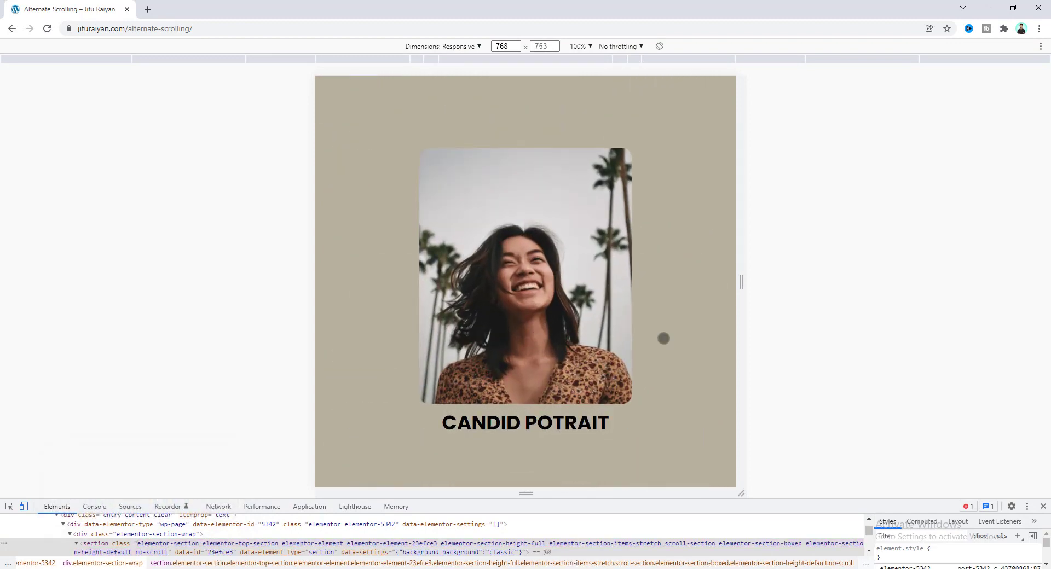
pyautogui.click(664, 338)
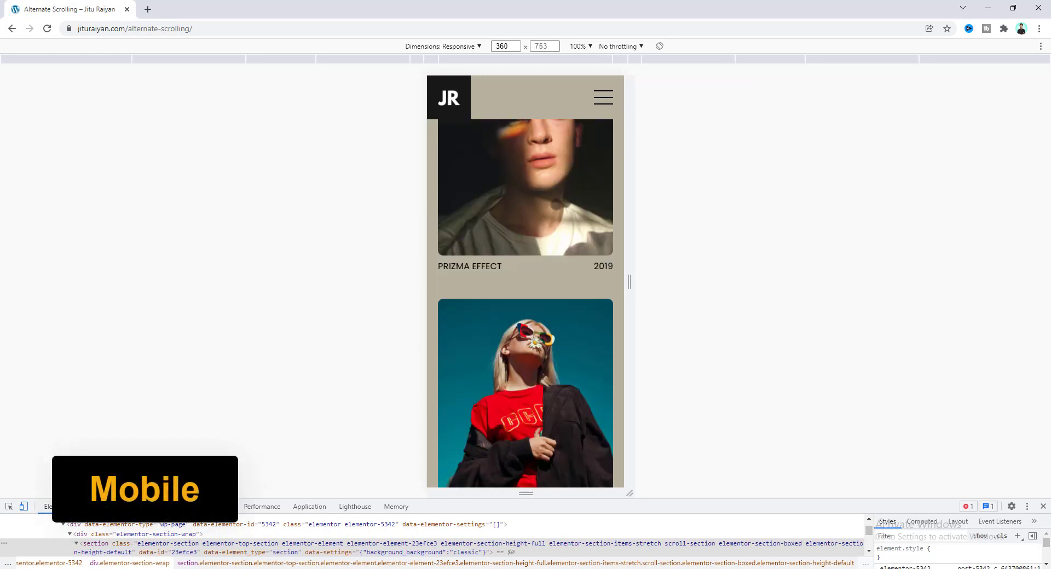
# Step: At a viewport width of 360 px, check the single-column scrolling and open and close the STUDIO TAKE lightbox
pyautogui.scroll(-3, 557, 204)
pyautogui.scroll(6, 557, 204)
pyautogui.scroll(1, 550, 203)
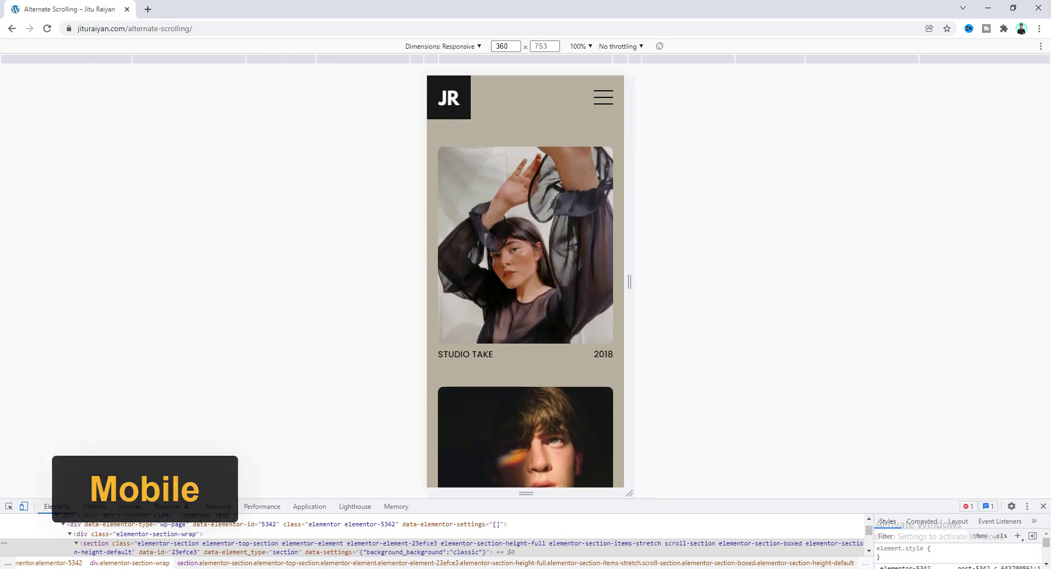
pyautogui.click(550, 143)
pyautogui.click(550, 143)
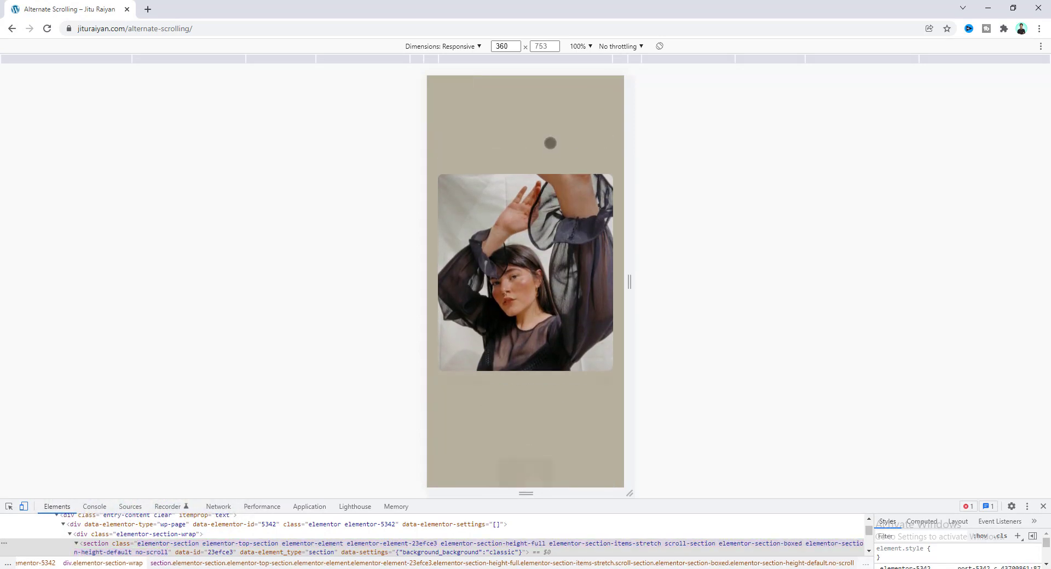